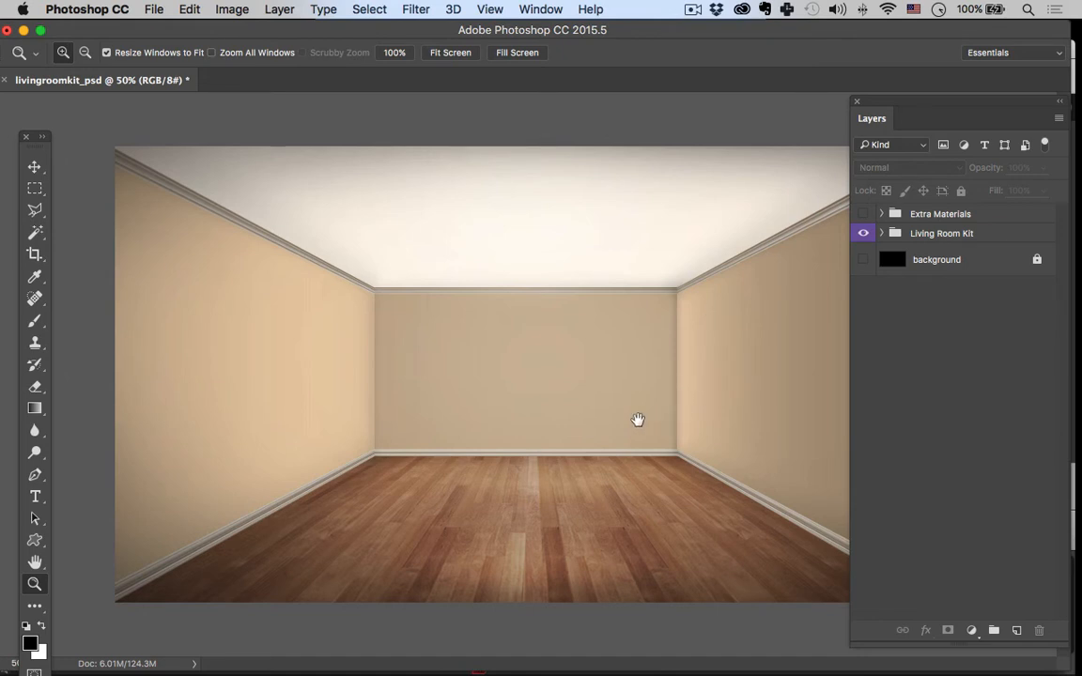
- Expand the Living Room Kit, walls and Rightwall_ groups, select the rightwall layer and toggle its visibility to check it
left_click(882, 233)
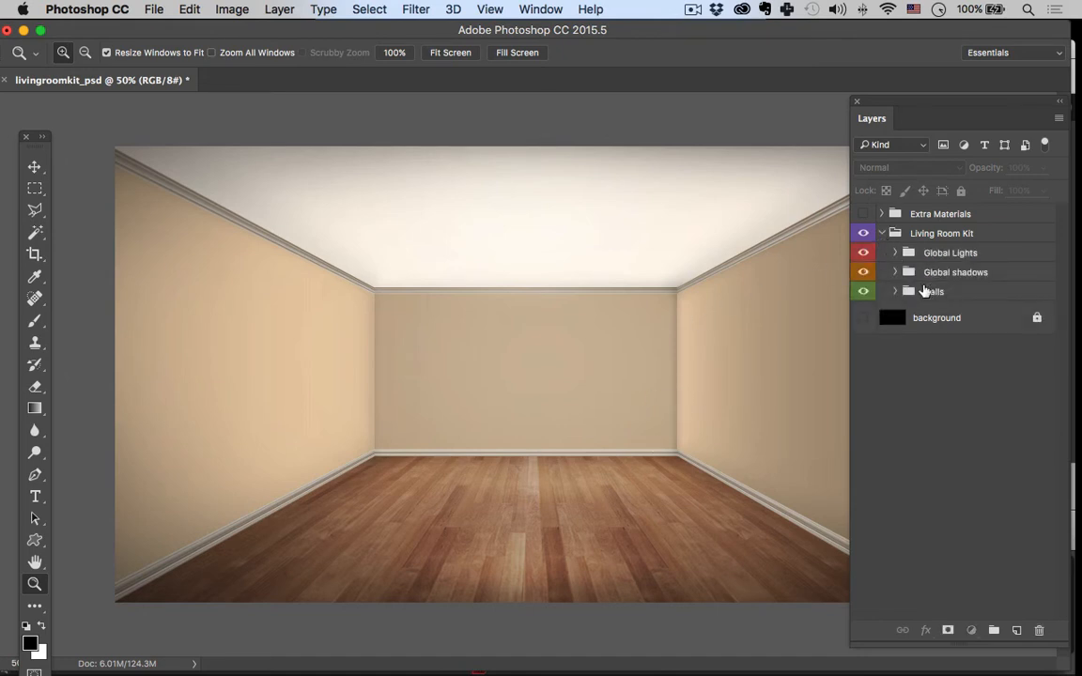
left_click(921, 292)
left_click(896, 293)
left_click(951, 357)
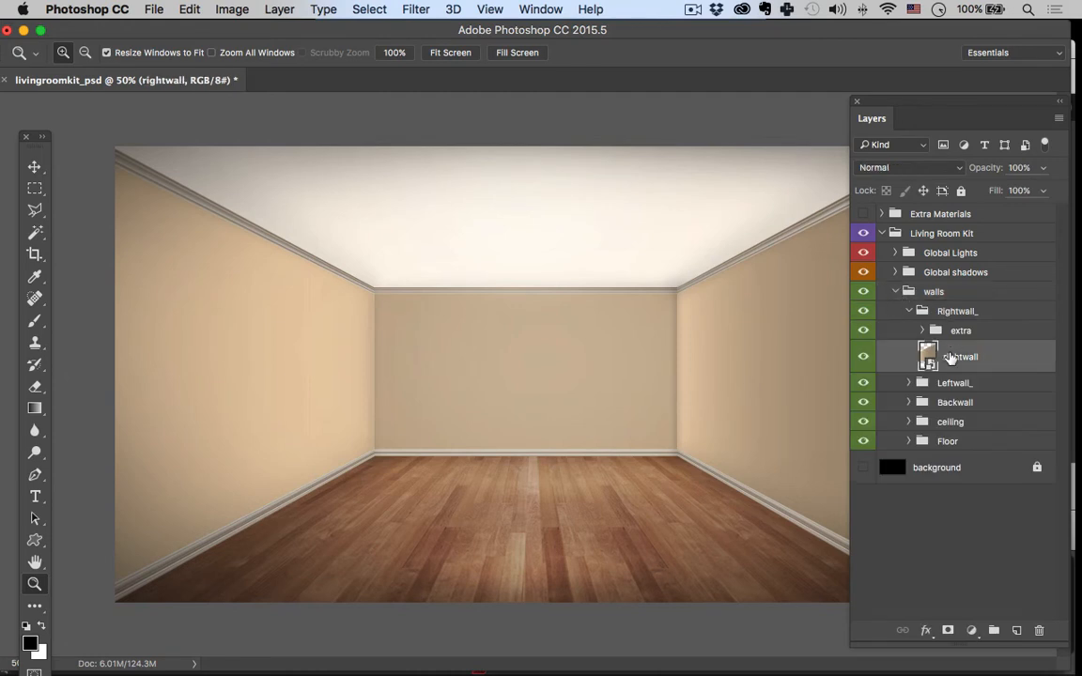
left_click(862, 361)
left_click(862, 359)
- Switch to full-screen view with the menu bar and hide every visible group except the one holding the rightwall layer, including extra, lights and shadows
key("f")
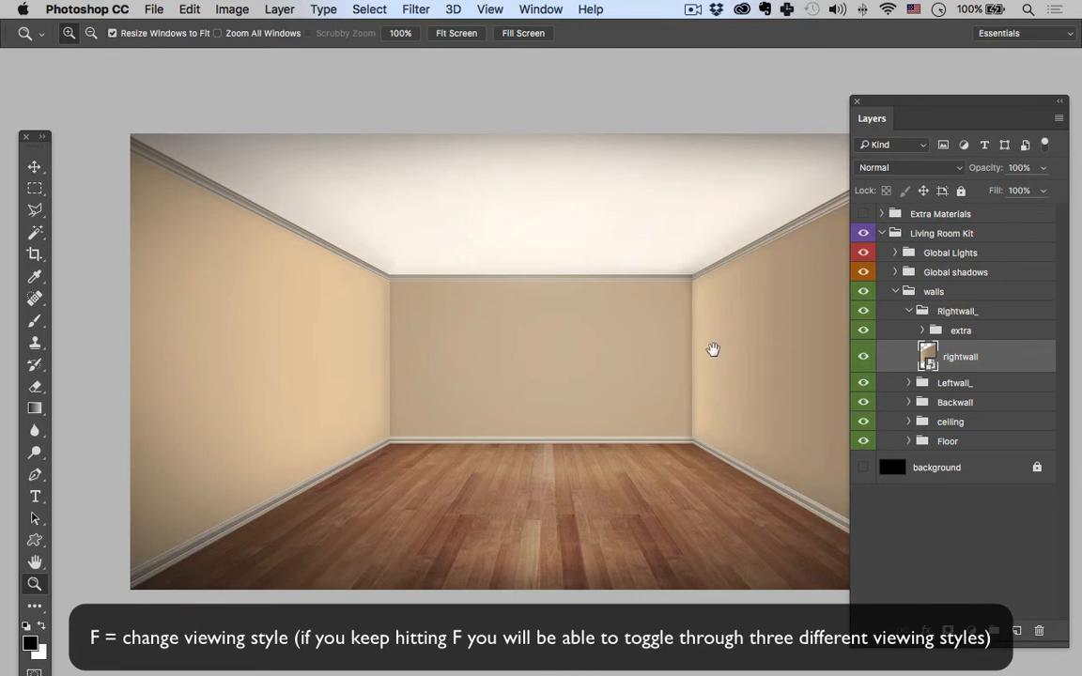
left_click_drag(713, 350, 615, 349)
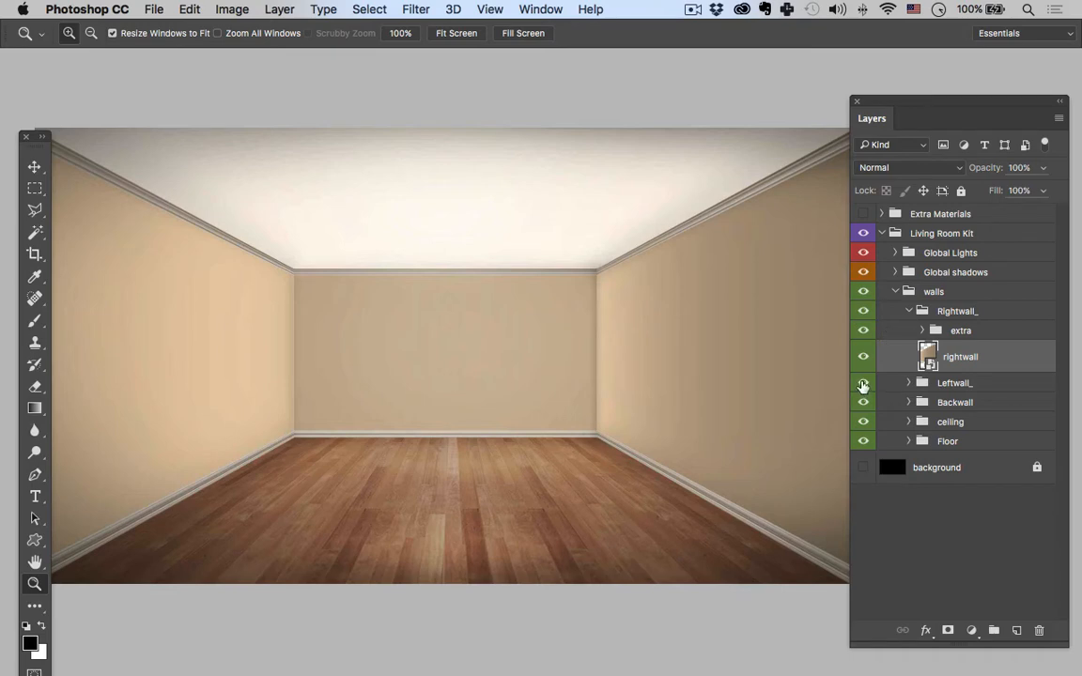
left_click_drag(864, 384, 865, 442)
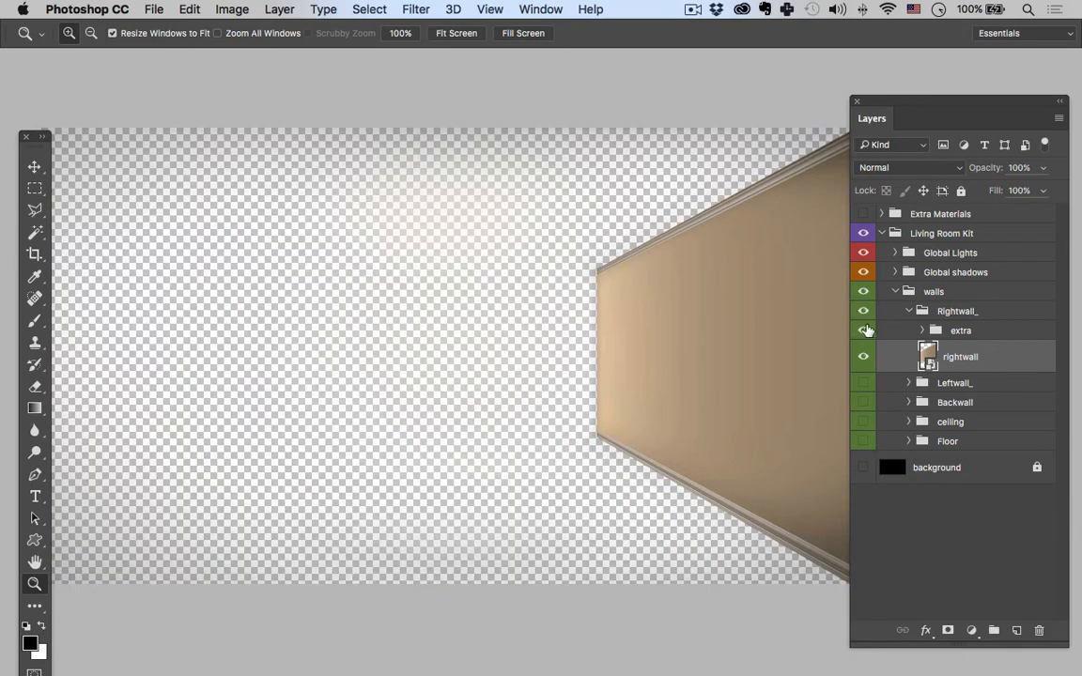
left_click(862, 273)
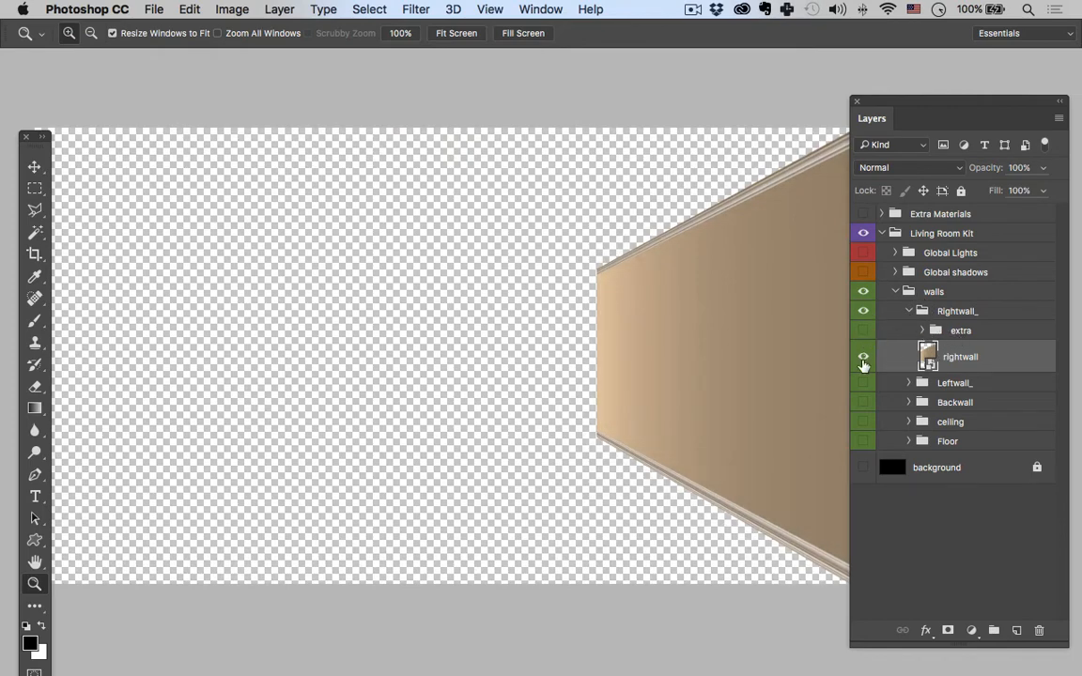
- Toggle the walls group and the rightwall layer off and on to check the isolated wall
left_click(864, 294)
left_click(864, 295)
left_click(863, 359)
left_click(863, 359)
left_click(863, 359)
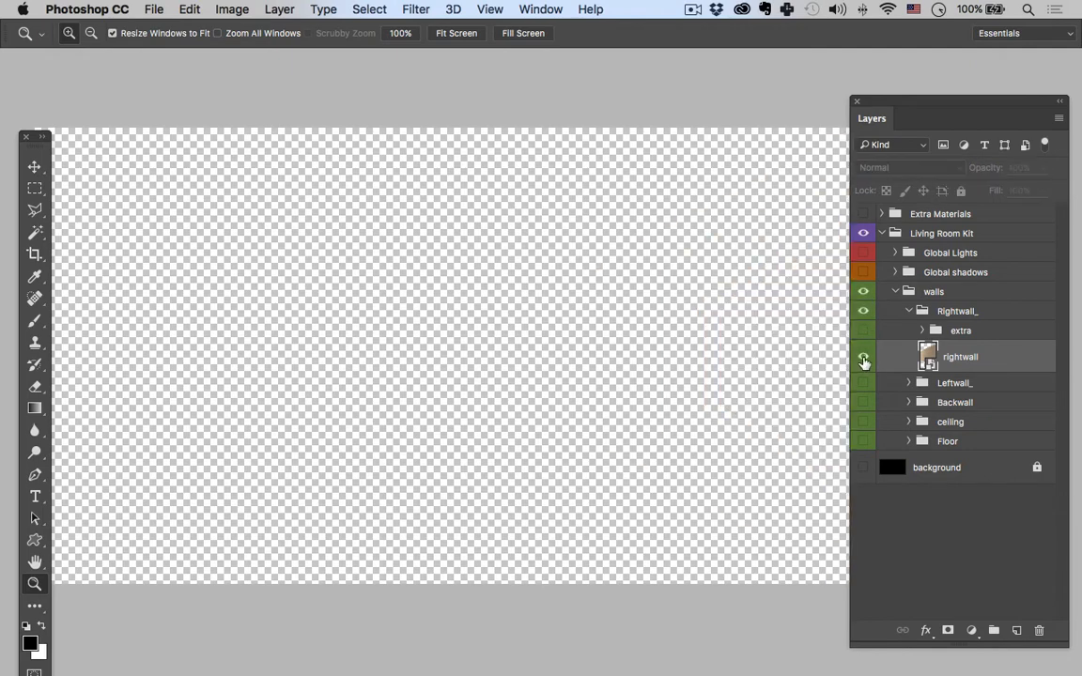
left_click(864, 359)
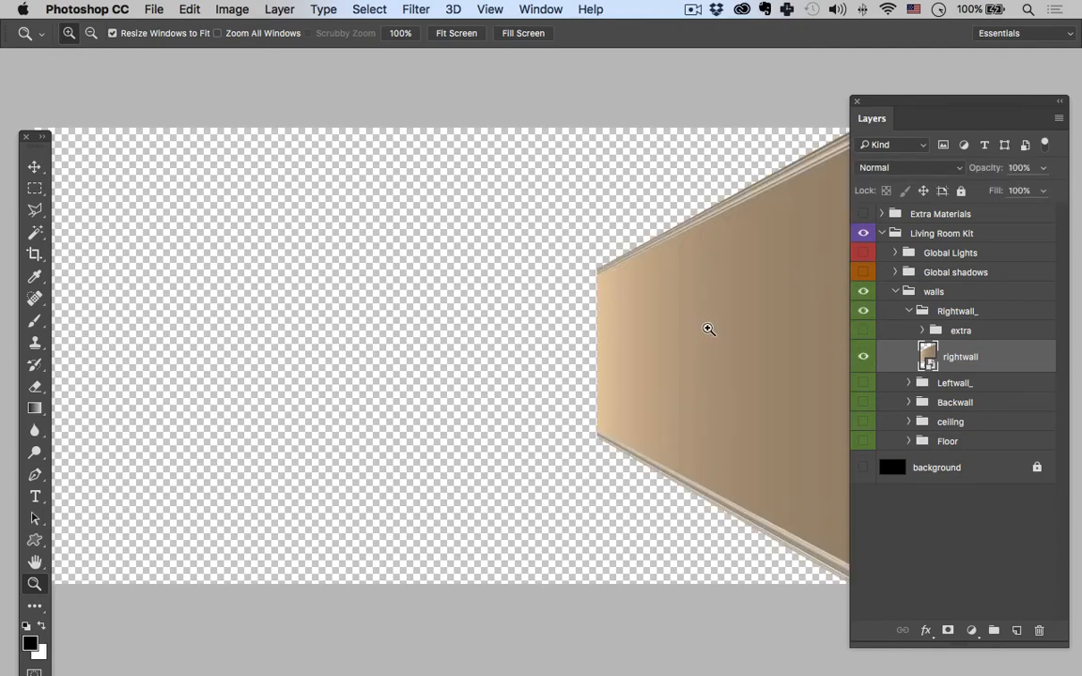
- Marquee-select a tall vertical strip through the middle of the right wall and copy it to a new layer
left_click_drag(684, 350, 563, 346)
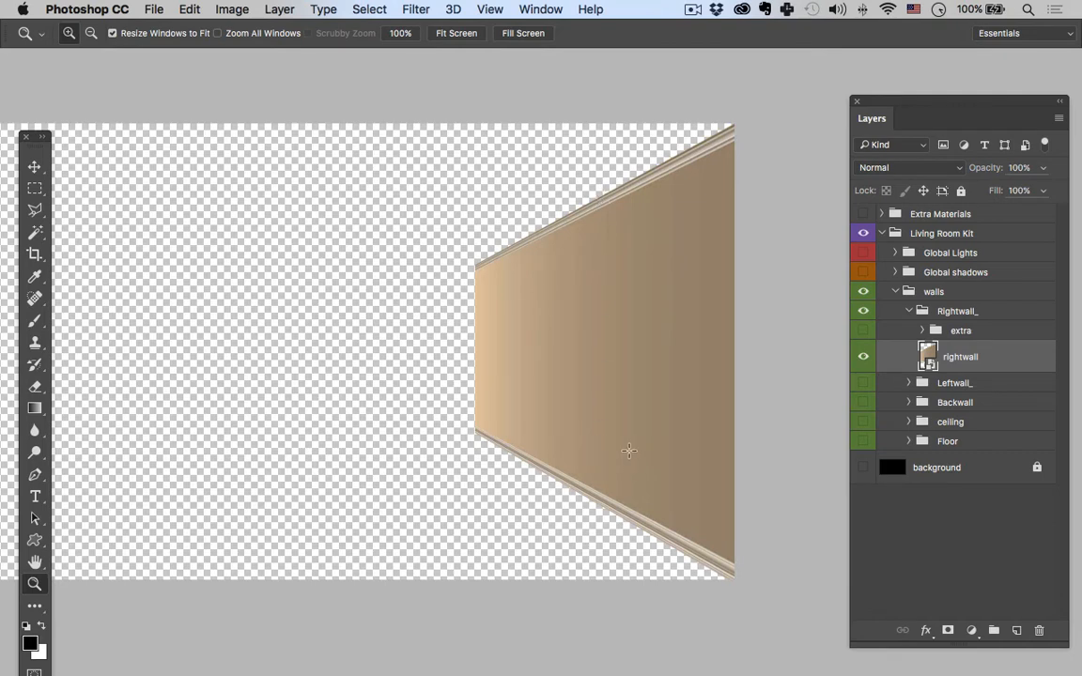
key("m")
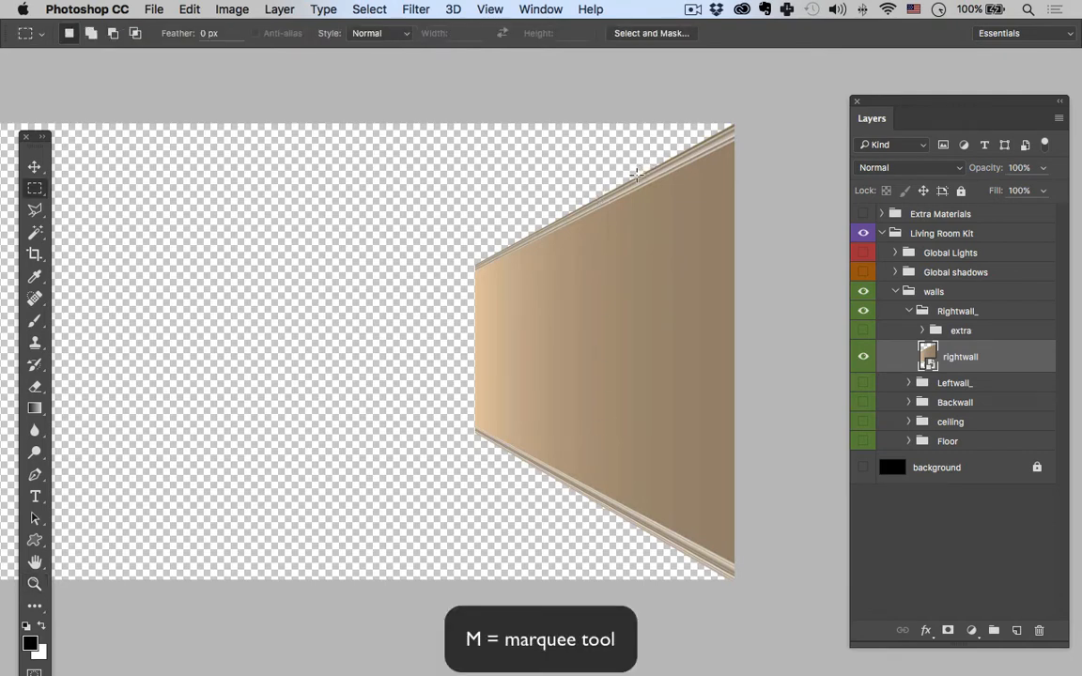
scroll(637, 175, "left", 1)
left_click_drag(631, 172, 531, 523)
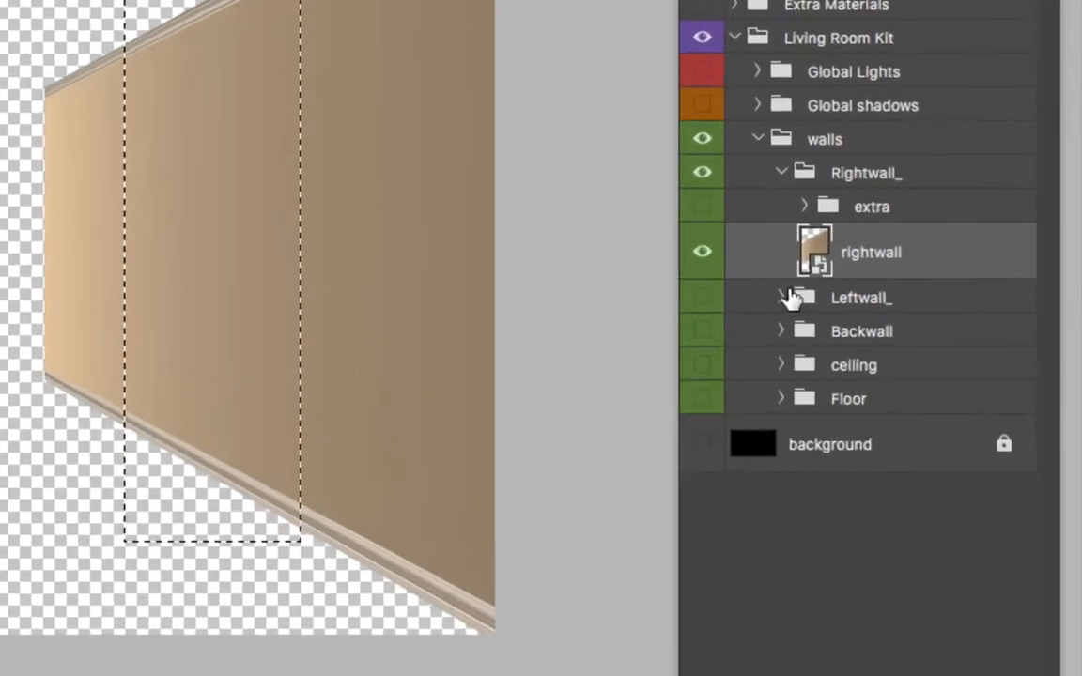
key("ctrl+j")
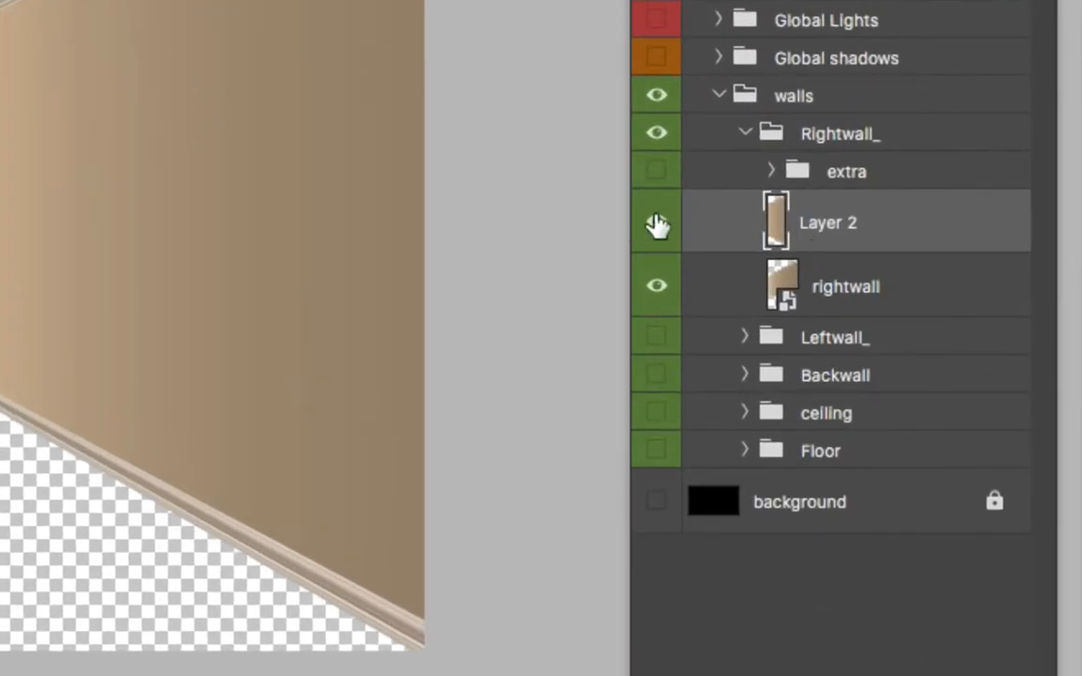
- Load the copied strip's outline as a selection, try it as a mask on the rightwall layer, and undo the mask
left_click(776, 221, "ctrl")
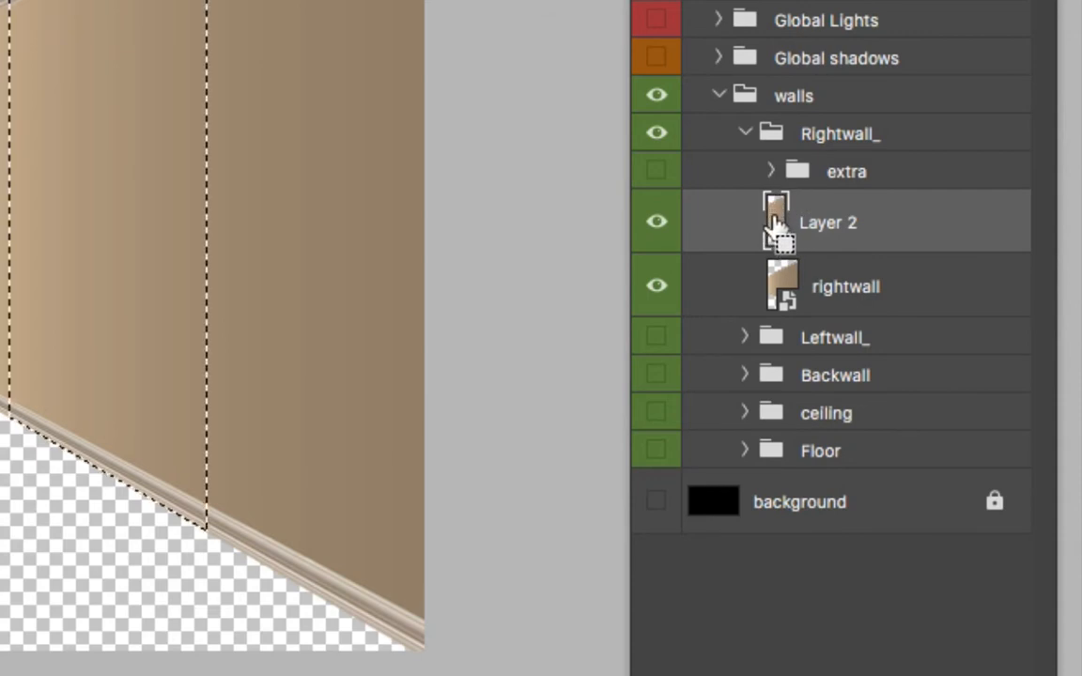
left_click(831, 290)
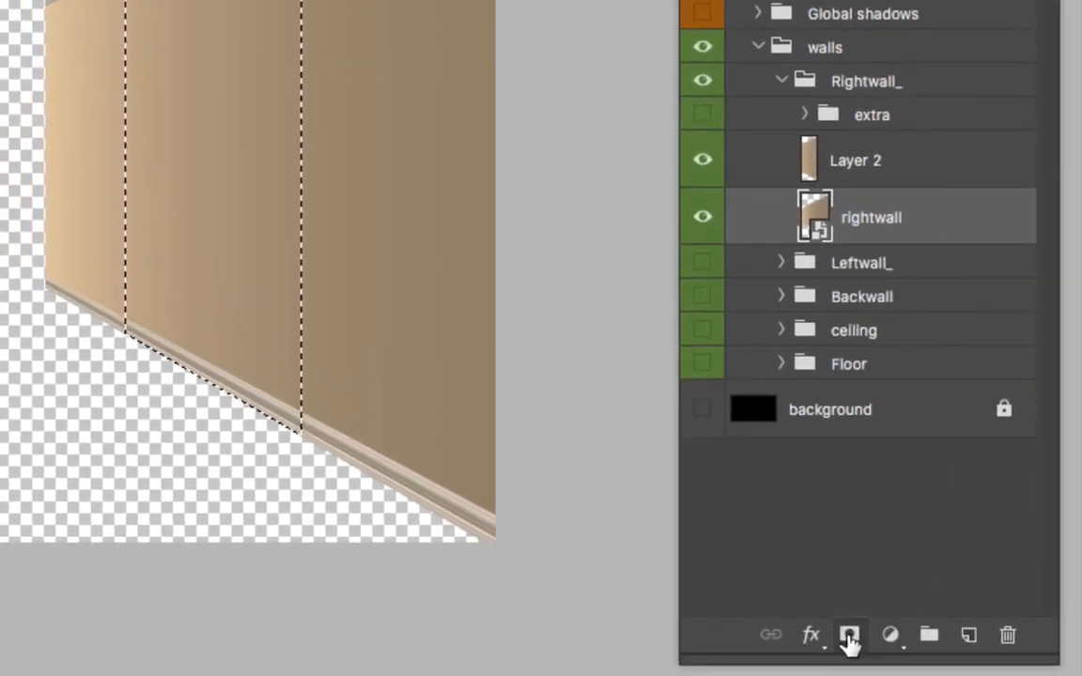
left_click(849, 639)
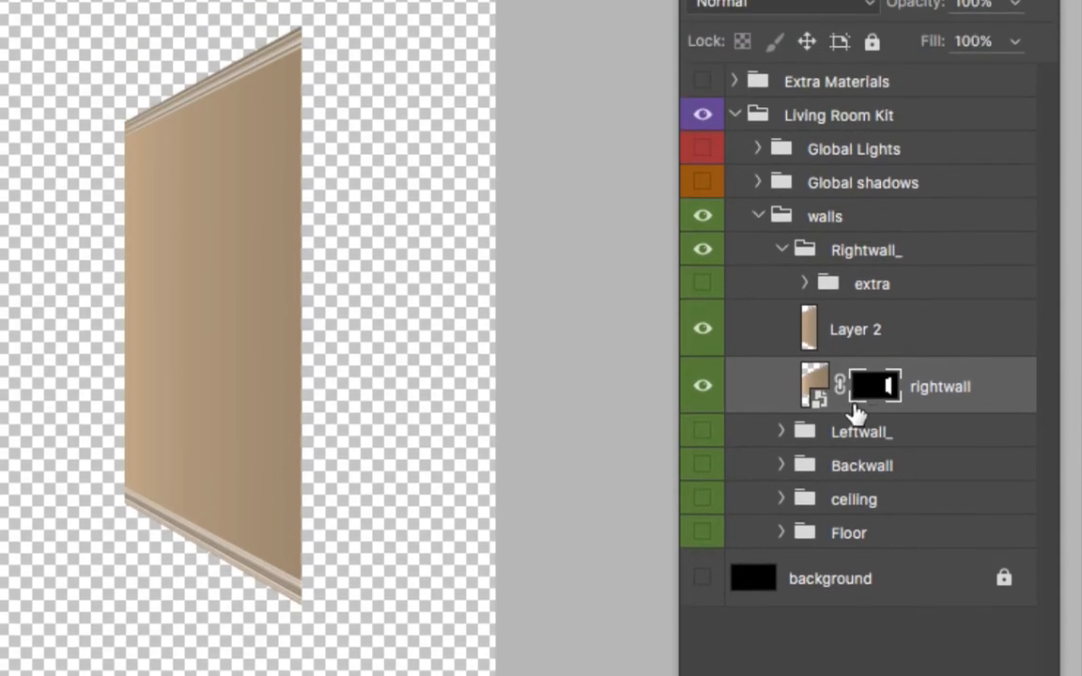
key("super+z")
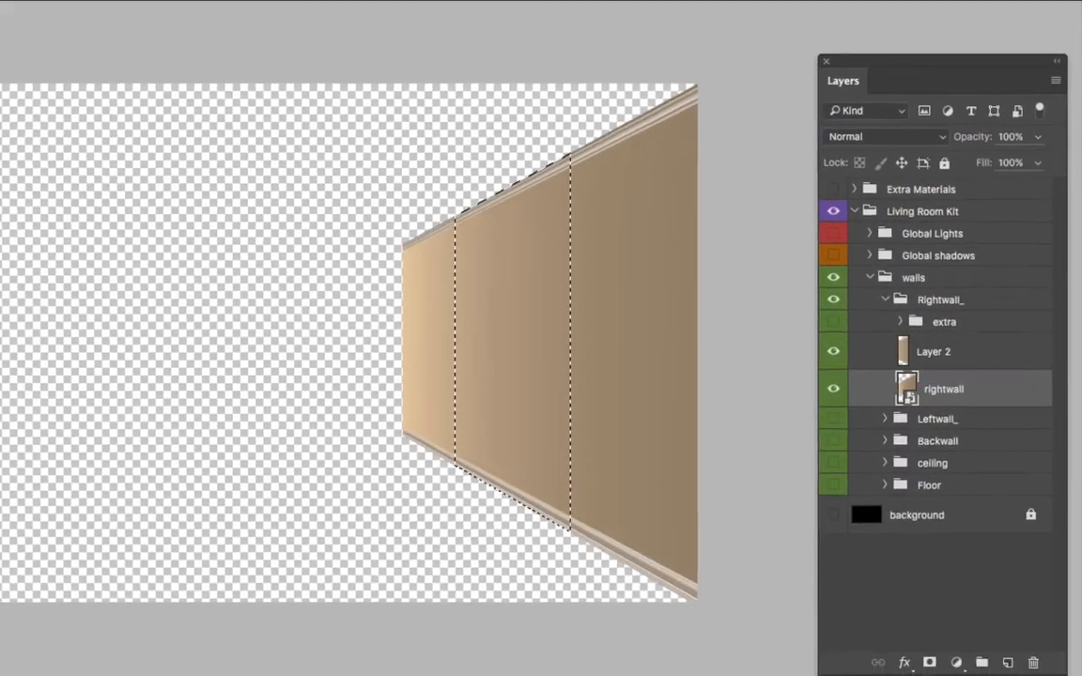
- Invert the selection and add it as a layer mask on rightwall, cutting the strip out of the wall
left_click(362, 9)
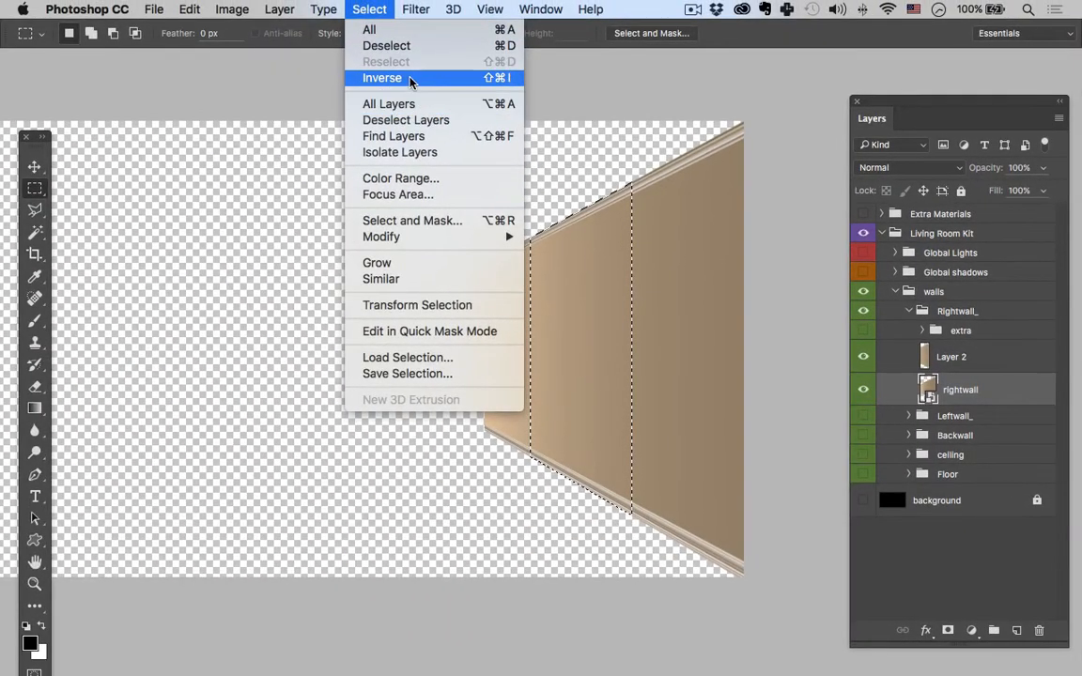
left_click(691, 132)
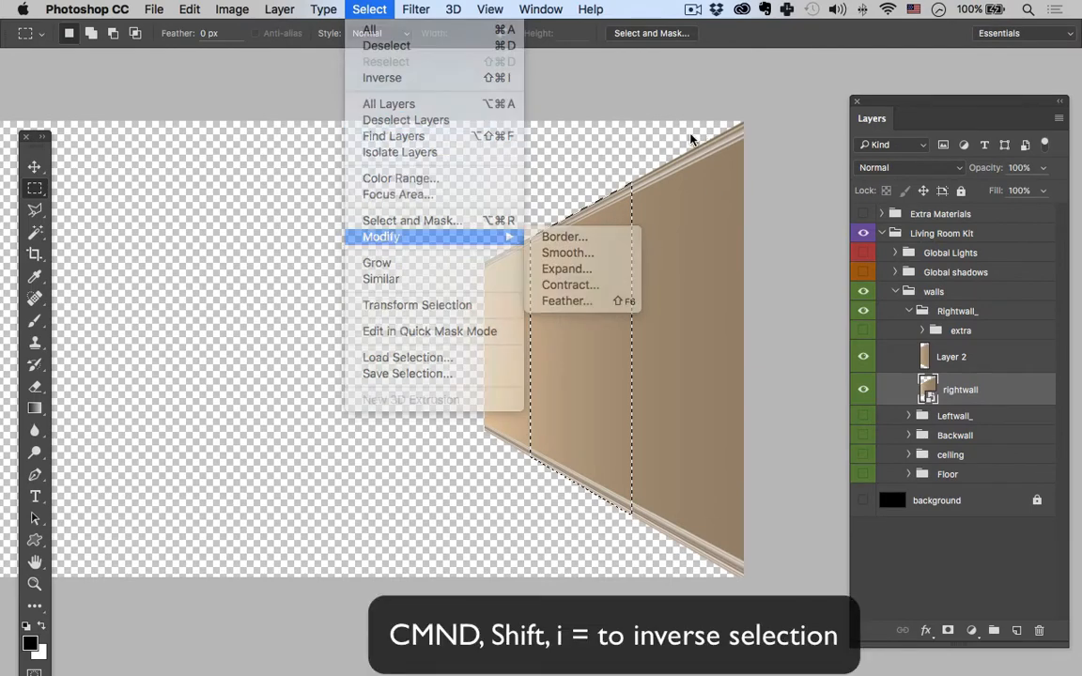
key("super+shift+i")
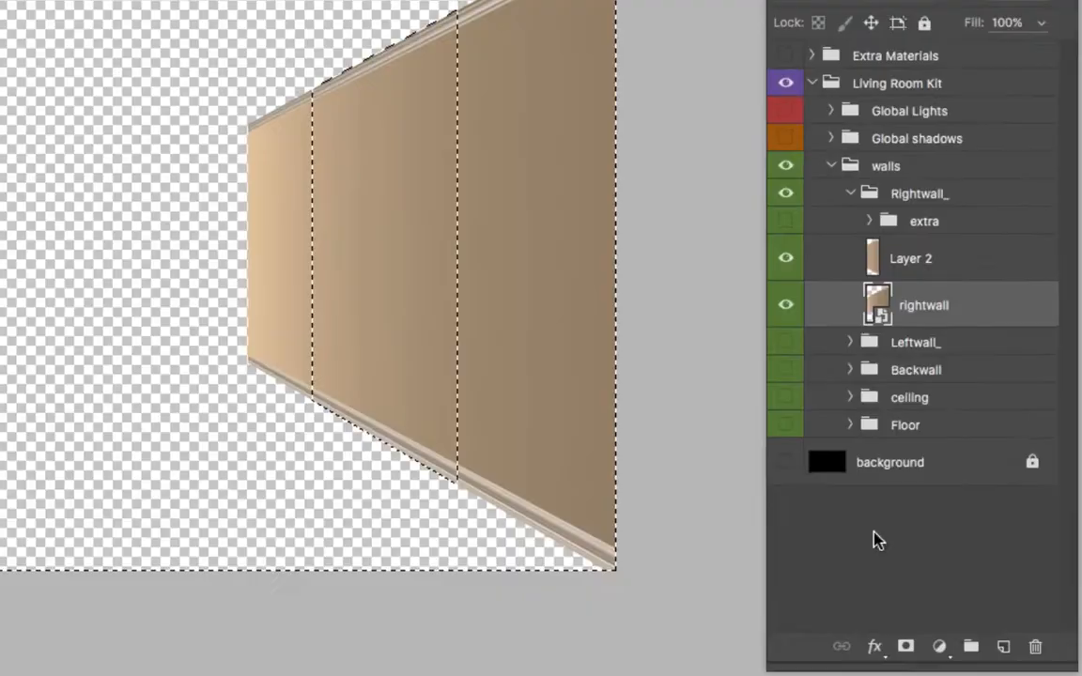
left_click(948, 631)
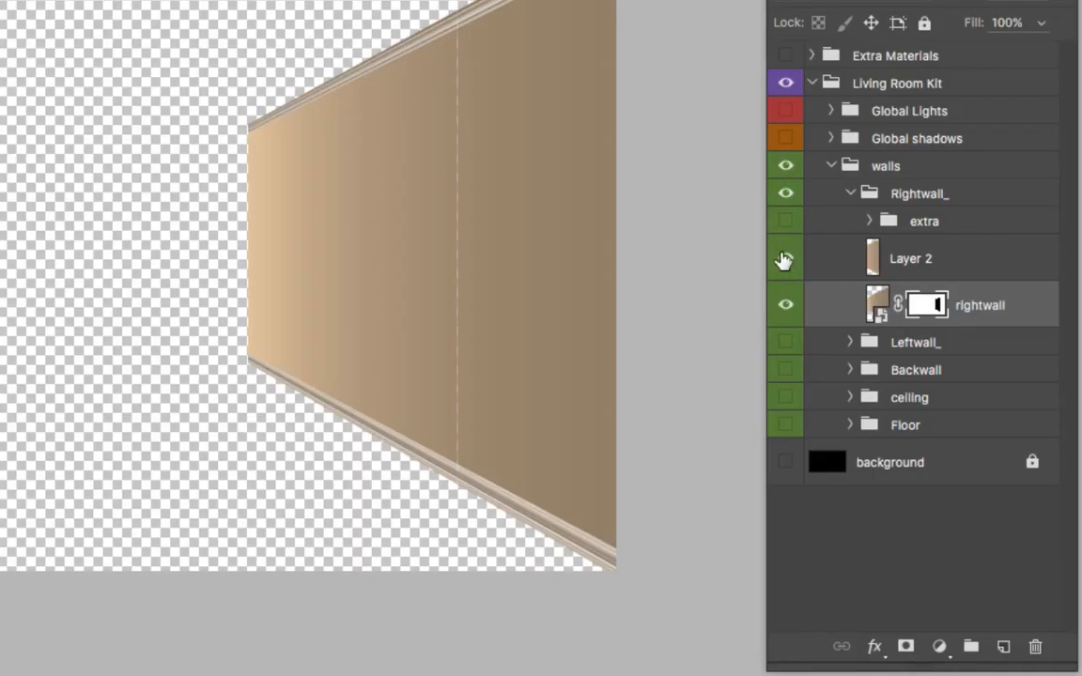
- Hide Layer 2, disable and re-enable the rightwall mask to inspect the cut-out, and show Layer 2 again
left_click(786, 259)
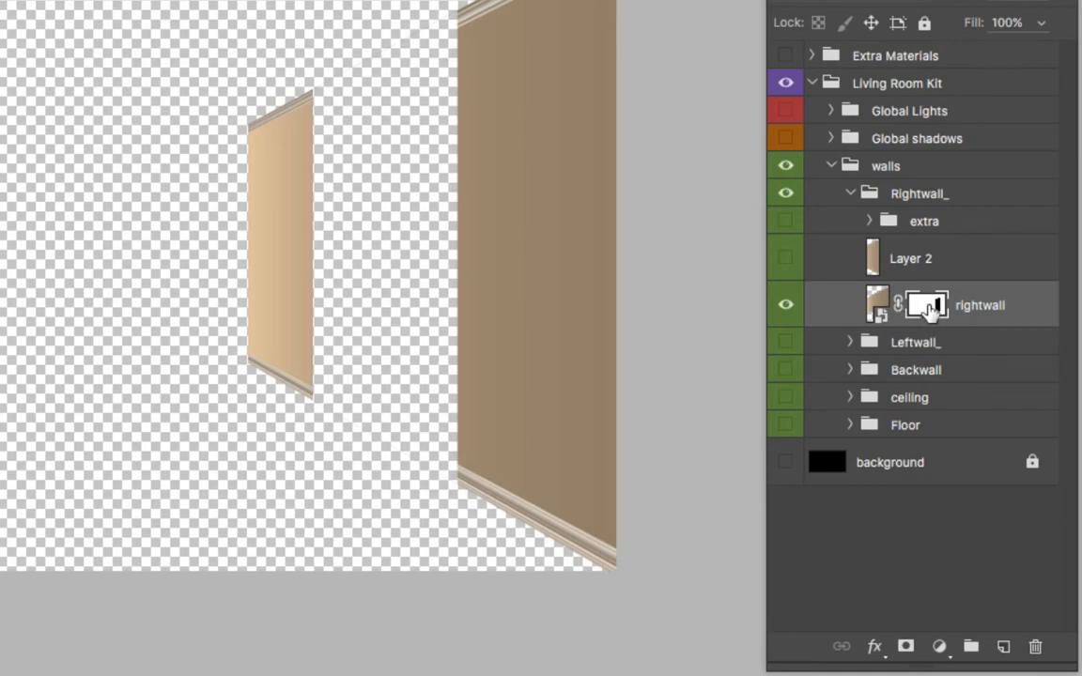
right_click(927, 310)
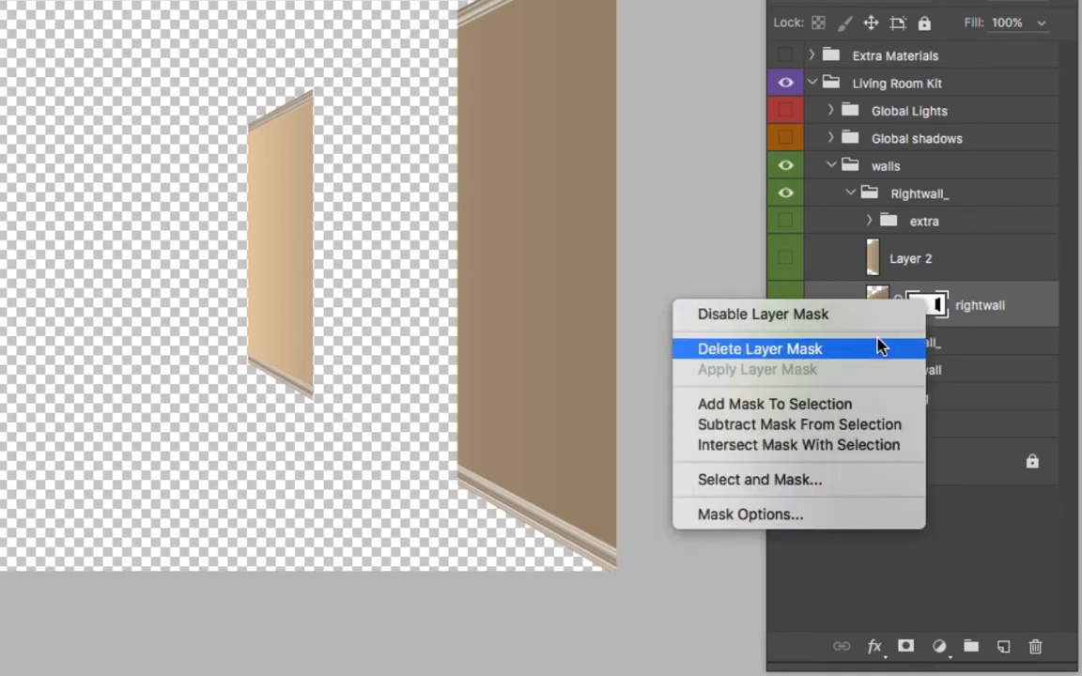
left_click(901, 310)
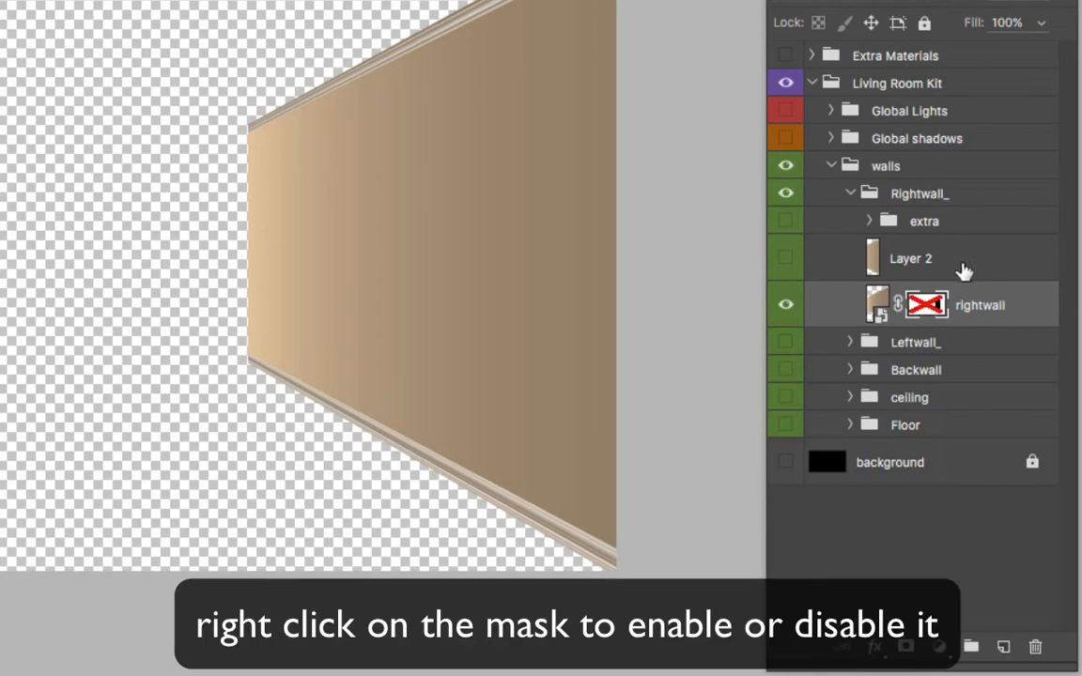
right_click(924, 310)
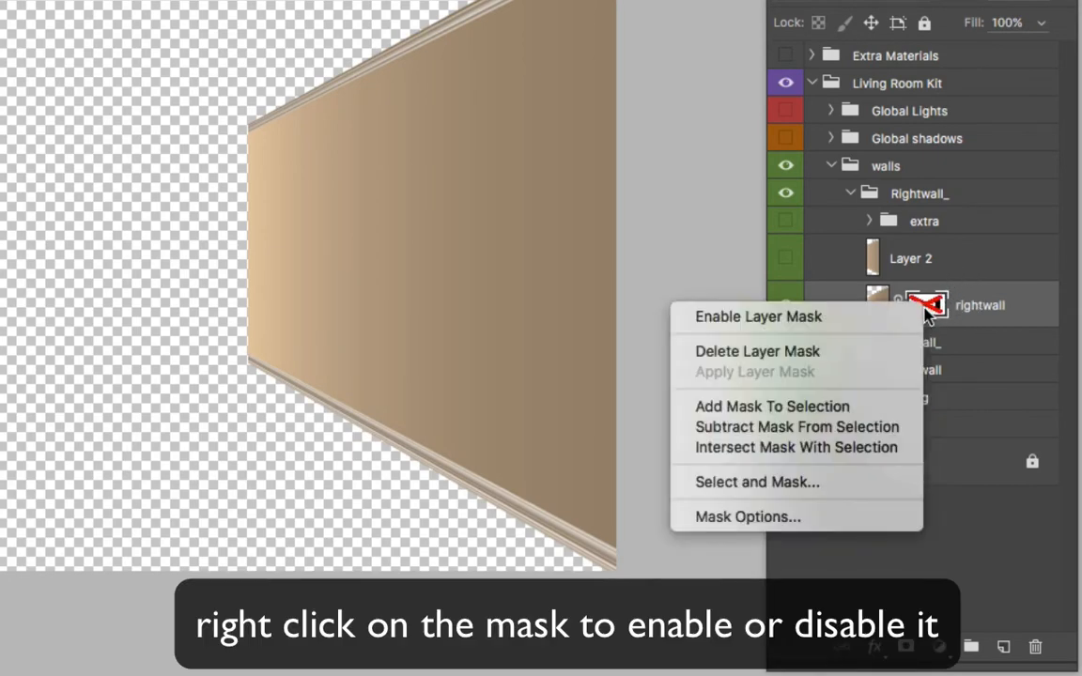
left_click(851, 316)
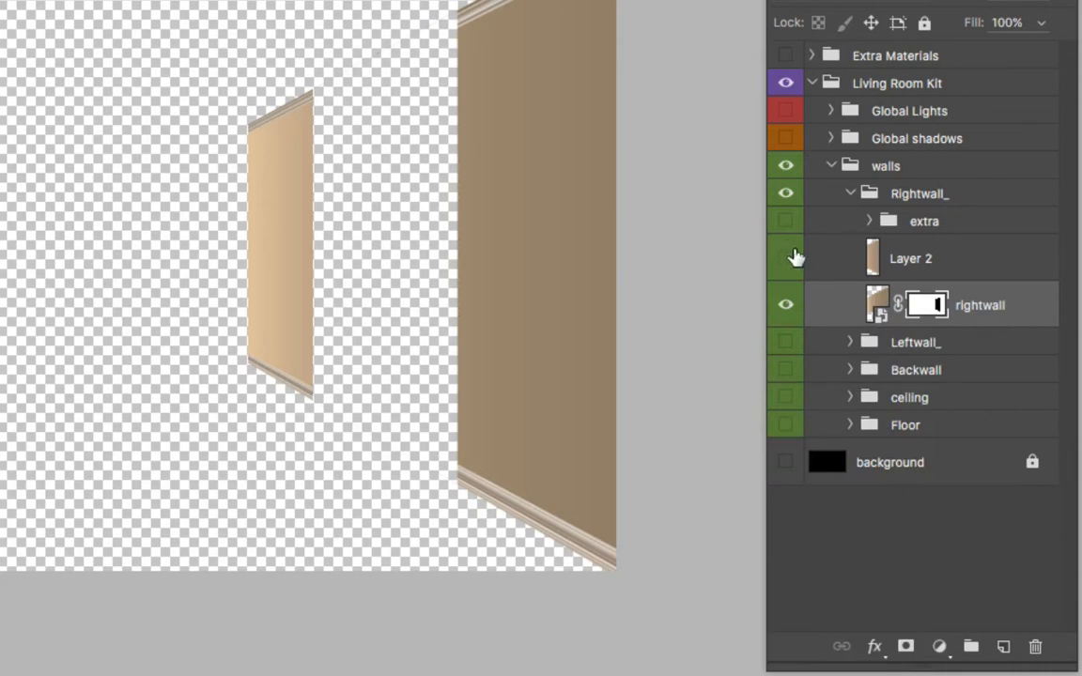
left_click(875, 254)
left_click(786, 260)
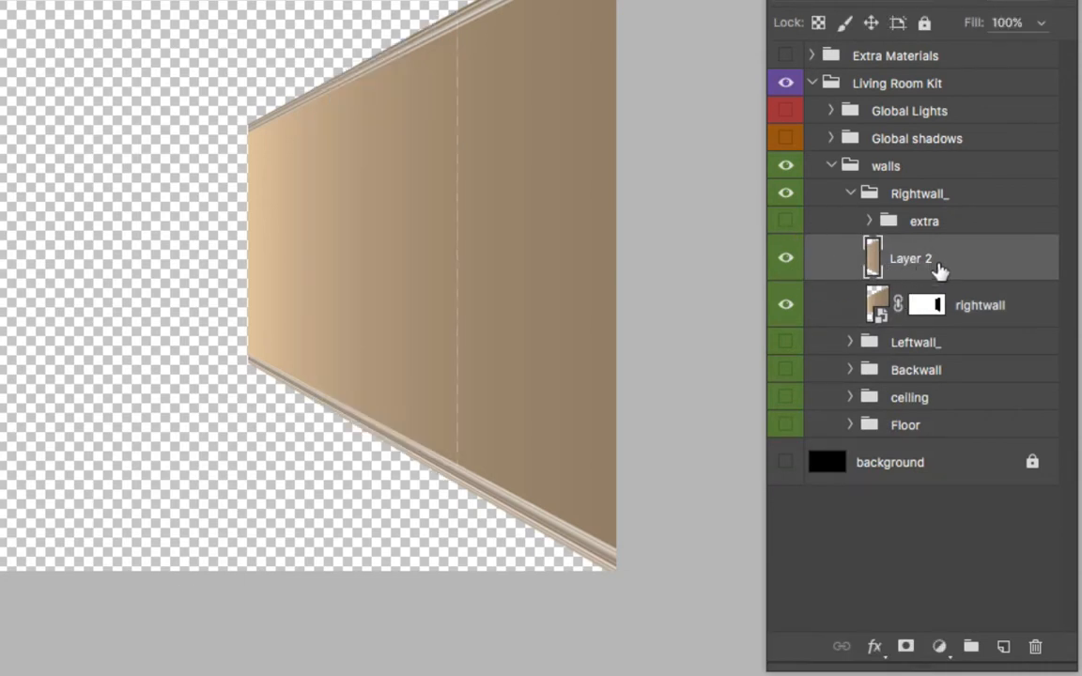
- Place Layer 2 below the rightwall layer and shift the strip slightly right, opening a narrow gap in the wall
left_click_drag(938, 261, 957, 348)
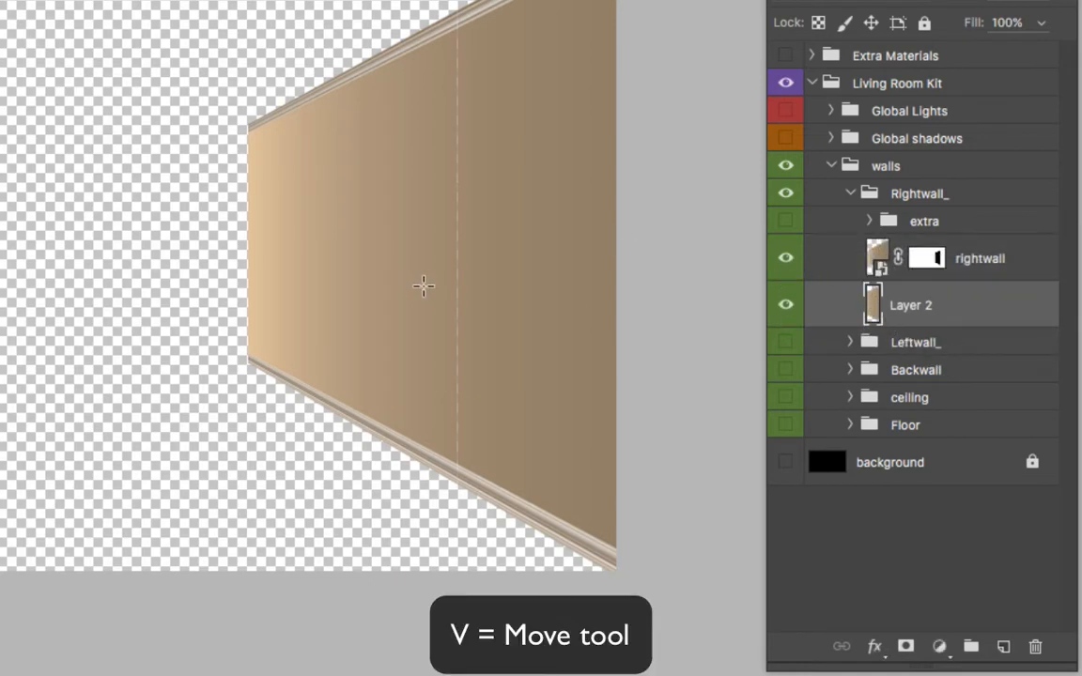
key("v")
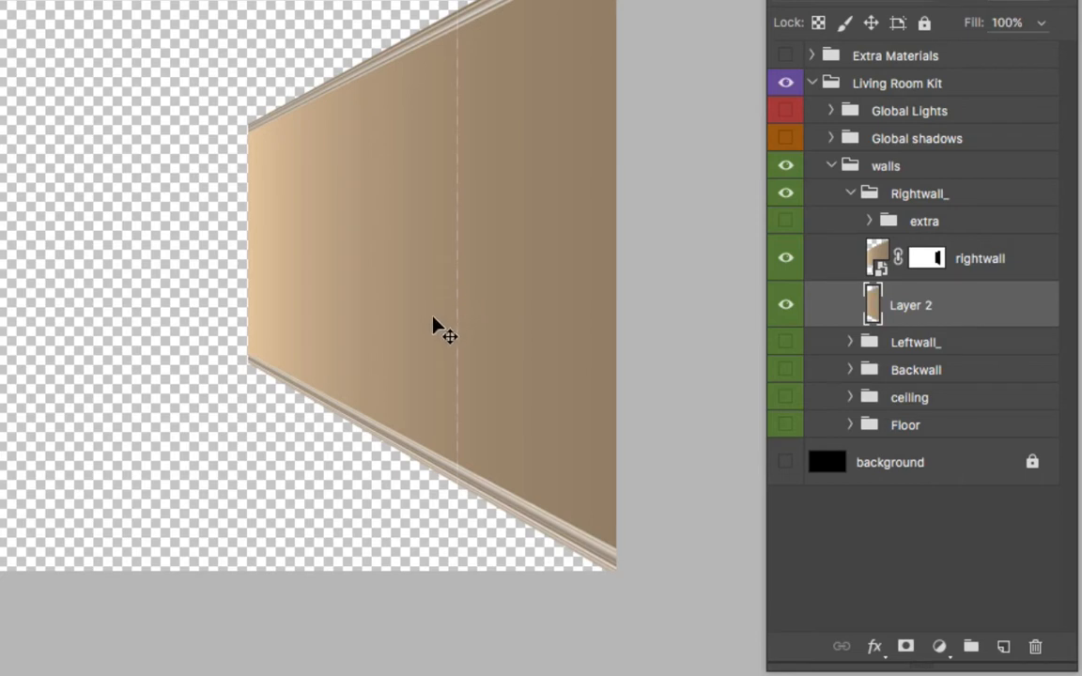
left_click_drag(442, 322, 457, 352)
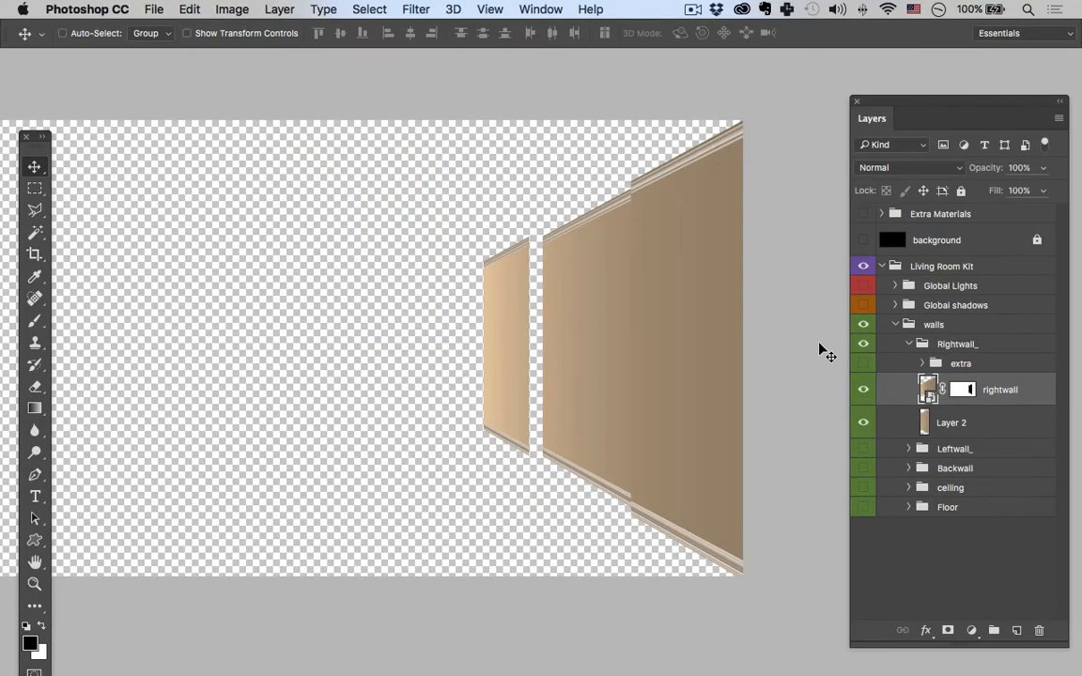
- Marquee-select a narrow vertical sliver along Layer 2's edge beside the gap and copy it to a new layer
left_click(957, 427)
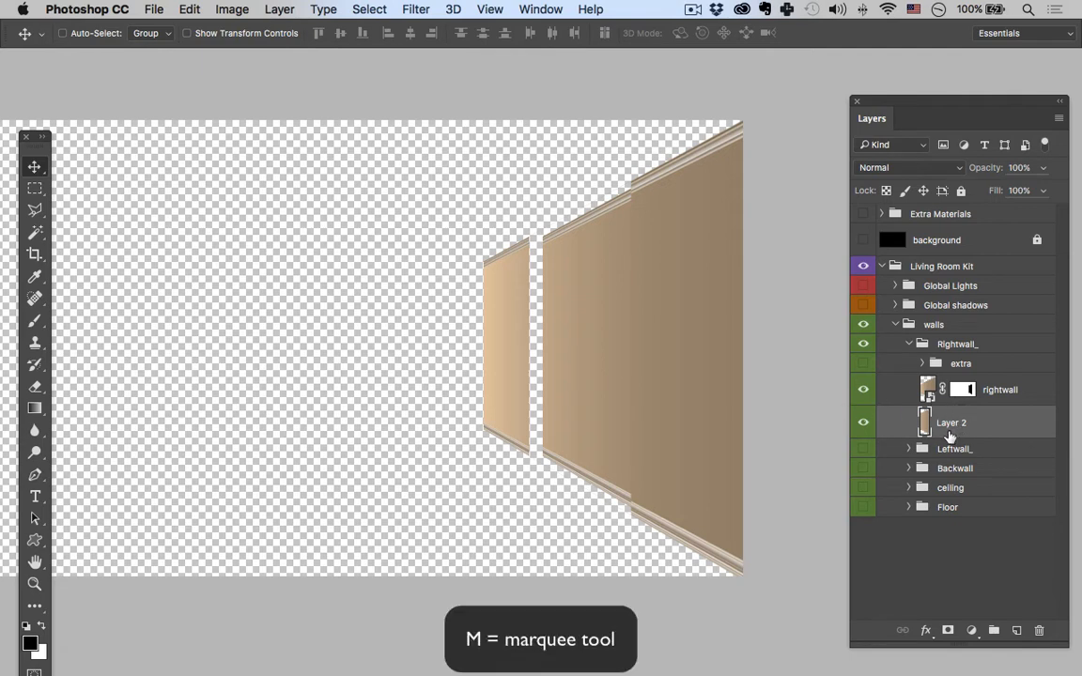
key("m")
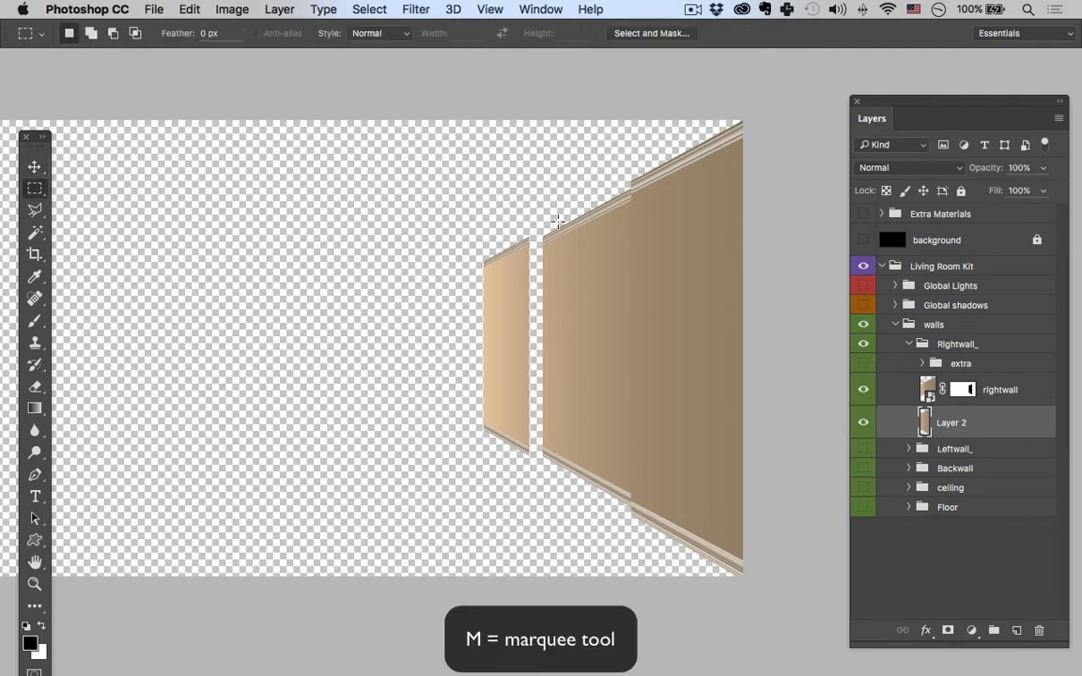
left_click_drag(558, 221, 537, 462)
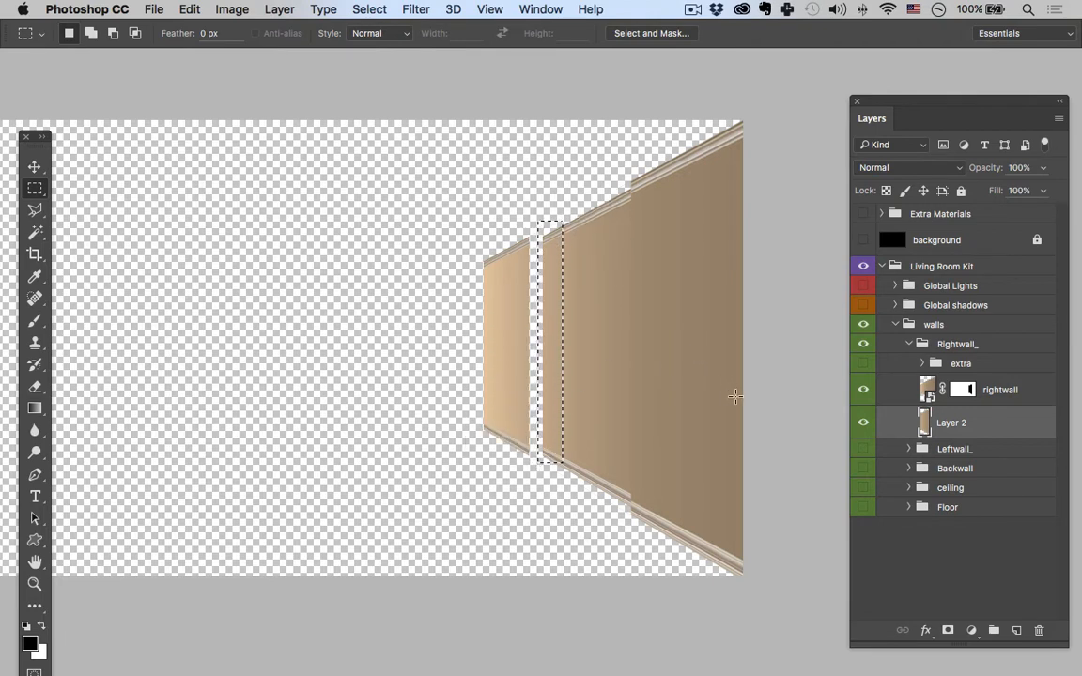
key("super+j")
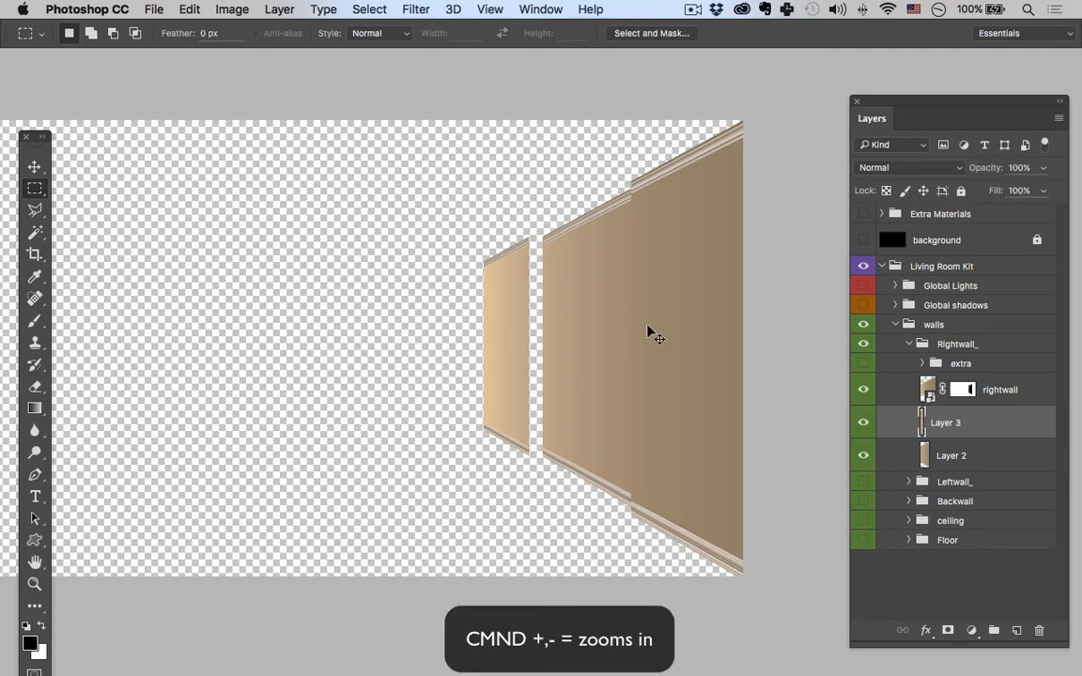
- Flip Layer 3 horizontally and move it left so the narrow strip fills the gap in the right wall
key("super+equal")
key("super+equal")
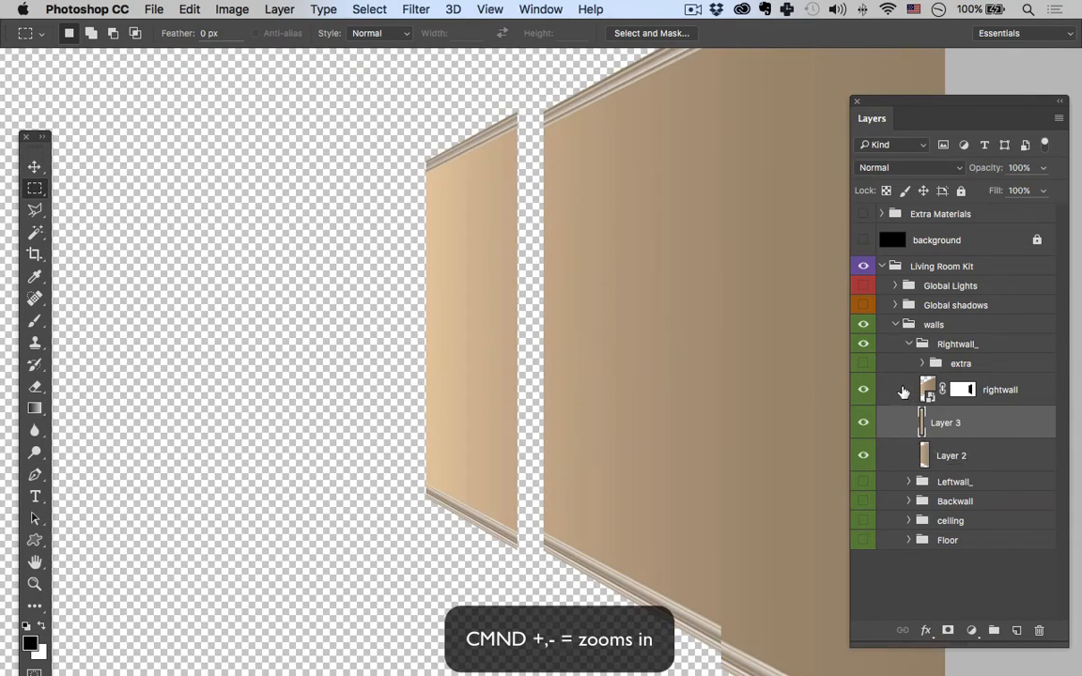
key("super+t")
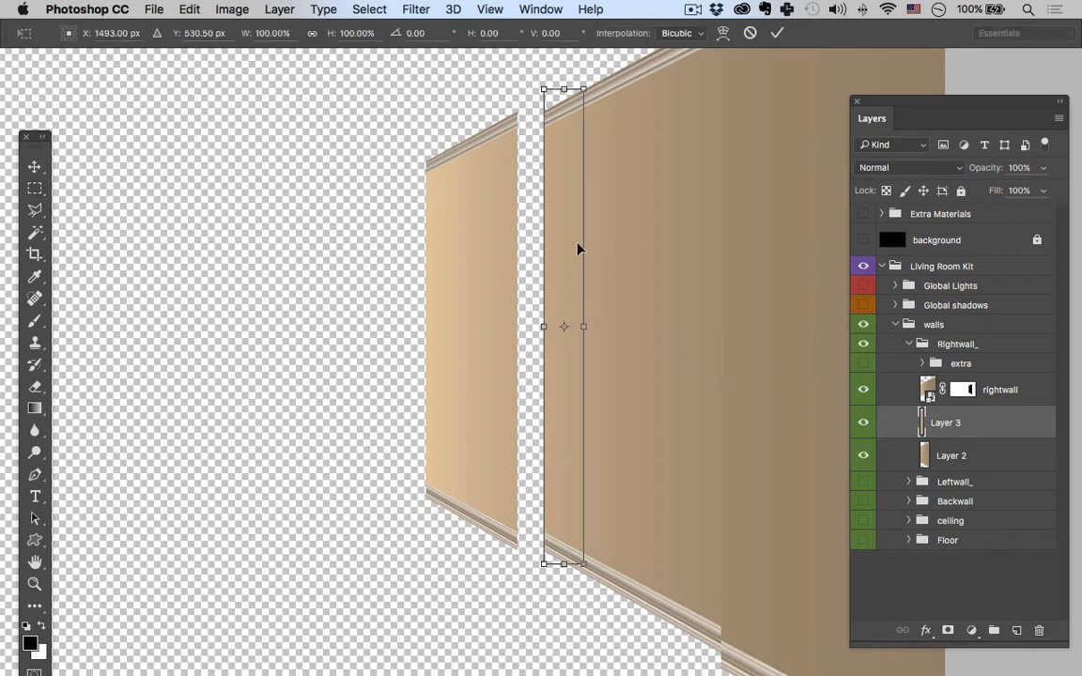
right_click(564, 315)
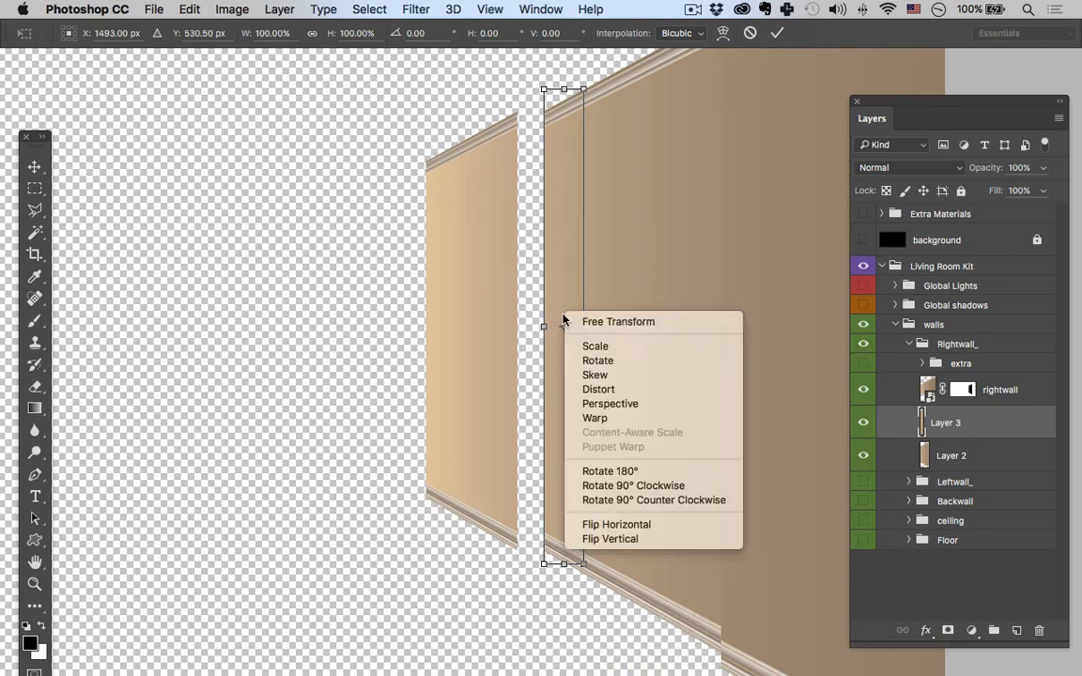
left_click(636, 527)
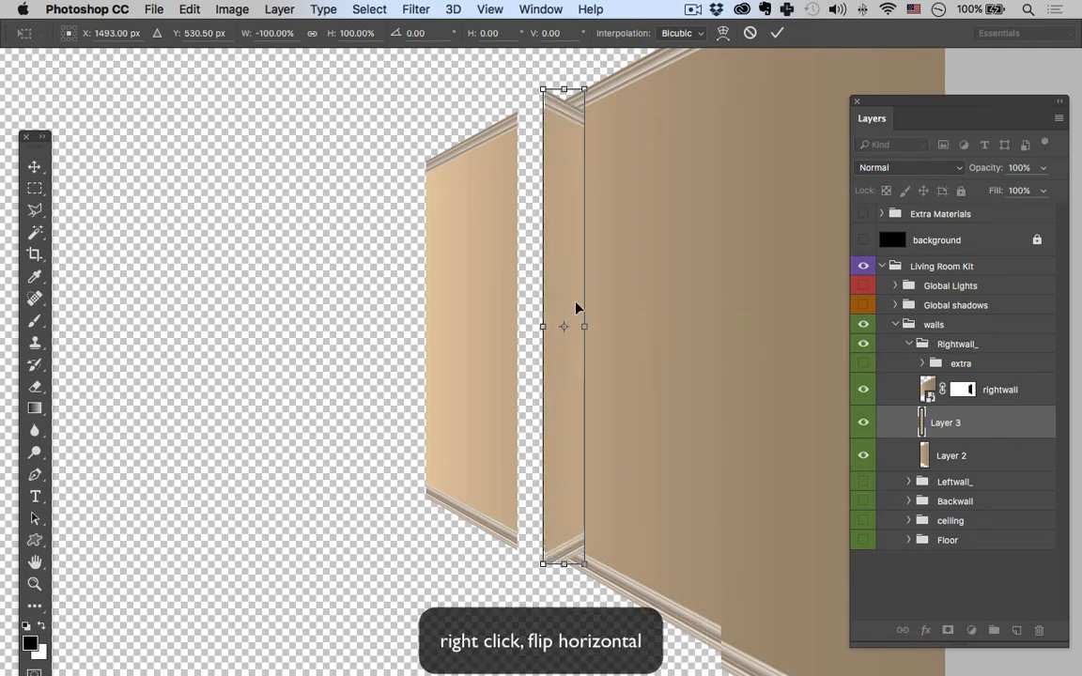
left_click_drag(576, 309, 536, 304)
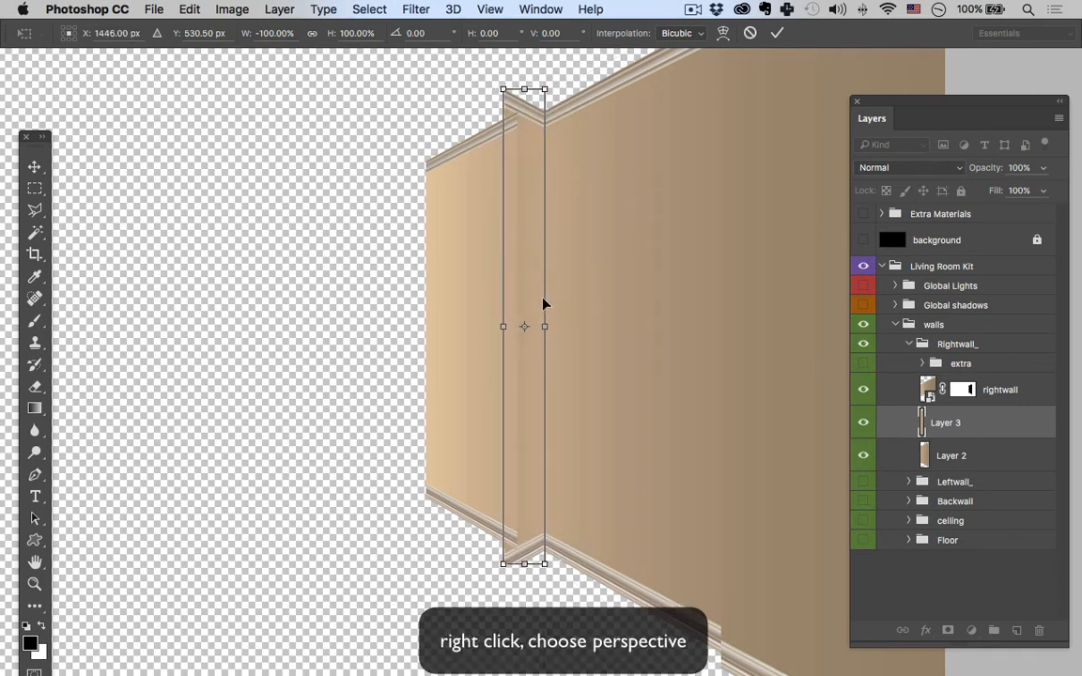
- Skew Layer 3 vertically by about -30° with a Perspective transform so its mouldings line up with the wall beside it
right_click(530, 277)
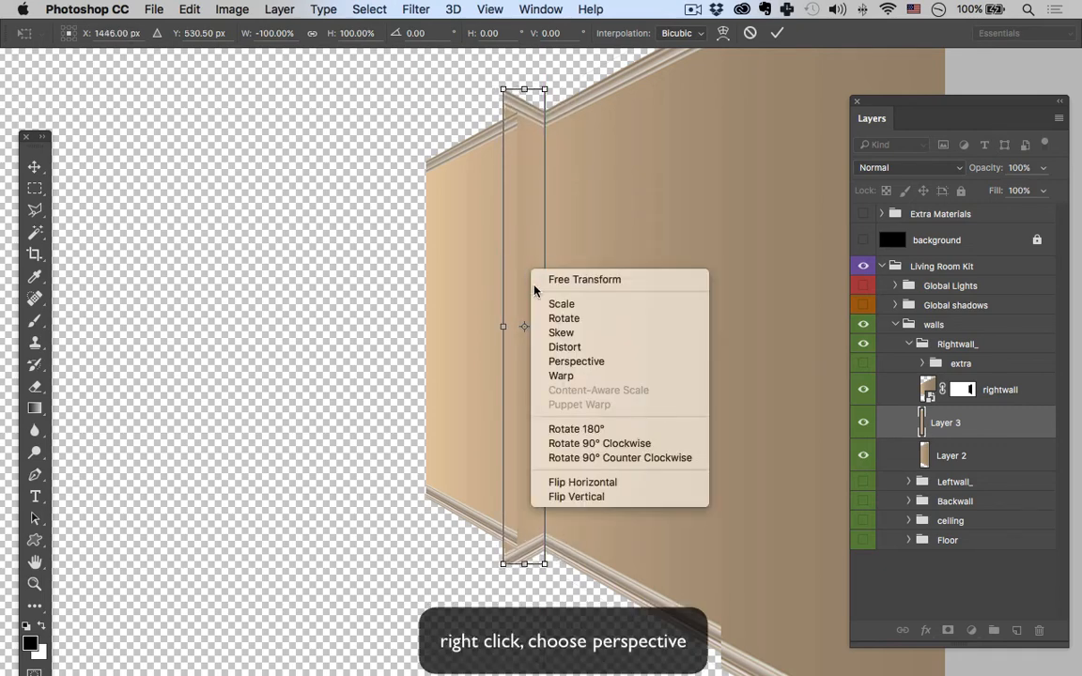
left_click(595, 365)
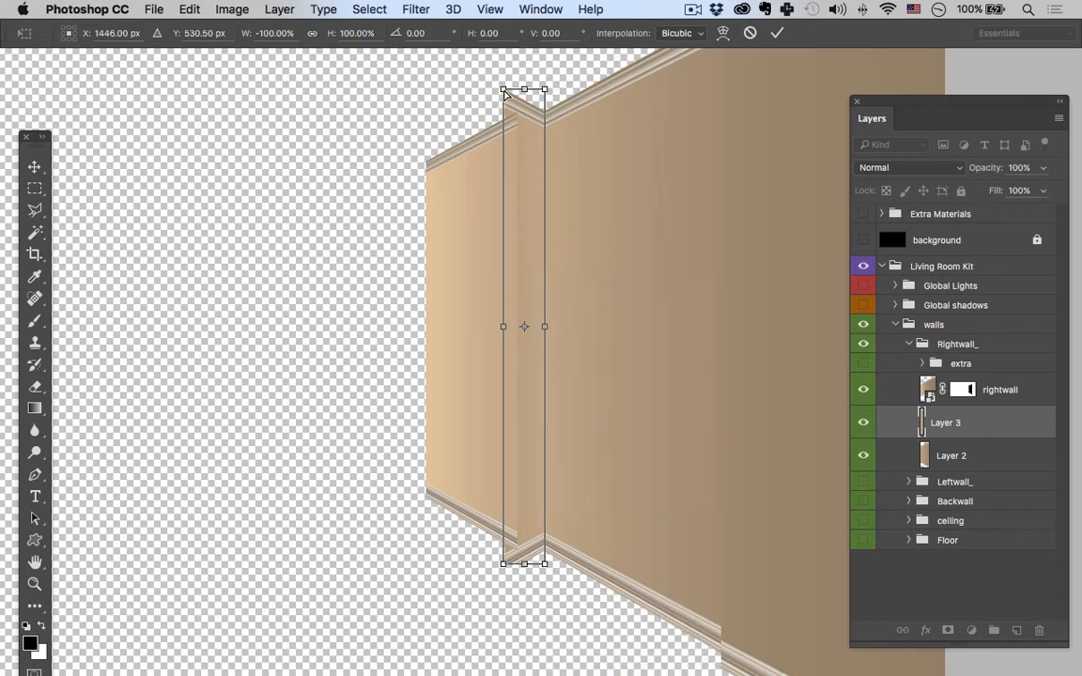
left_click_drag(504, 91, 504, 115)
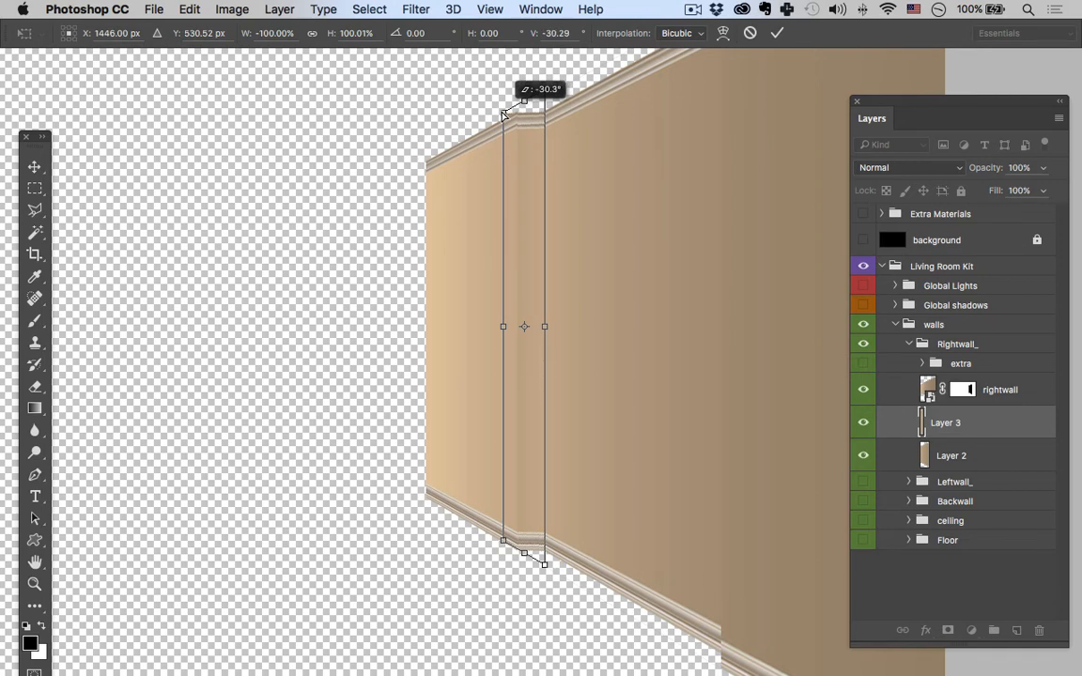
left_click_drag(505, 113, 504, 116)
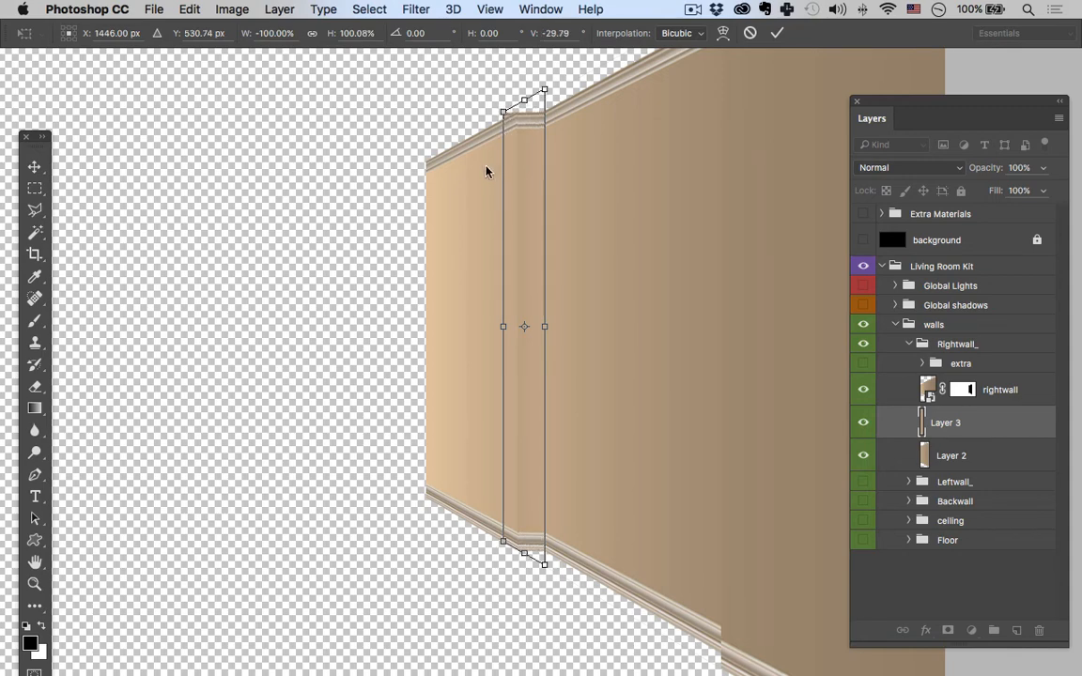
key("Return")
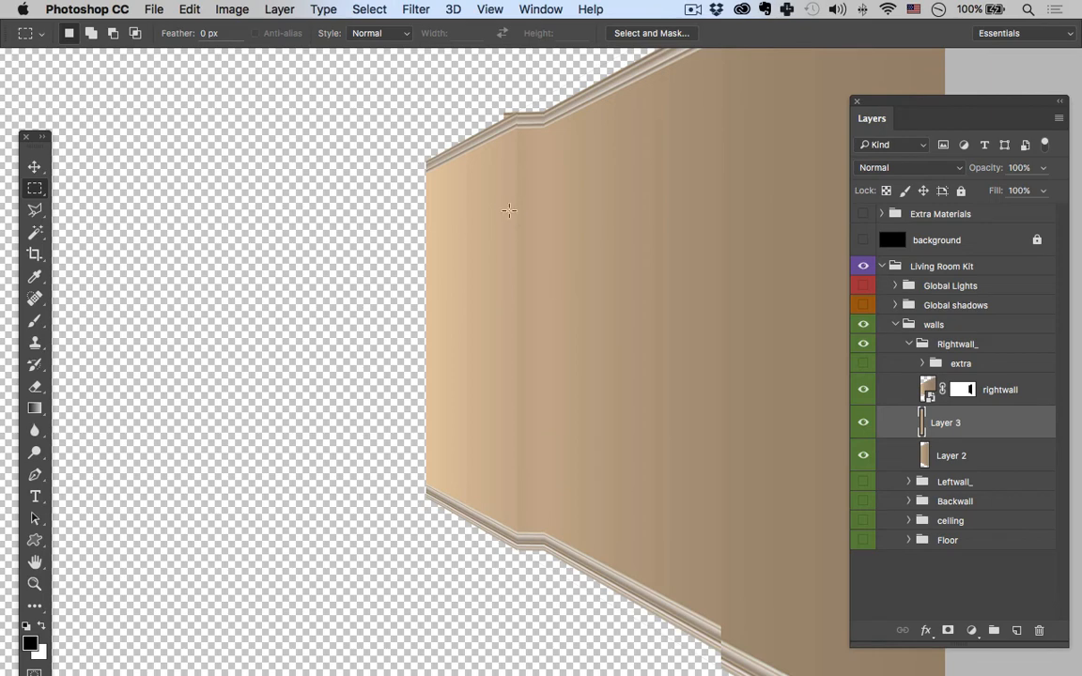
key("super+t")
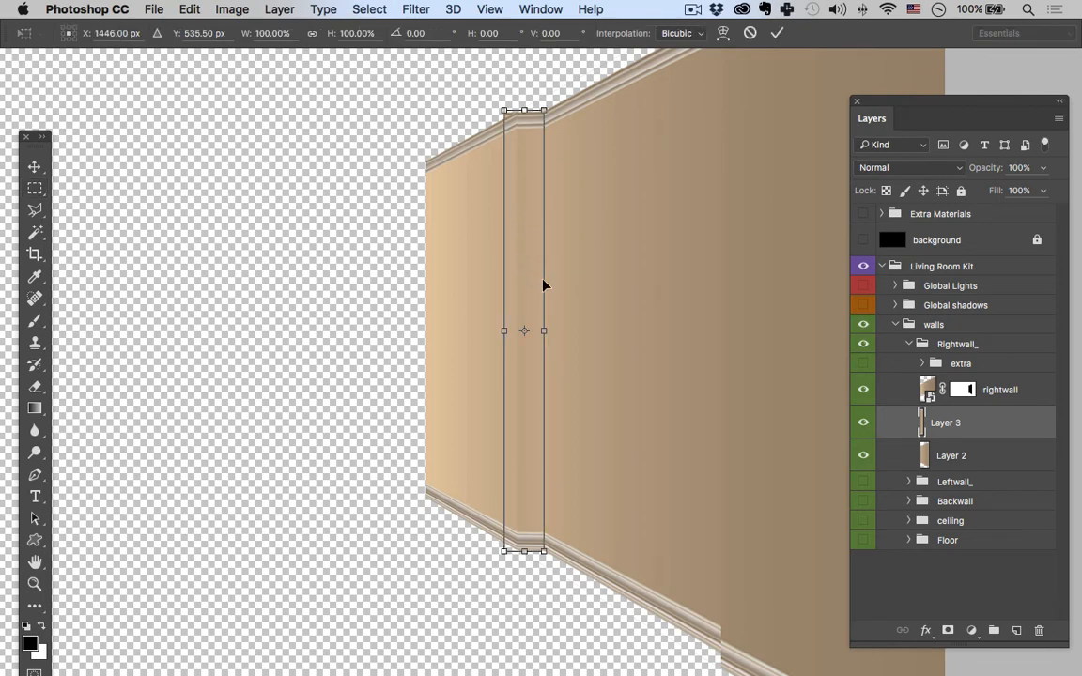
key("Return")
- Scale Layer 2 vertically towards its centre to about 97.6% of its height, keeping its width
left_click(947, 454)
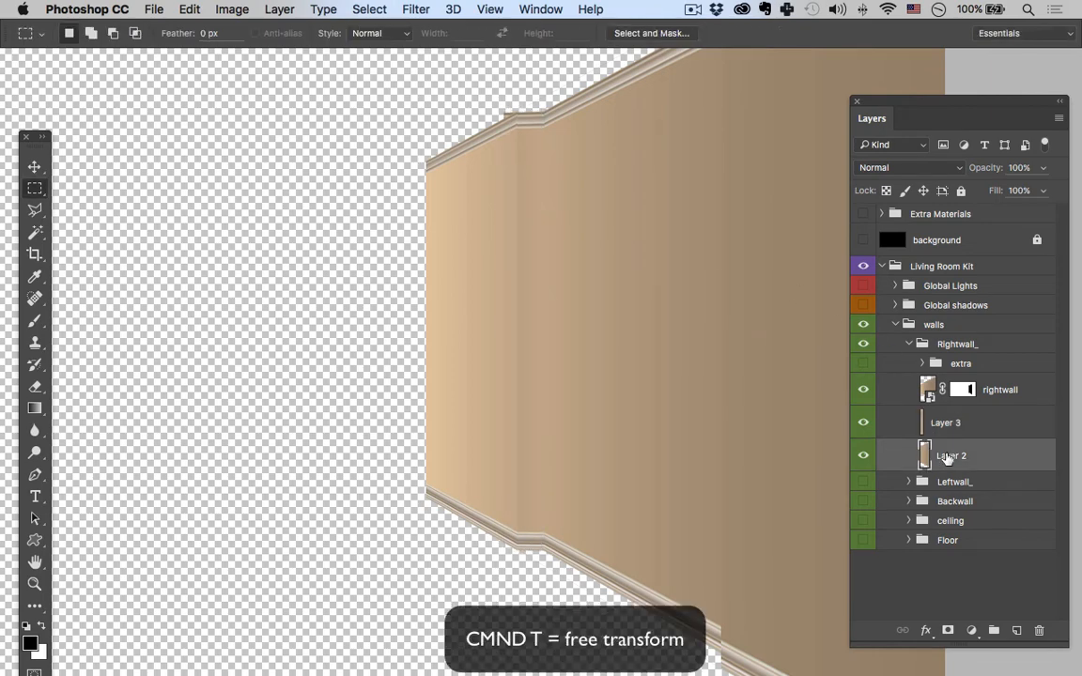
key("super+t")
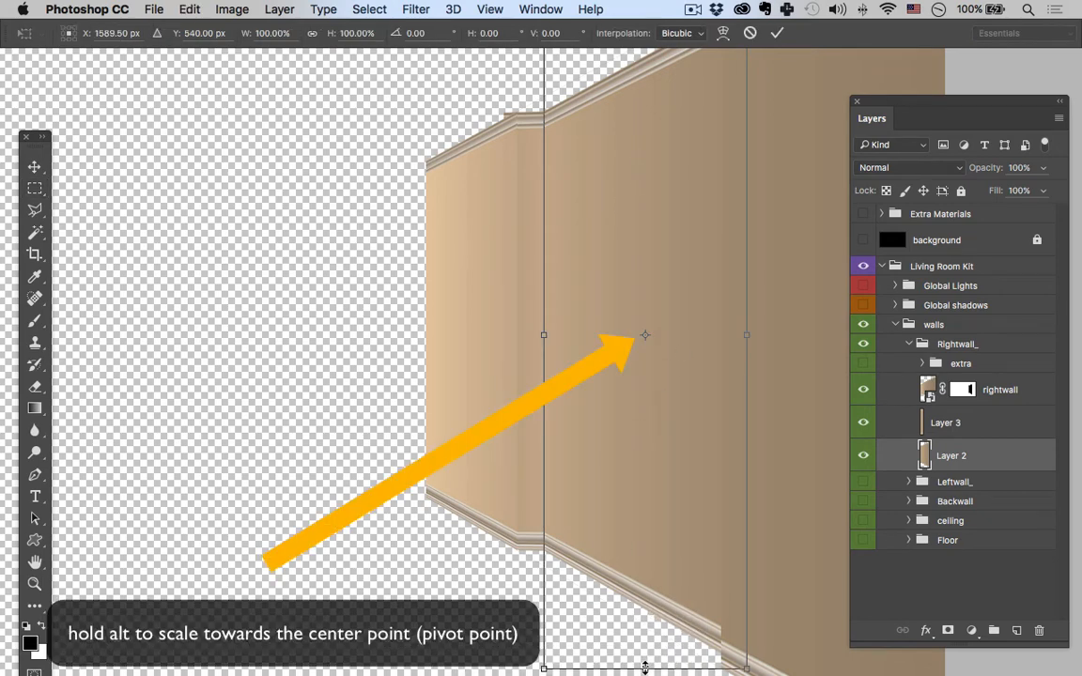
left_click_drag(645, 668, 615, 397)
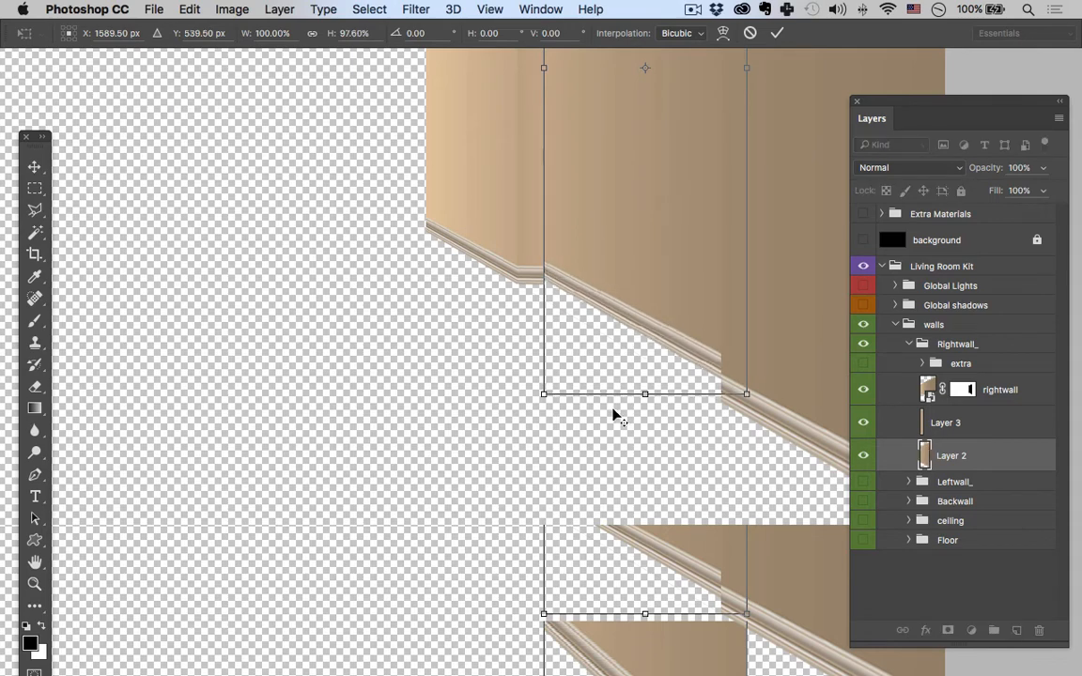
key("Return")
- Skew Layer 3 vertically by about 6° with a Perspective transform to fit the shortened Layer 2
left_click(943, 423)
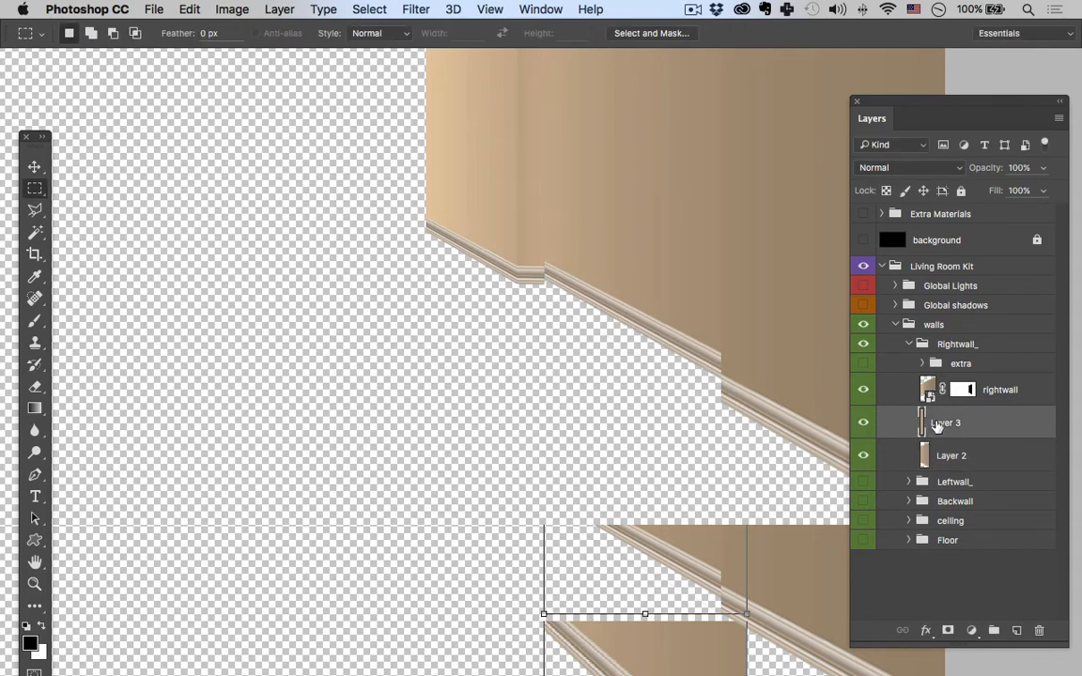
key("ctrl+t")
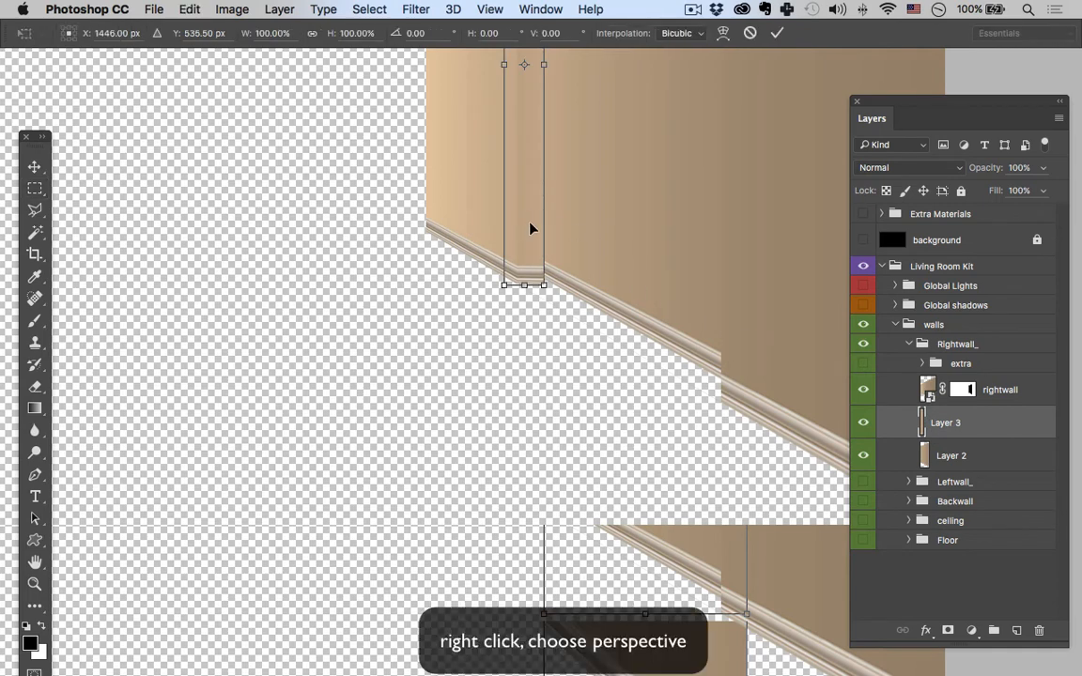
right_click(532, 225)
left_click(575, 313)
left_click_drag(547, 287, 556, 299)
scroll(580, 191, "up", 5)
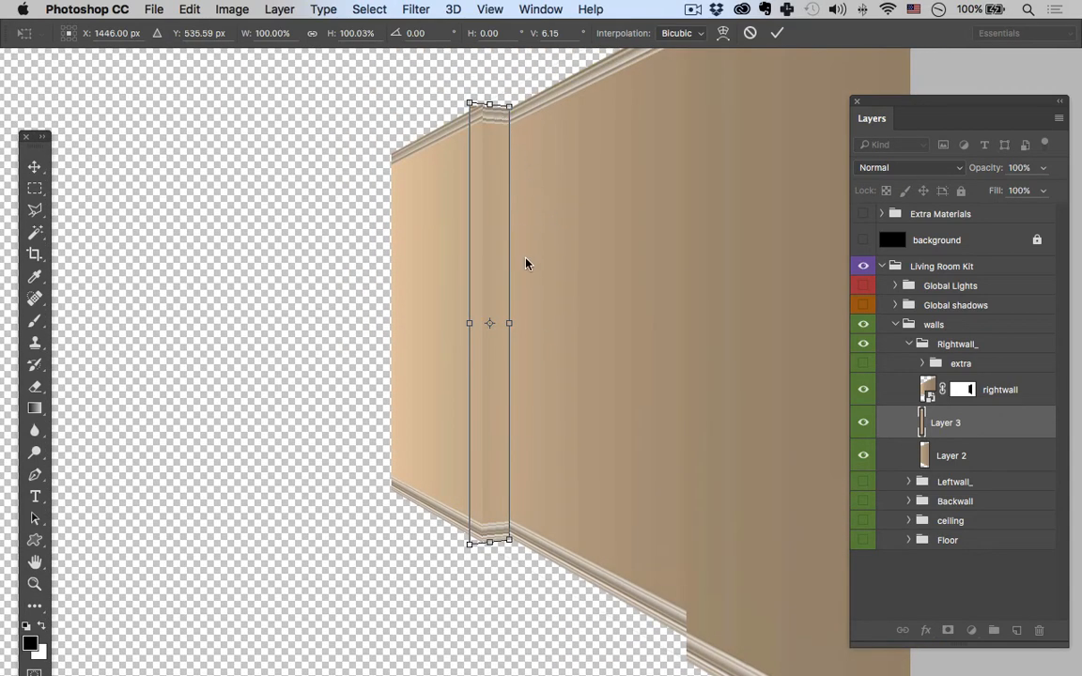
key("Return")
- Marquee-select the area left of the gap's edge, delete the part of Layer 3 overlapping the wall there, and deselect
key("m")
key("super+minus")
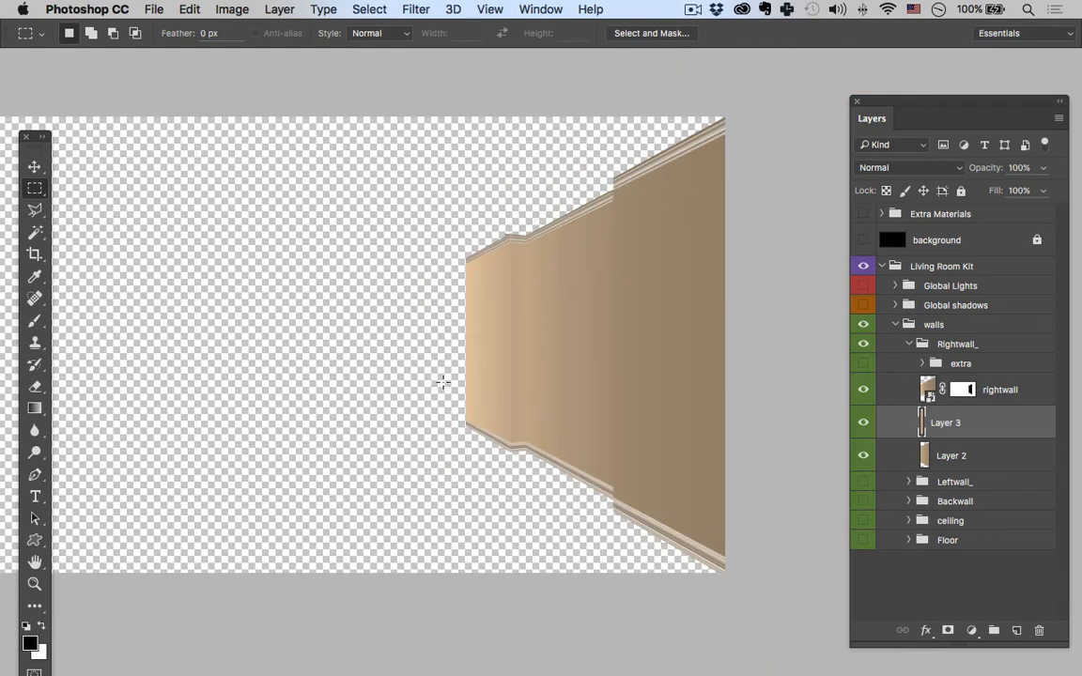
left_click_drag(396, 198, 511, 513)
left_click(865, 424)
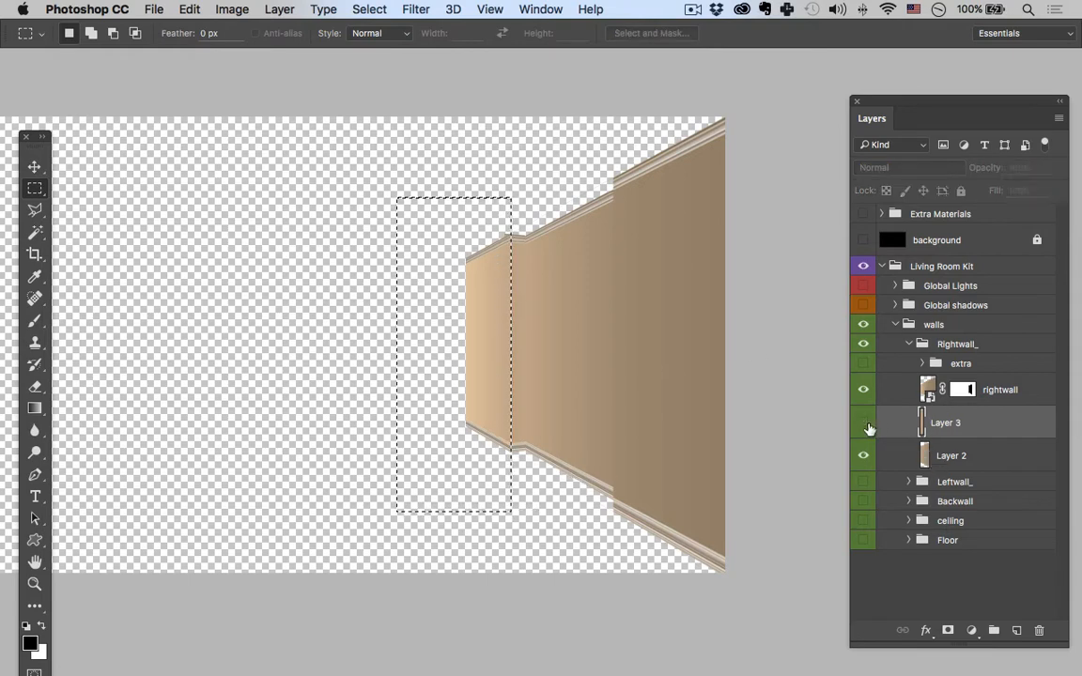
left_click(864, 424)
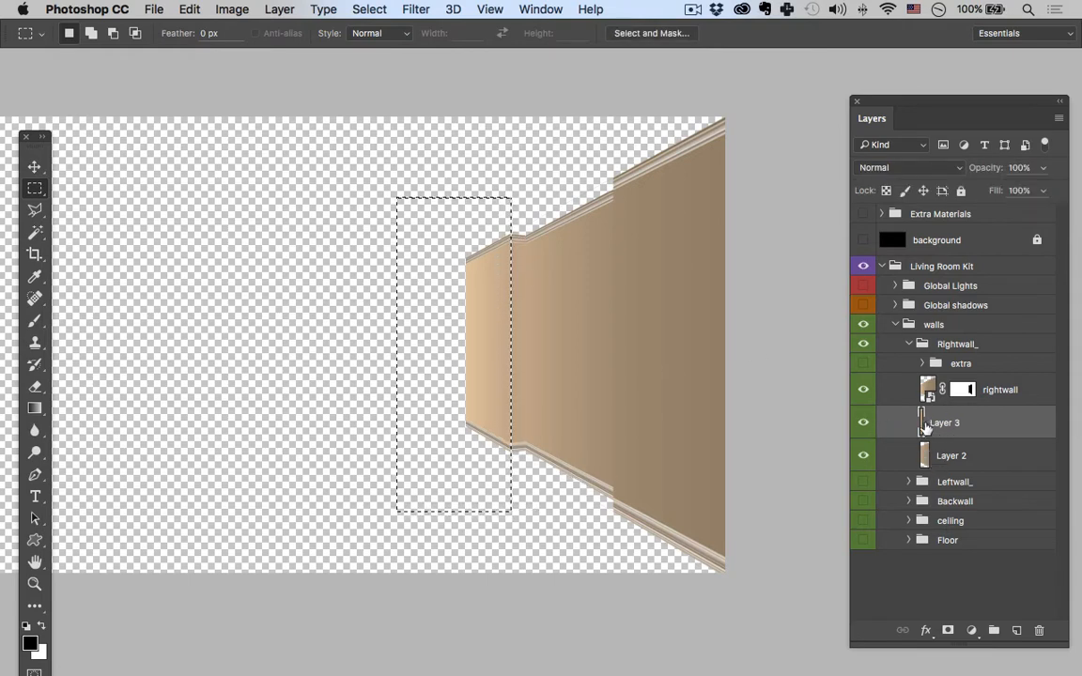
key("super+d")
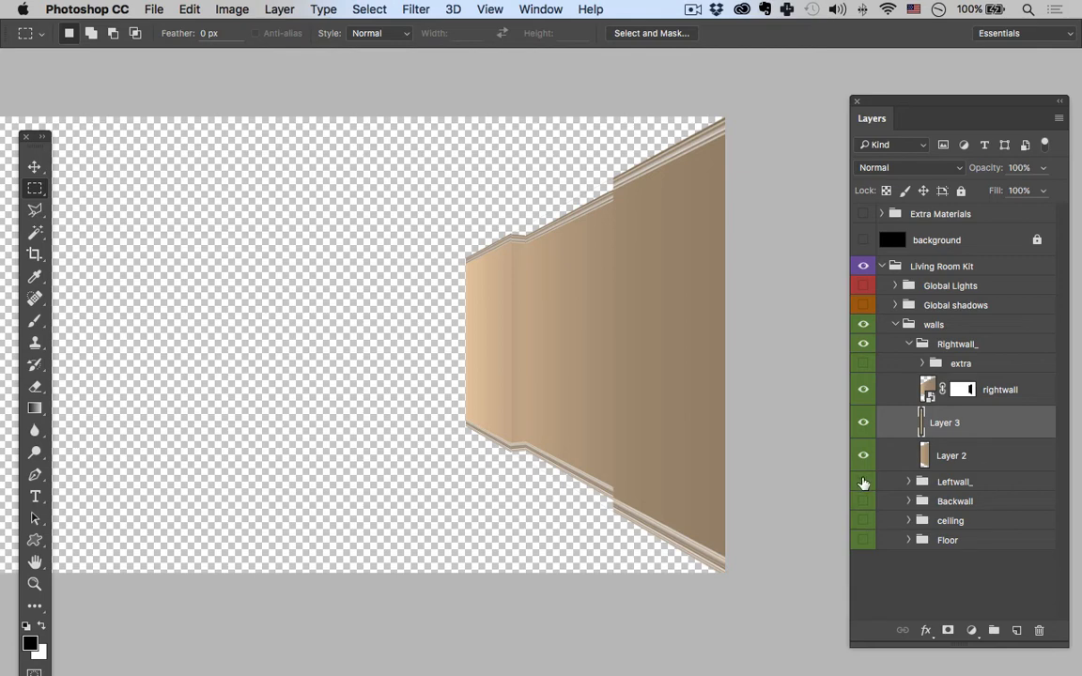
- Show the Leftwall_, Backwall, ceiling and Floor groups, plus Global shadows and Global Lights
left_click_drag(864, 483, 865, 532)
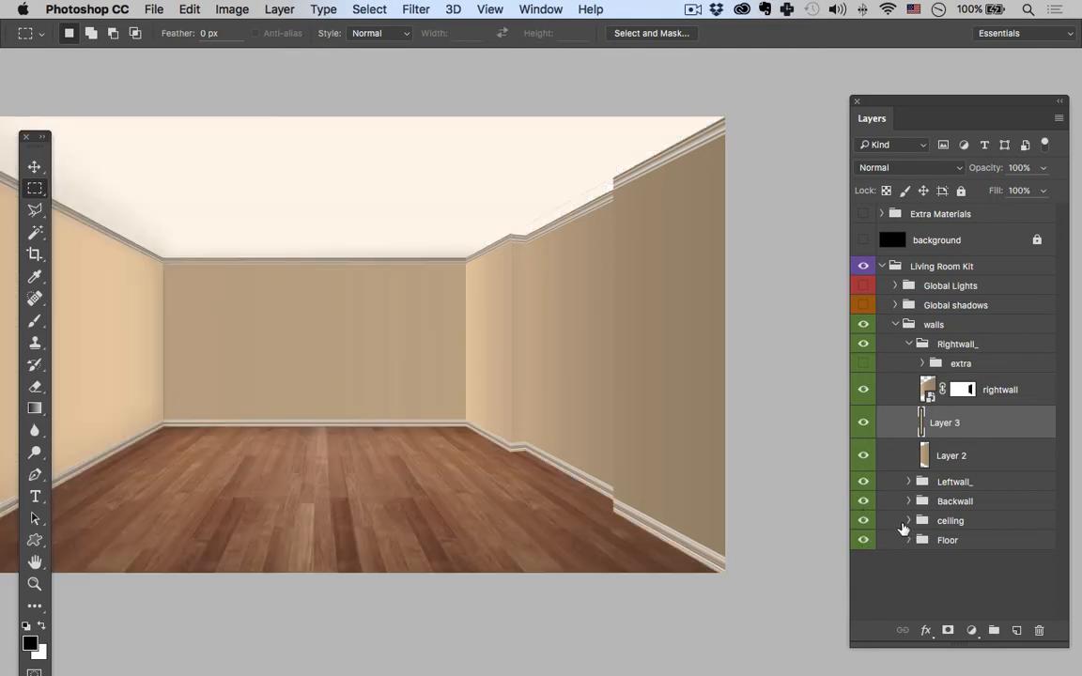
left_click(864, 306)
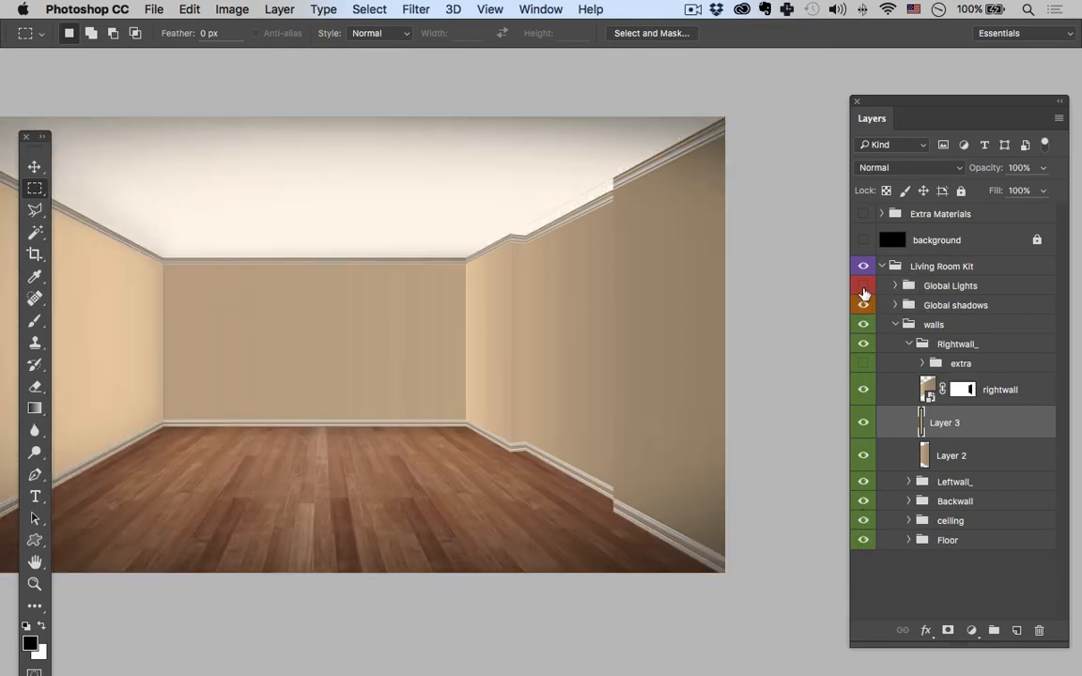
left_click(863, 288)
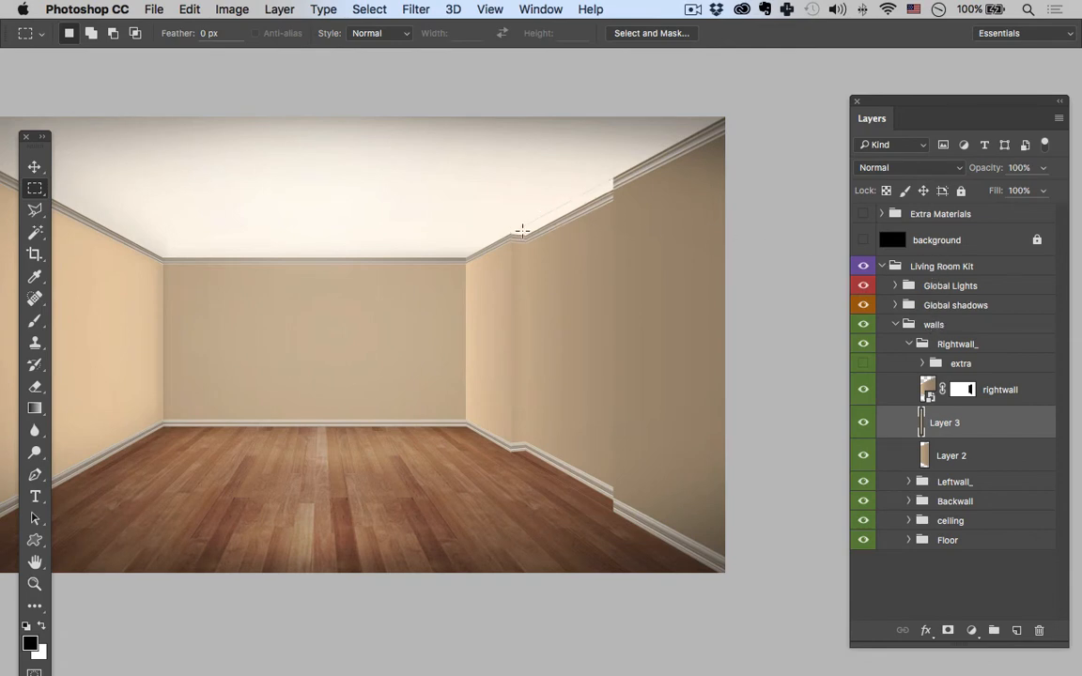
- Unlink the rightwall layer mask, stretch the mask slightly taller to remove the thin line above the recess, and relink it
left_click(863, 393)
left_click(863, 393)
left_click(965, 390)
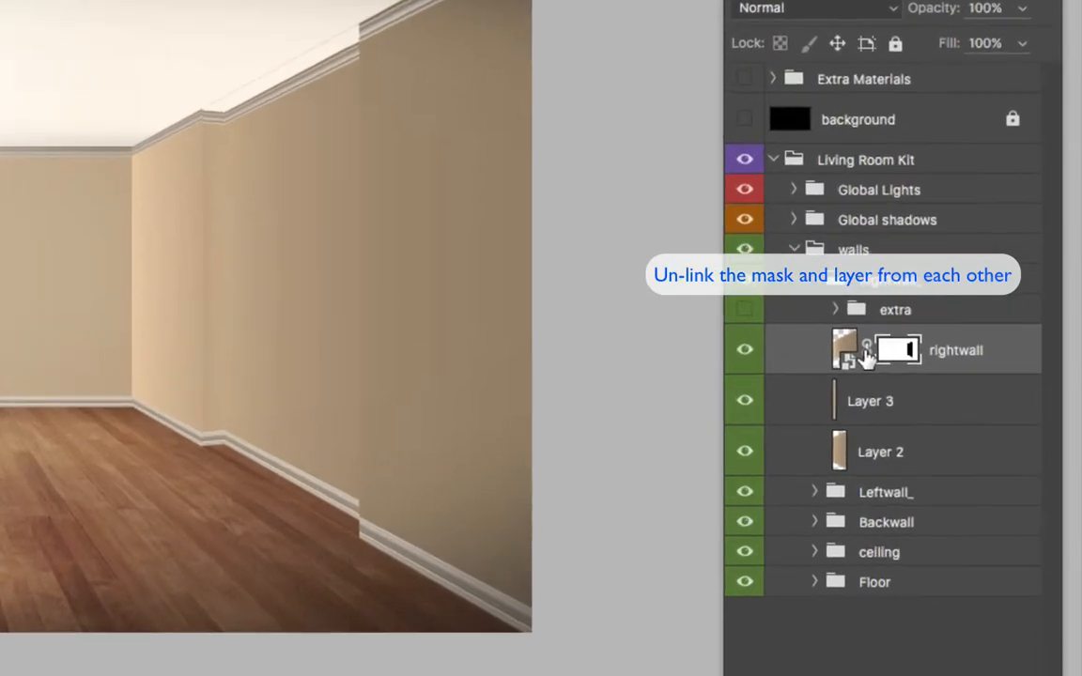
left_click(865, 347)
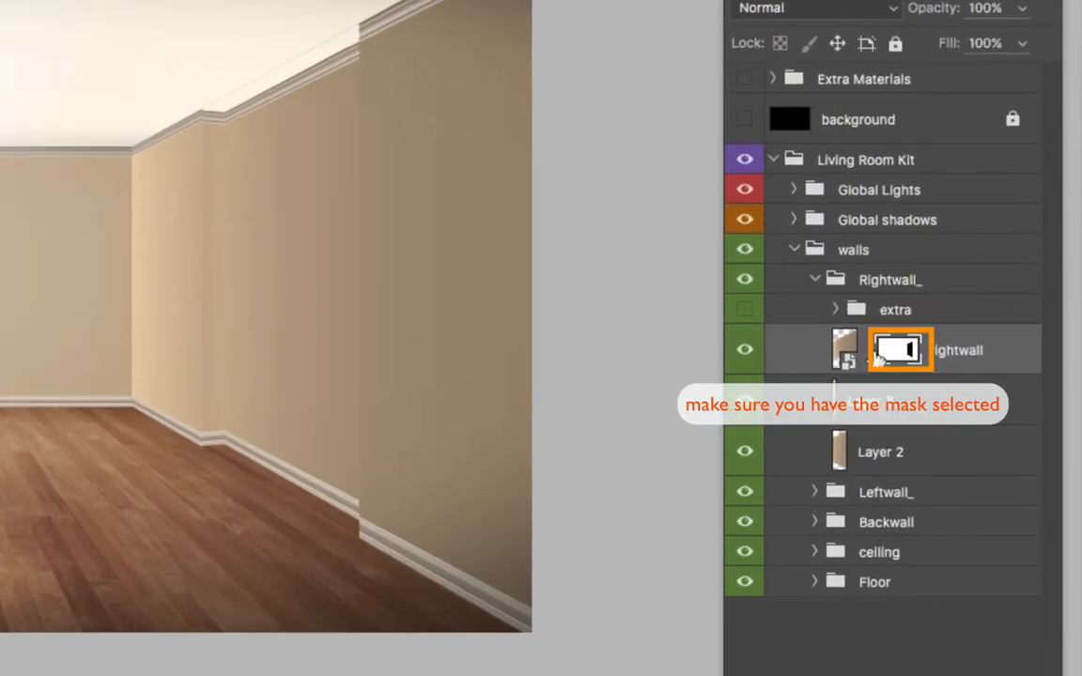
key("super+t")
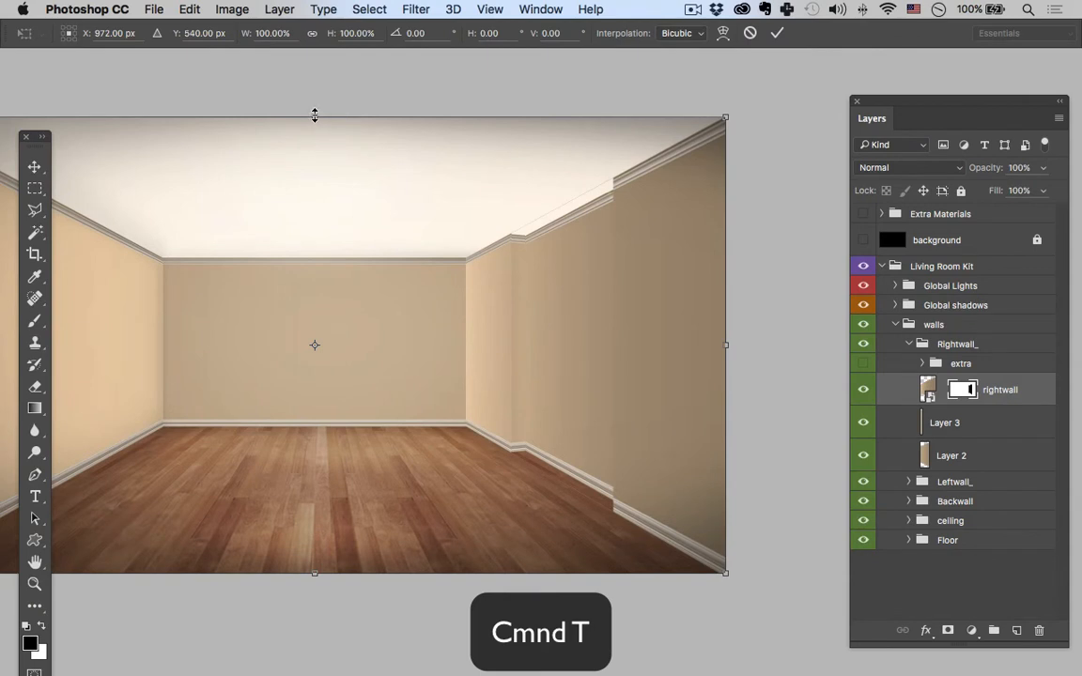
left_click_drag(315, 115, 314, 111)
key("Return")
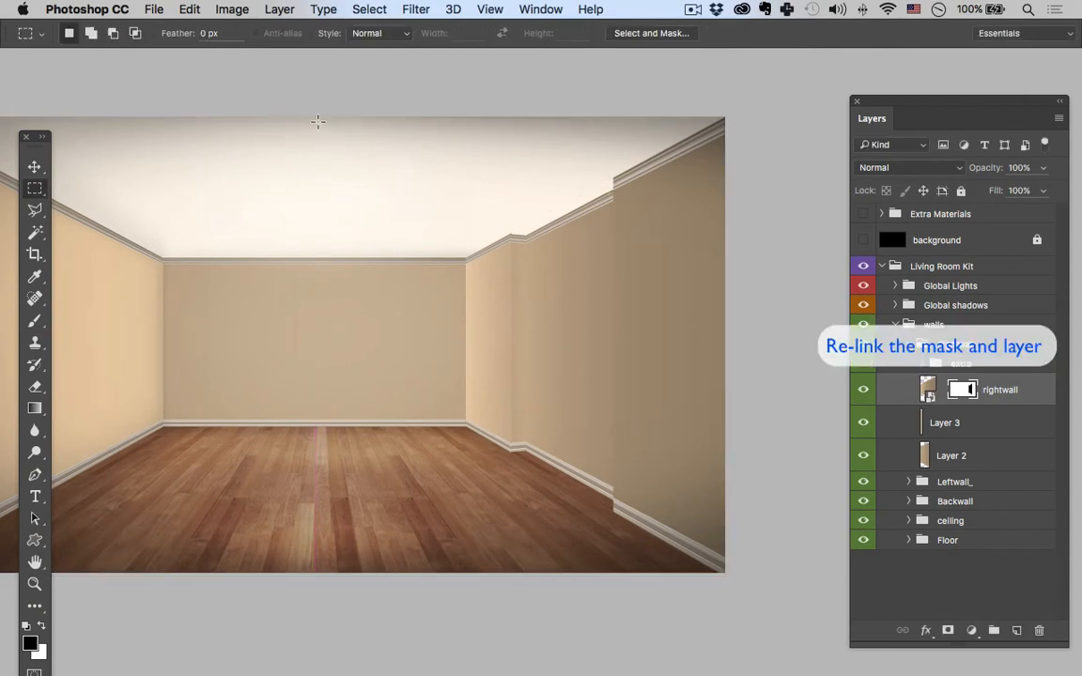
left_click(943, 389)
- Hide and show Layer 3 to inspect the narrow side strip of the recess up close
key("z")
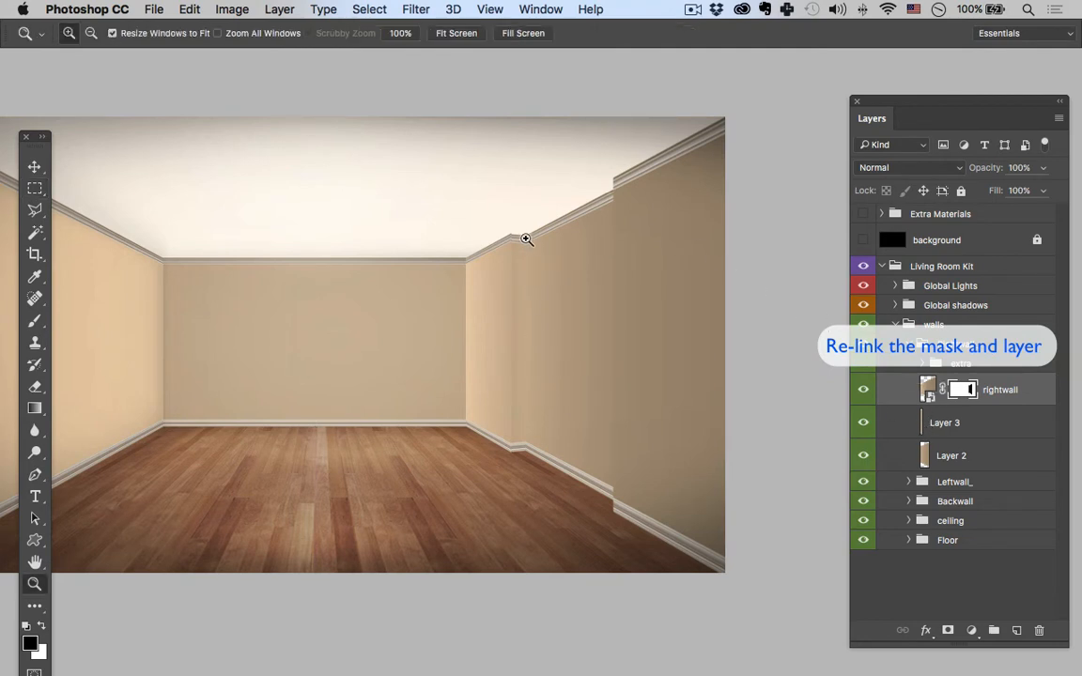
left_click(529, 237)
left_click(529, 246)
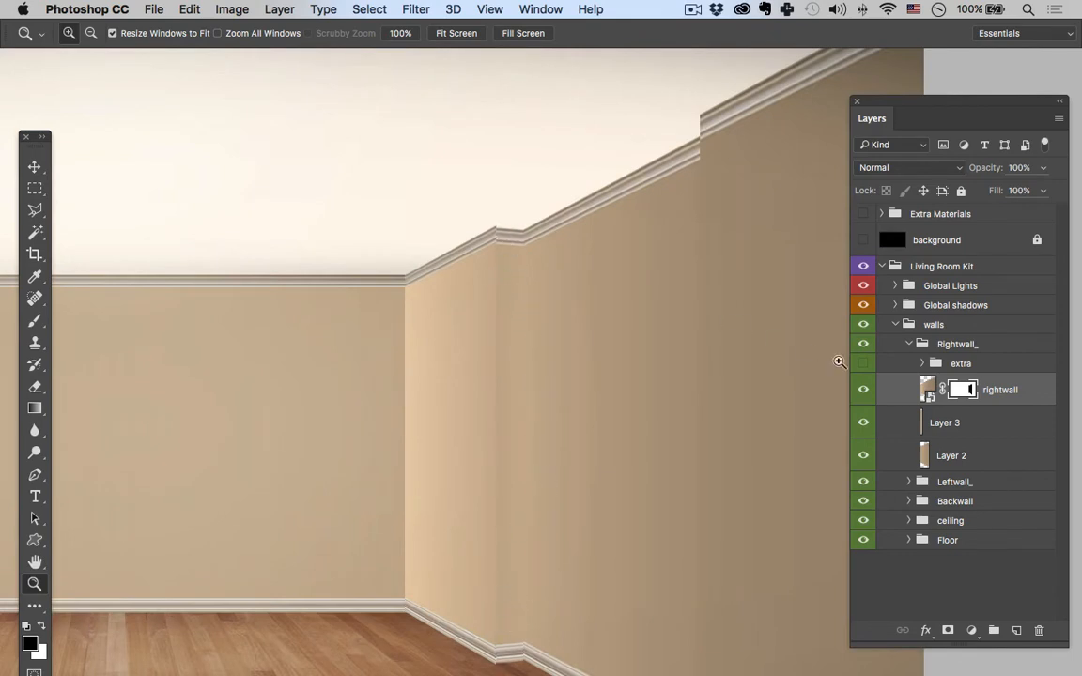
left_click(863, 427)
left_click(864, 429)
key("ctrl+t")
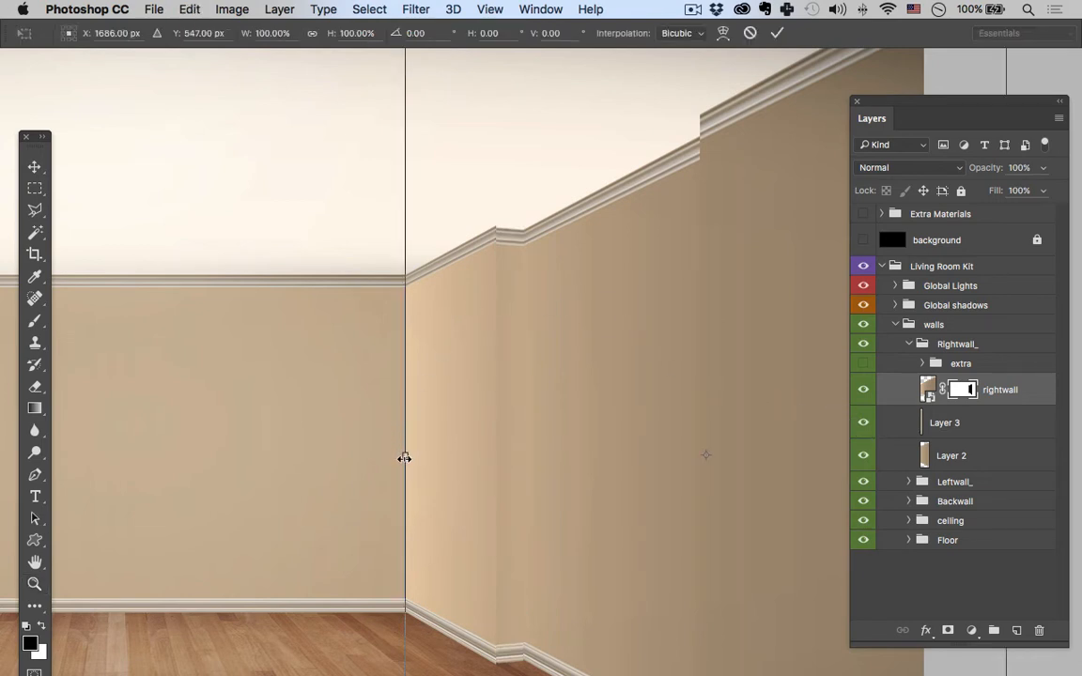
key("Escape")
key("z")
- Shift Layer 3 slightly left and skew it vertically by about -1.3° to align its moulding with the front wall section
left_click(913, 427)
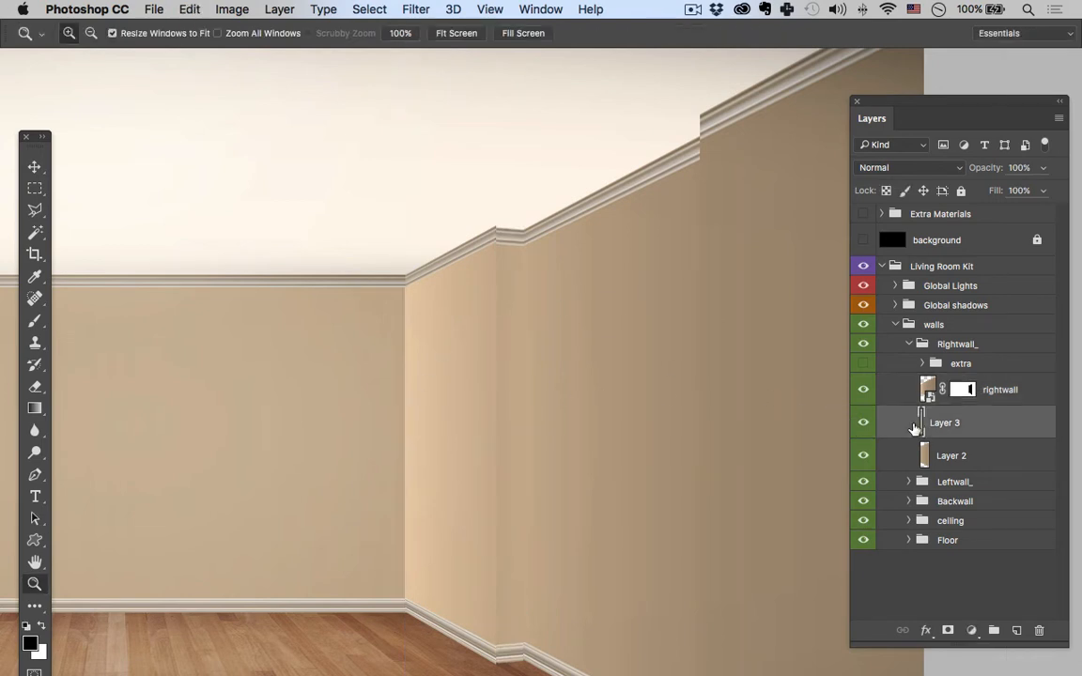
left_click(863, 428)
left_click(863, 428)
key("ctrl+t")
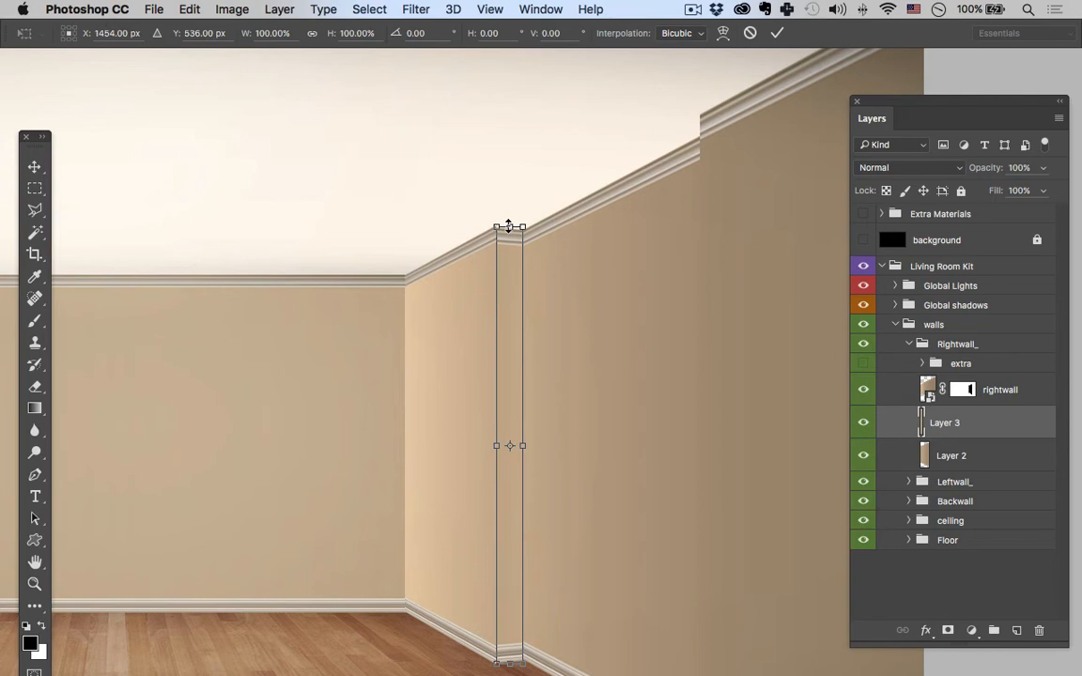
left_click_drag(511, 226, 509, 225)
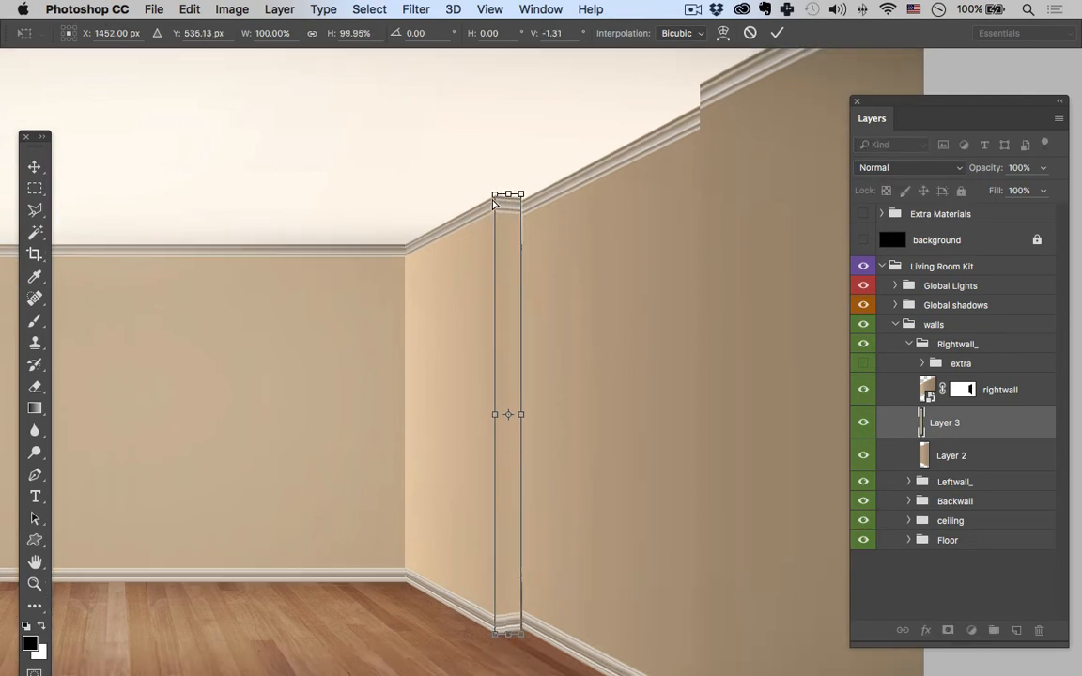
key("Return")
key("m")
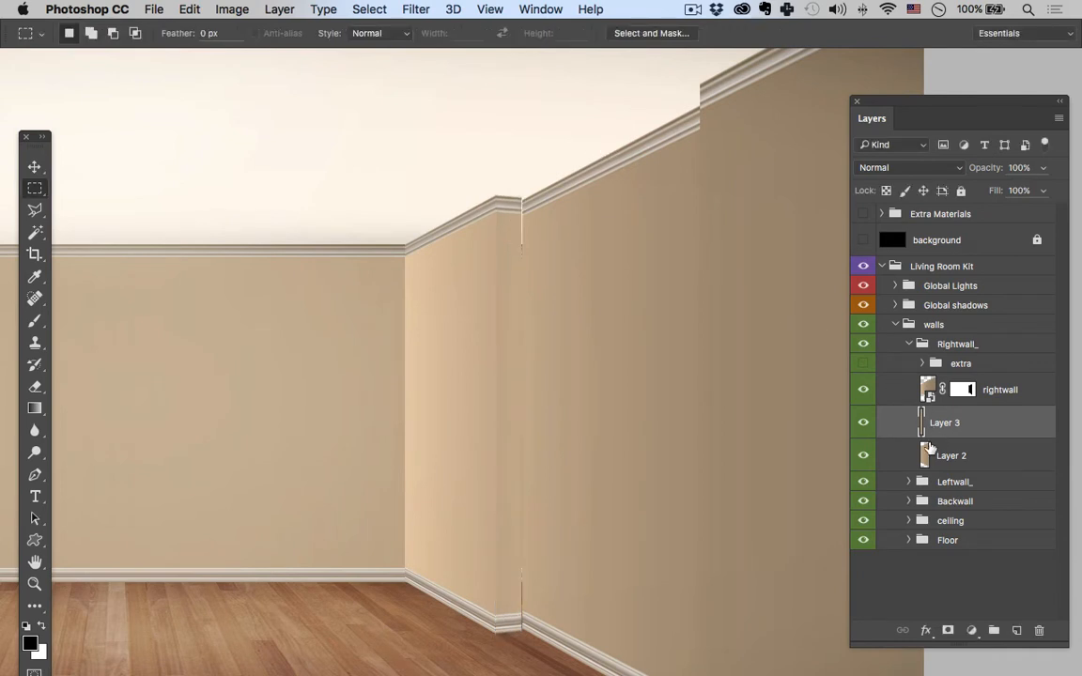
- Nudge Layer 2 left to close the gap beside the narrow side strip and stretch its height to about 100.78%
left_click(863, 457)
left_click(862, 460)
left_click(943, 457)
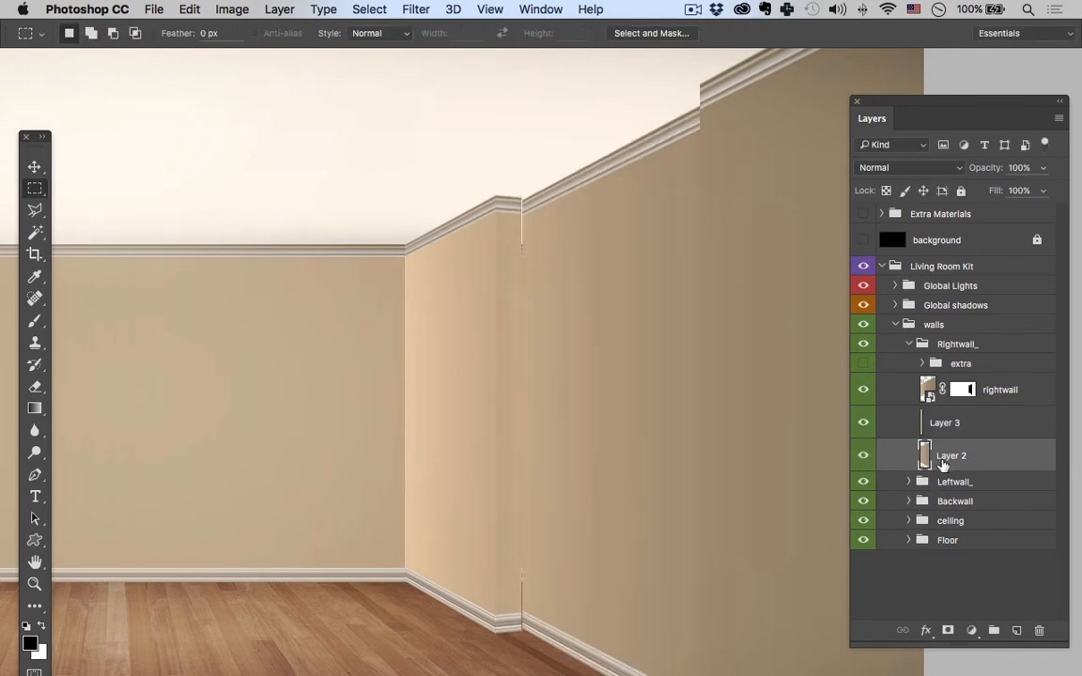
key("v")
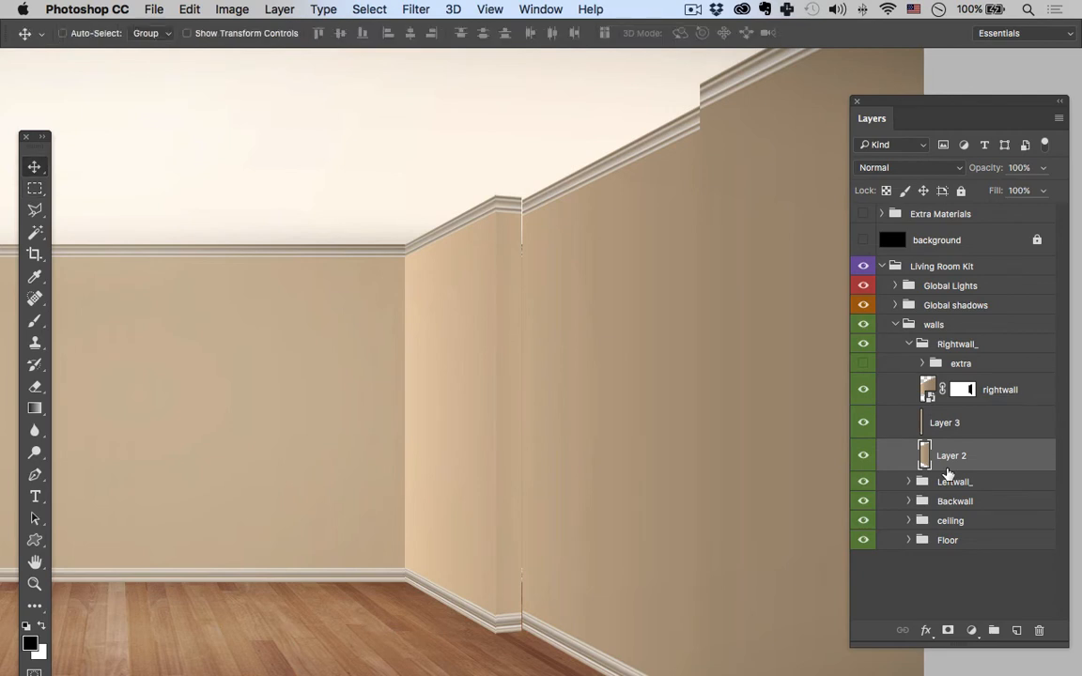
key("Left")
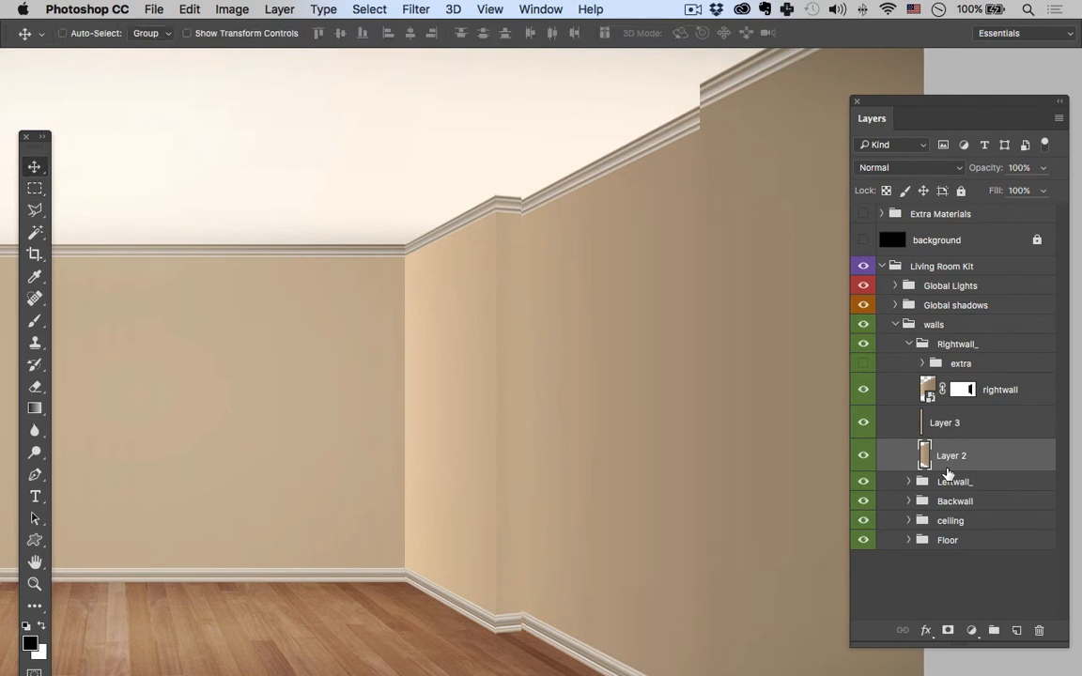
key("super+t")
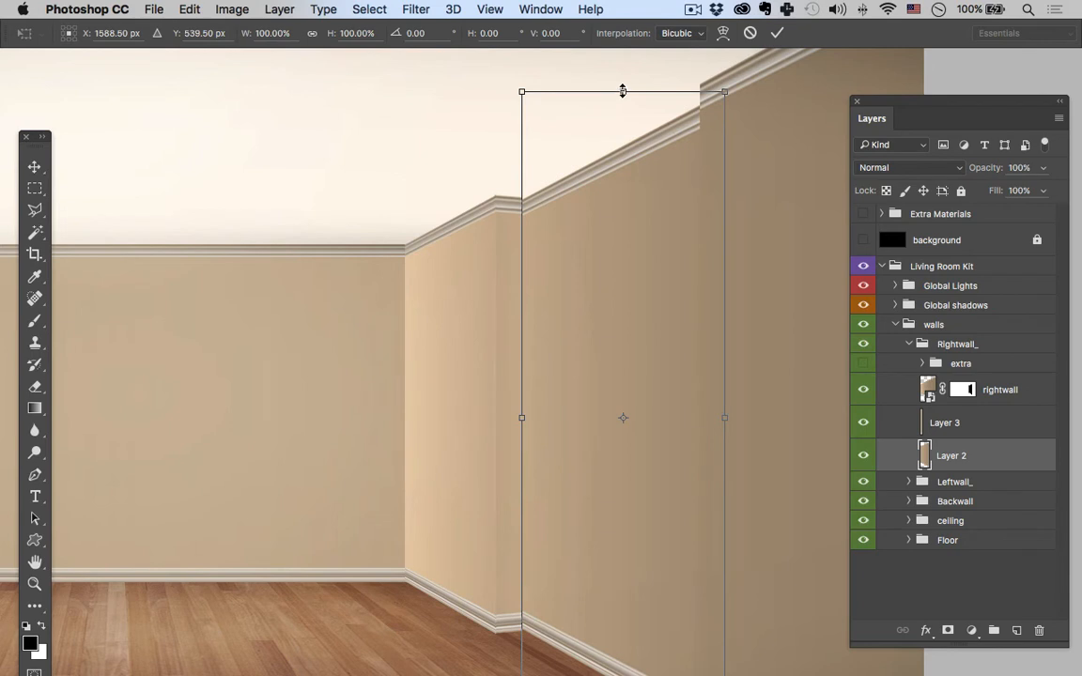
left_click_drag(623, 89, 593, 262)
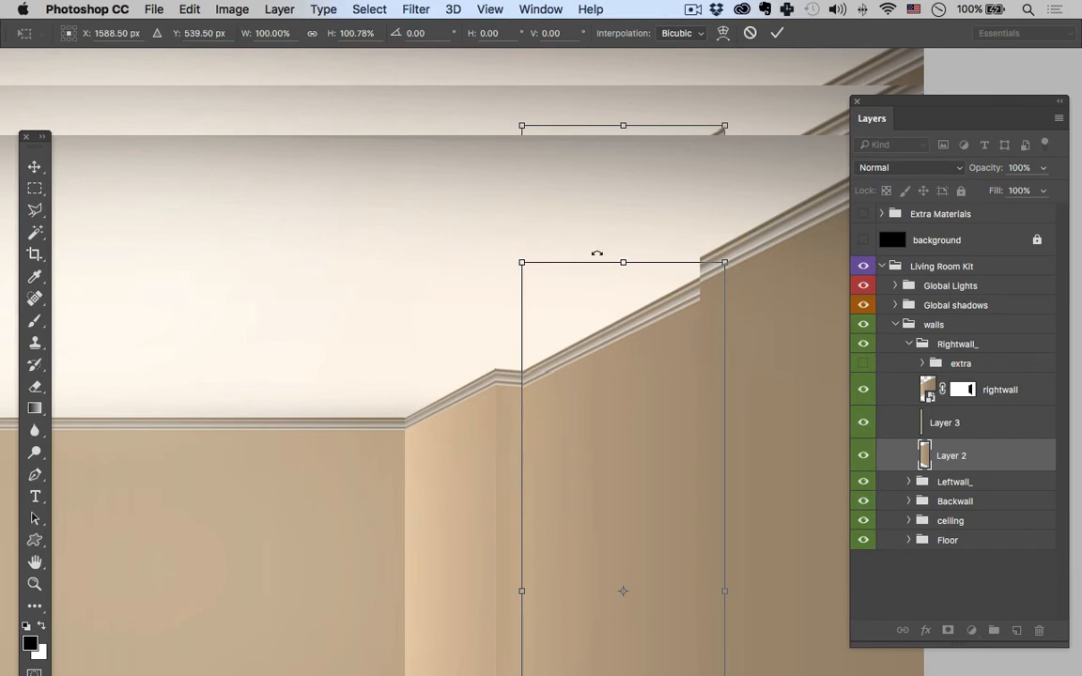
key("Return")
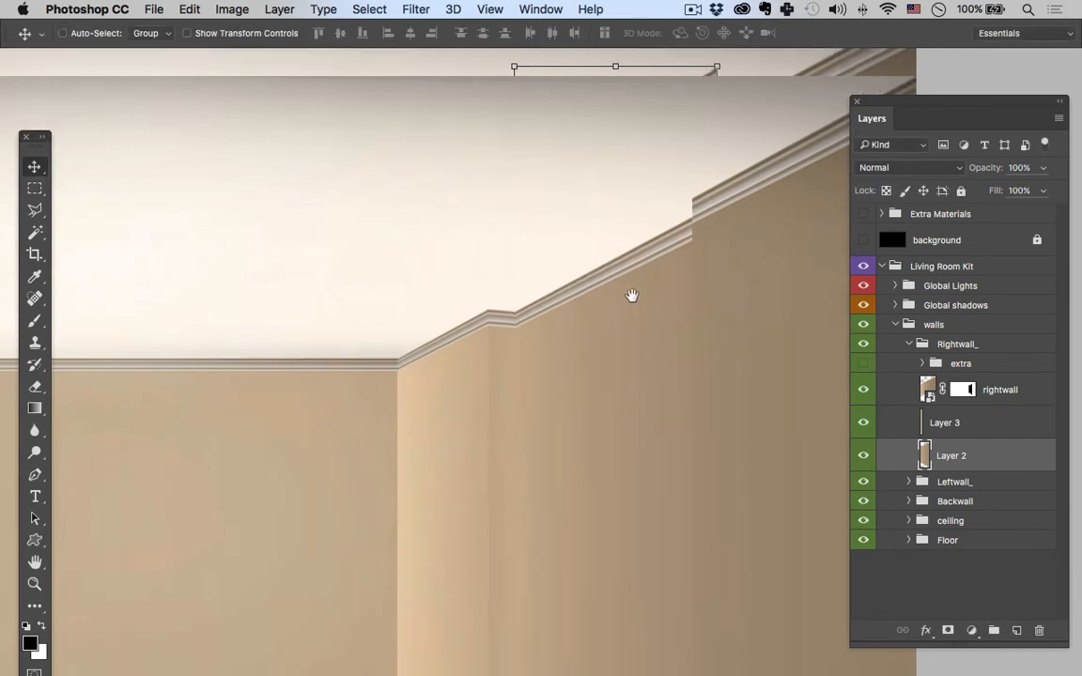
- Hide and show Layer 3 and Layer 2 to examine how the side strip and recessed wall section form the recess
scroll(633, 282, "down", 5)
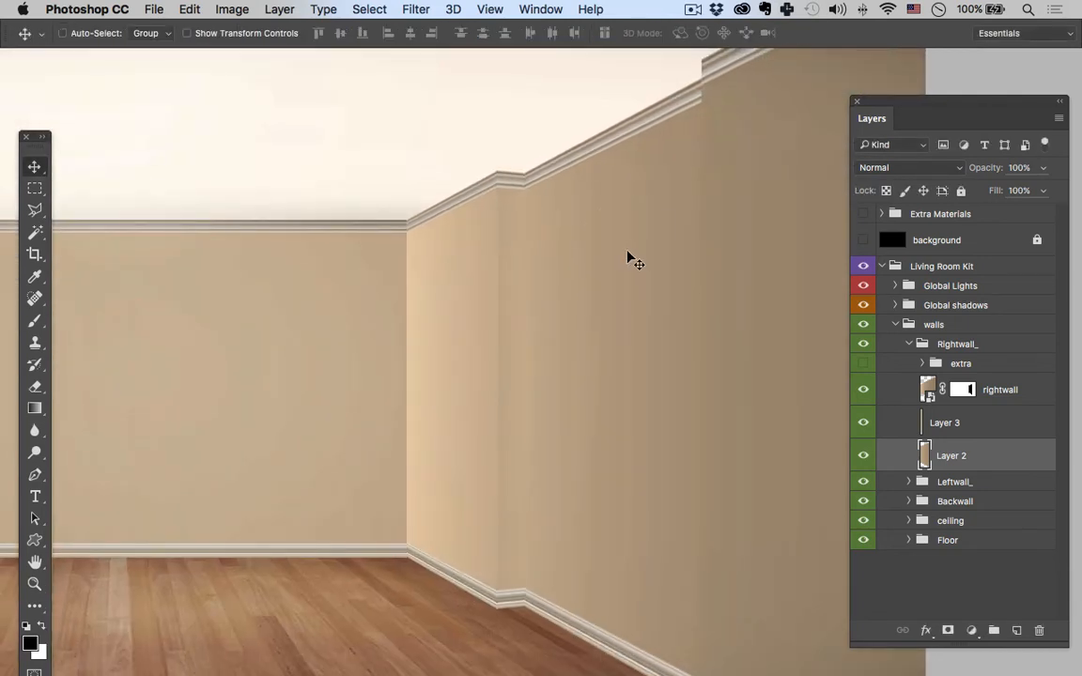
key("b")
key("v")
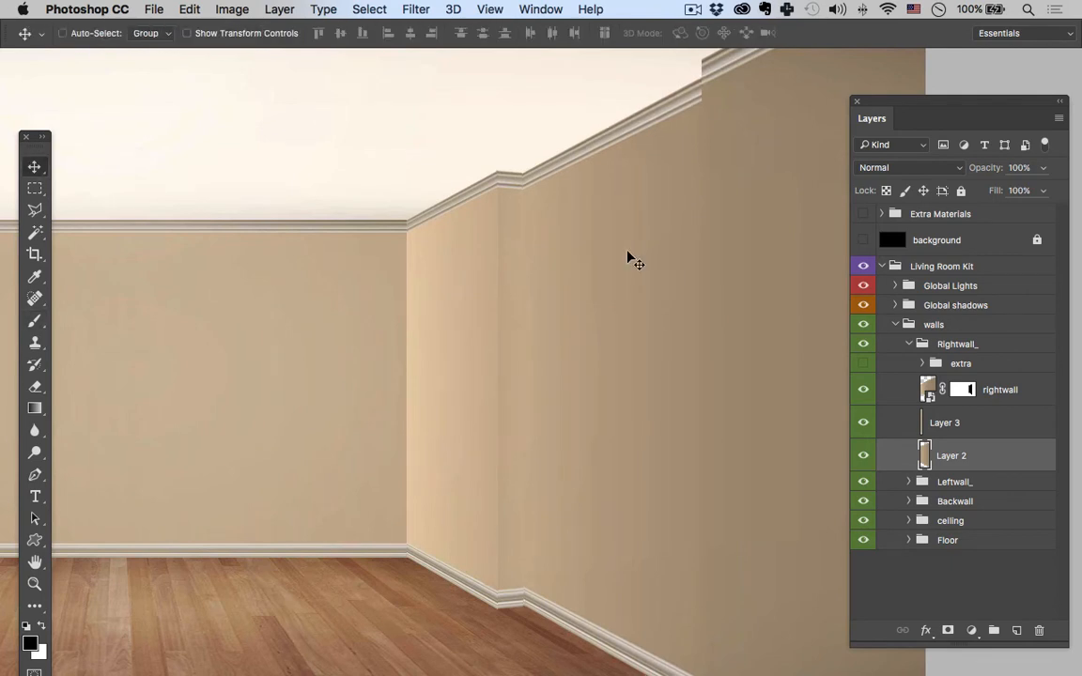
key("z")
left_click(616, 460, "alt")
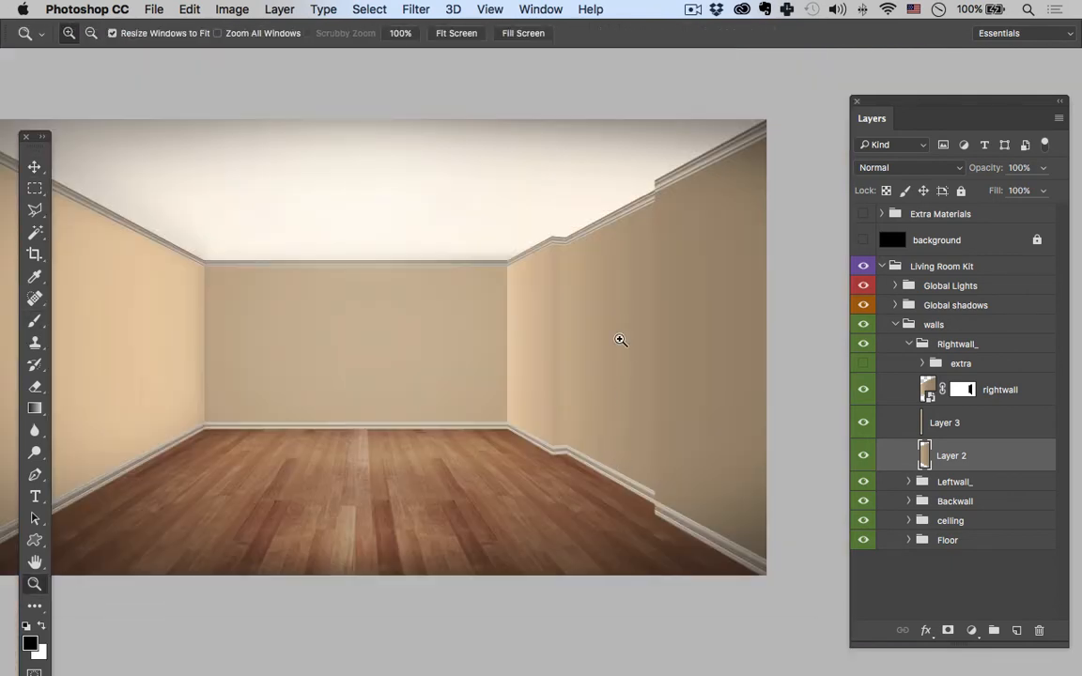
left_click(926, 424)
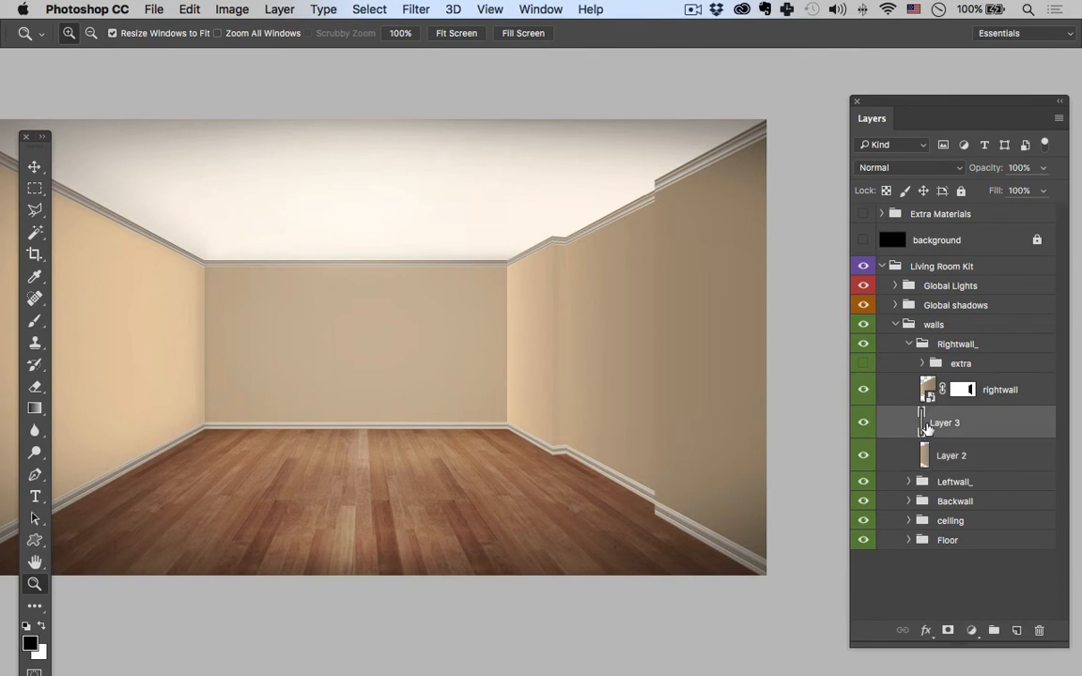
left_click(862, 426)
left_click(861, 426)
left_click(865, 458)
left_click(864, 458)
left_click(924, 458)
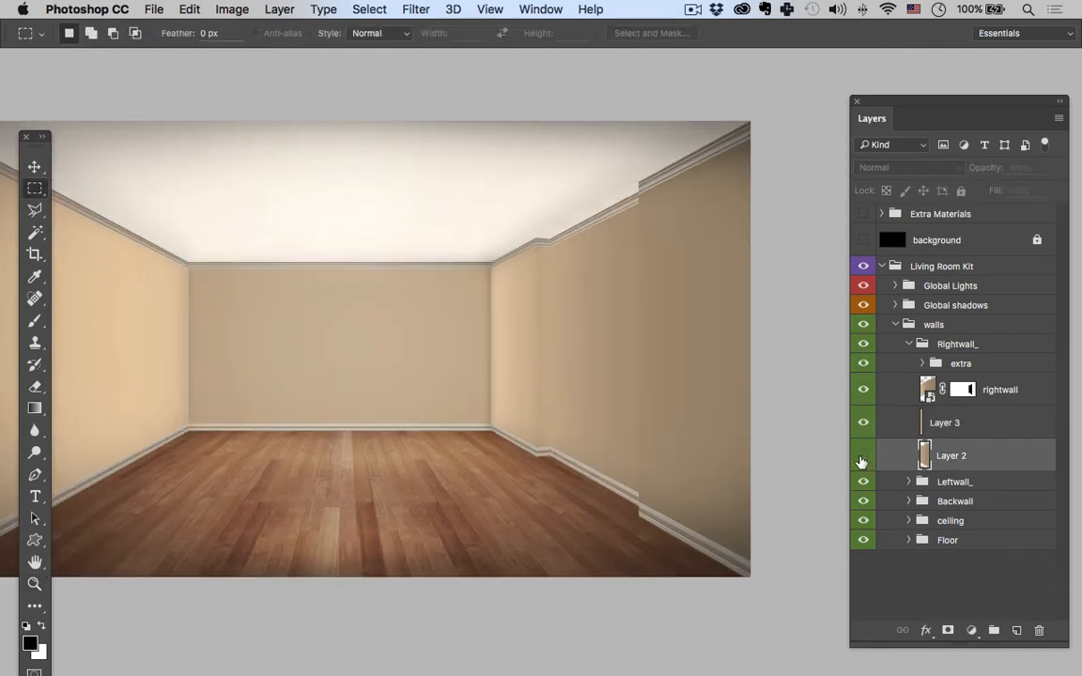
left_click(862, 458)
left_click(863, 458)
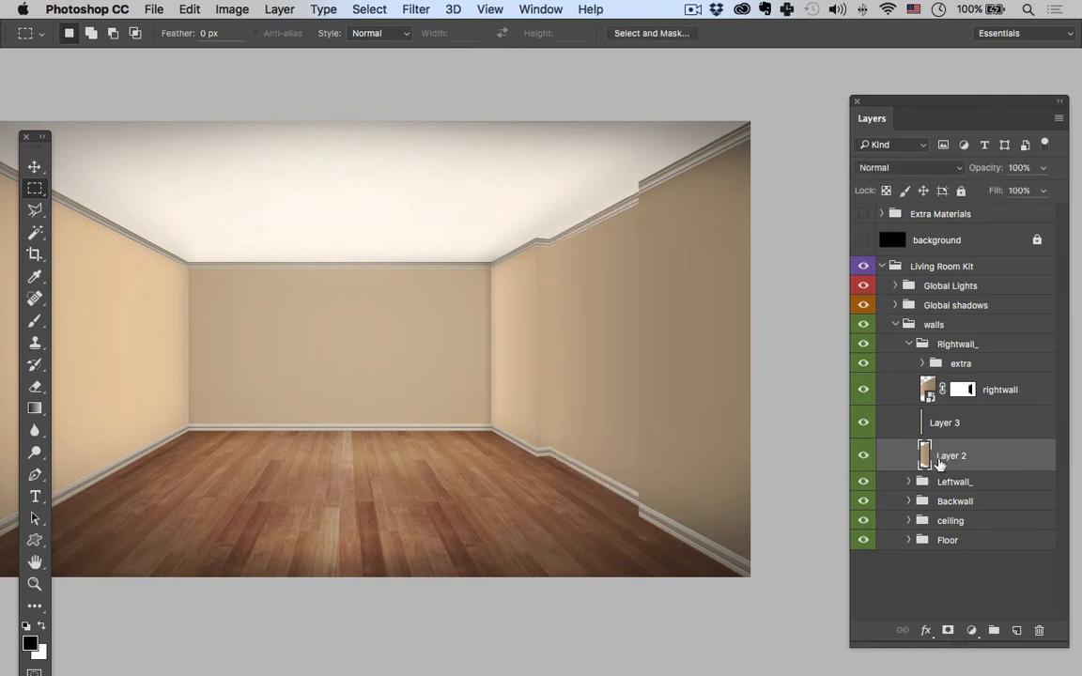
left_click(863, 458)
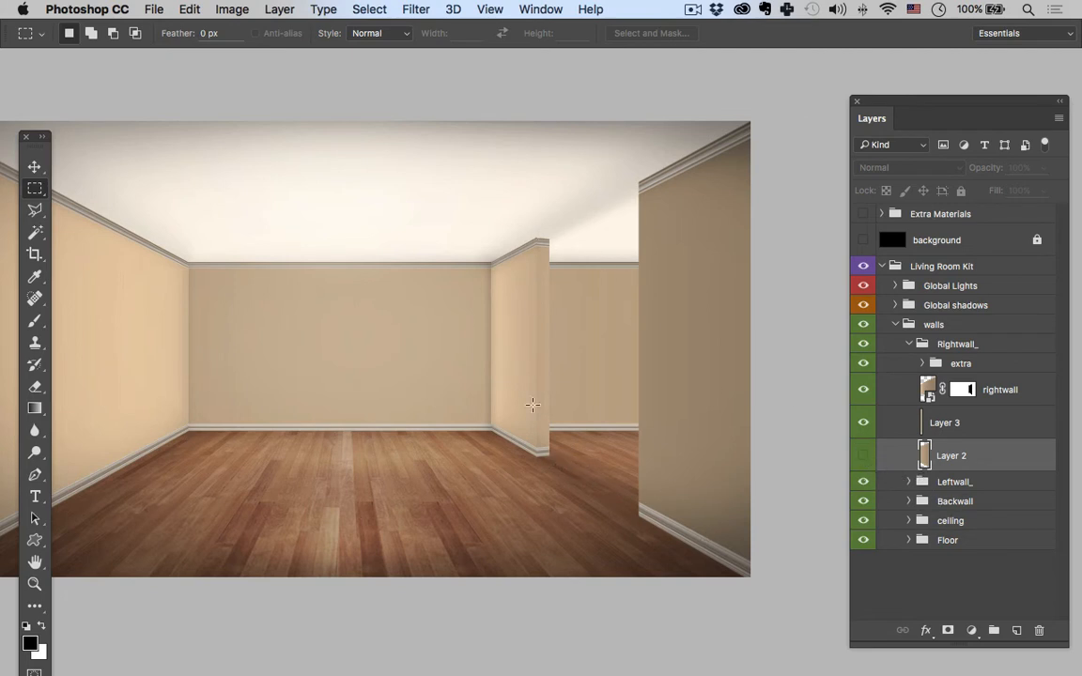
left_click(864, 456)
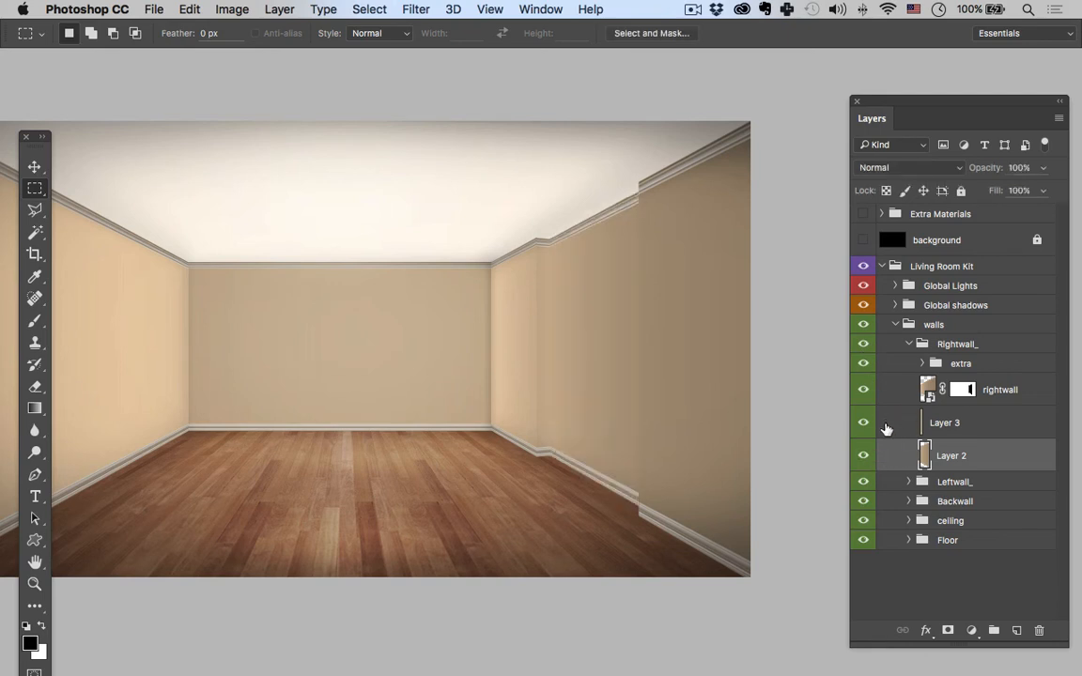
- Move Layer 3 and Layer 2 together above the rightwall layer inside the Rightwall_ group
left_click(893, 424)
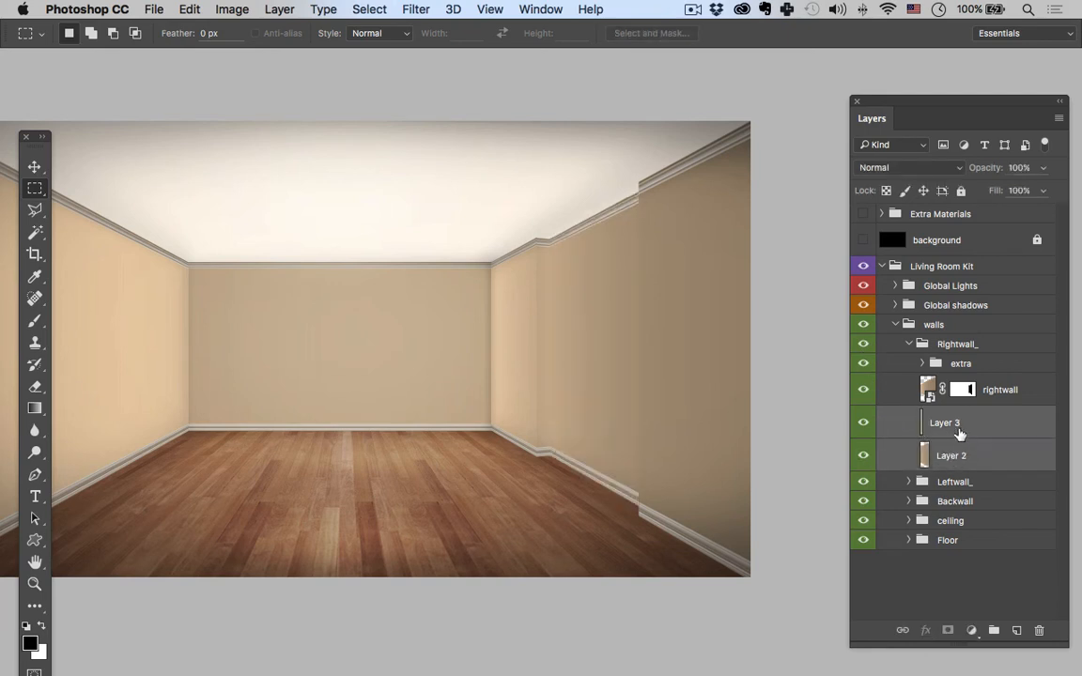
left_click(954, 457)
left_click(940, 428, "shift")
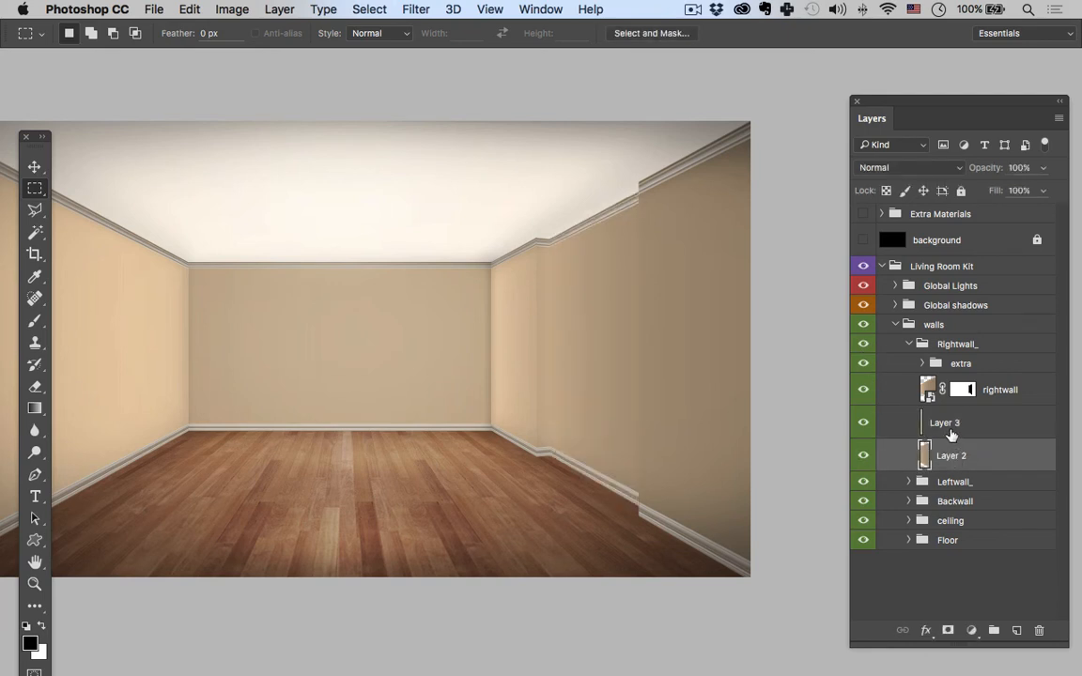
left_click_drag(952, 456, 959, 385)
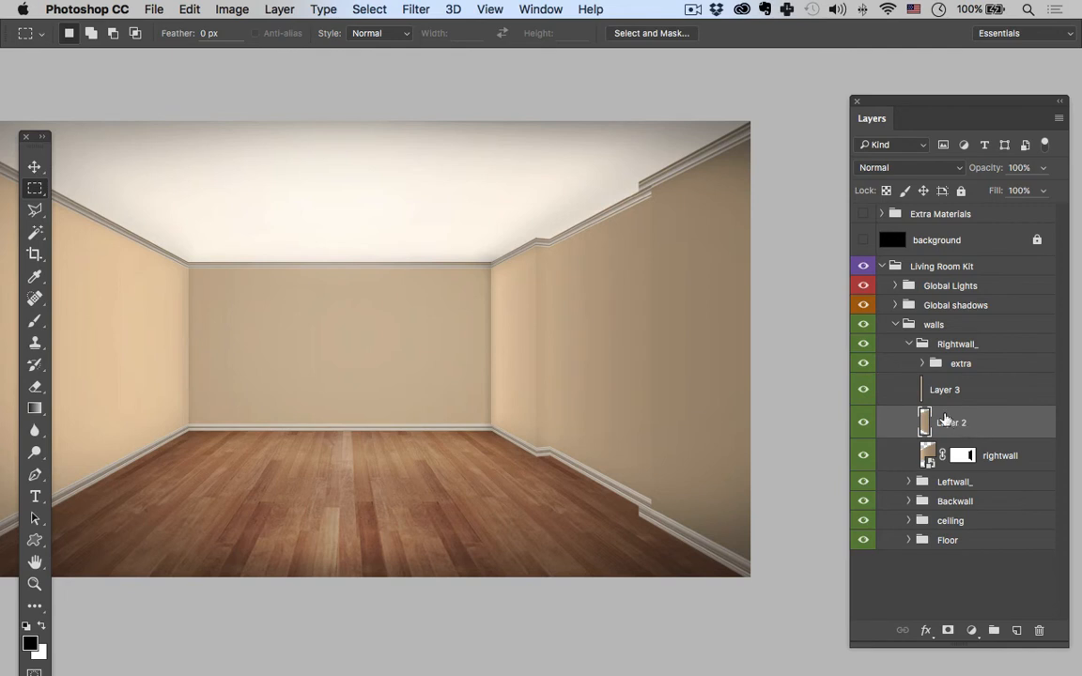
- Move Layer 2 to line up with the right wall's mouldings and scale it to about 101.66% width and 101.79% height
key("v")
mouse_move(707, 490)
left_mouse_down()
mouse_move(672, 502)
mouse_move(697, 497)
mouse_move(676, 508)
mouse_move(691, 505)
left_mouse_up()
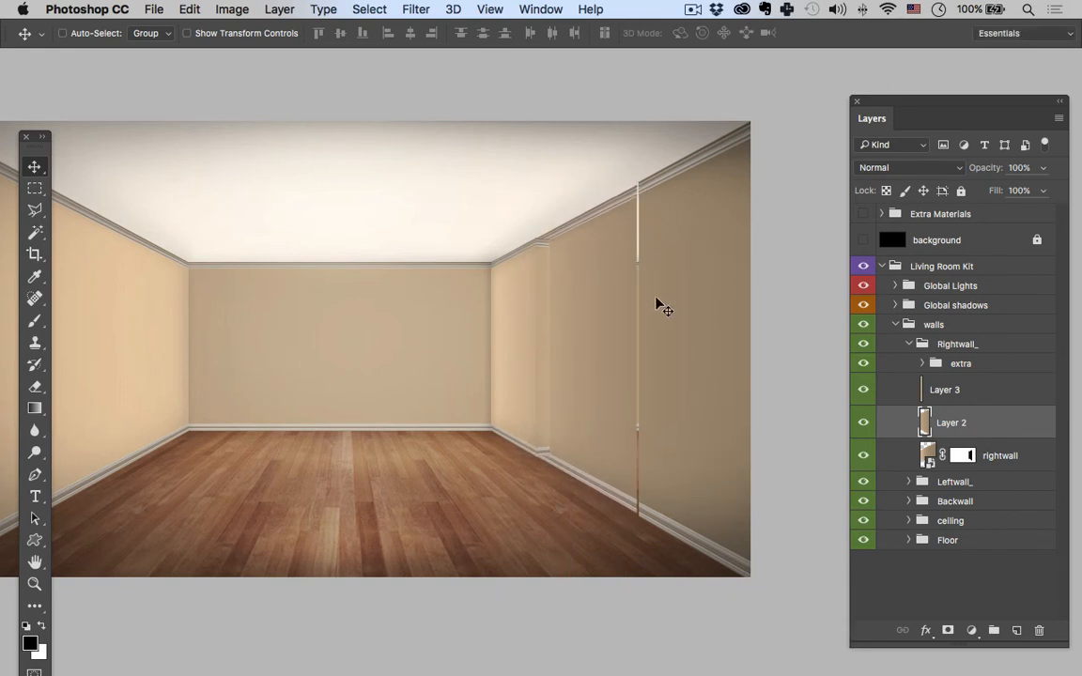
key("super+t")
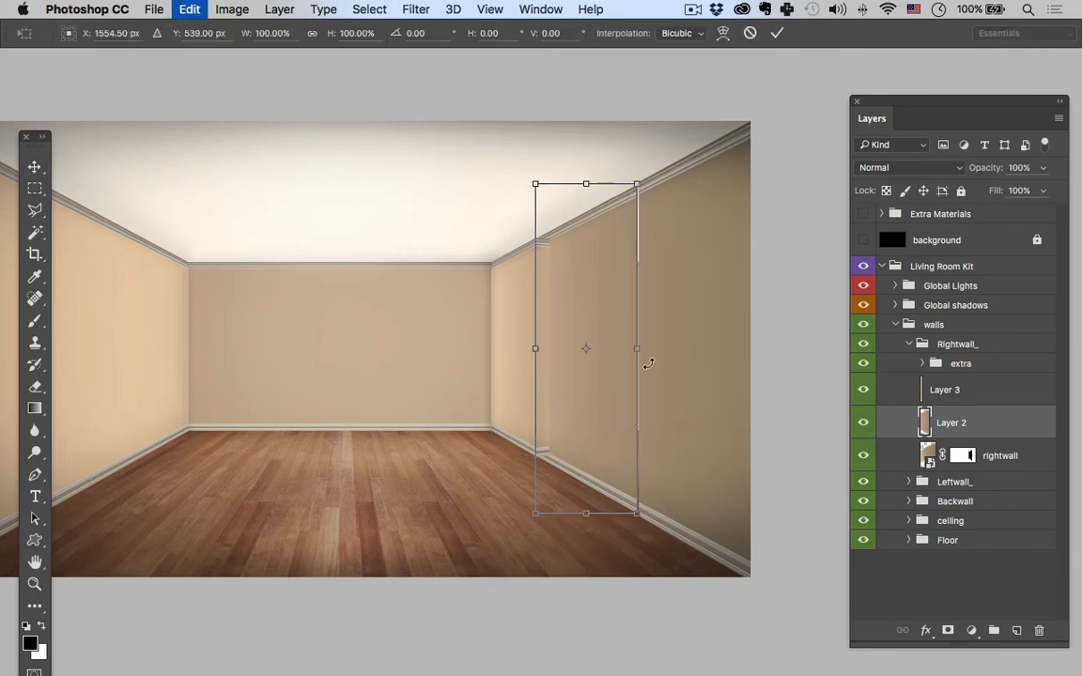
left_click_drag(637, 182, 642, 178)
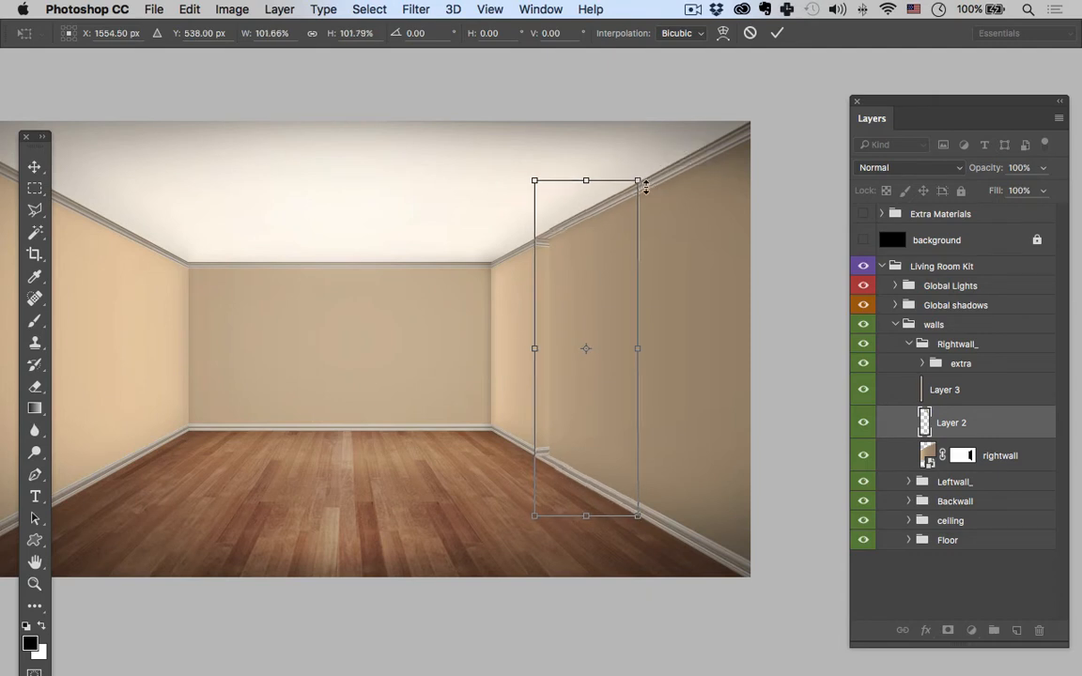
key("Return")
- Shift Layer 2 left to open a gap before the nearest wall section, and place Layer 3 beneath Layer 2
key("v")
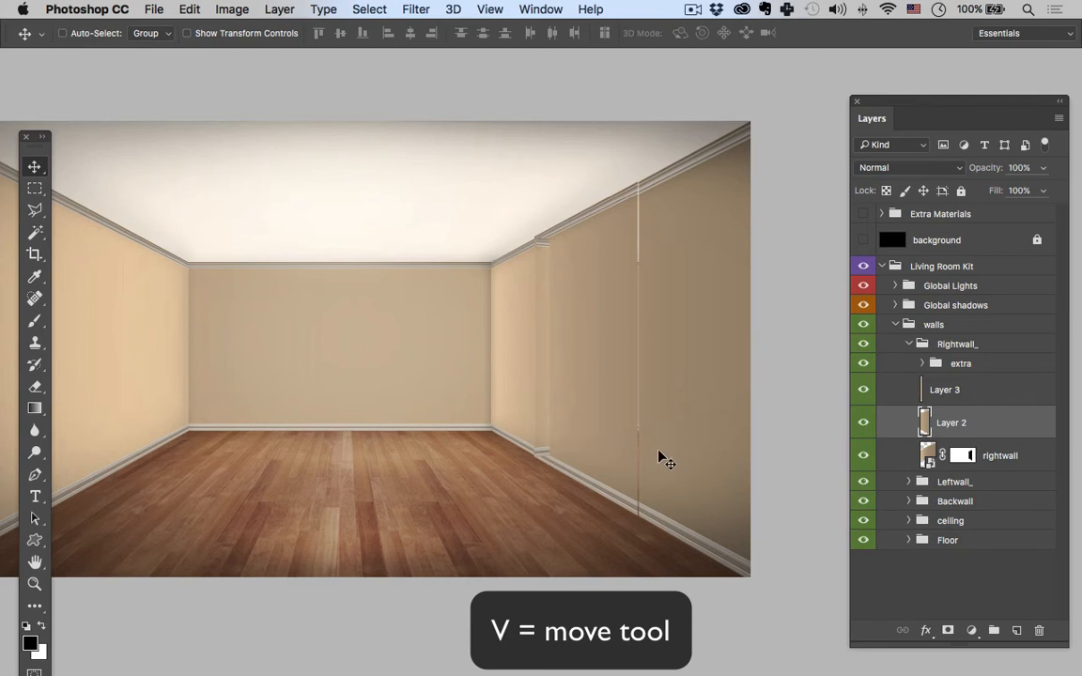
mouse_move(659, 454)
left_mouse_down()
mouse_move(635, 461)
mouse_move(647, 460)
left_mouse_up()
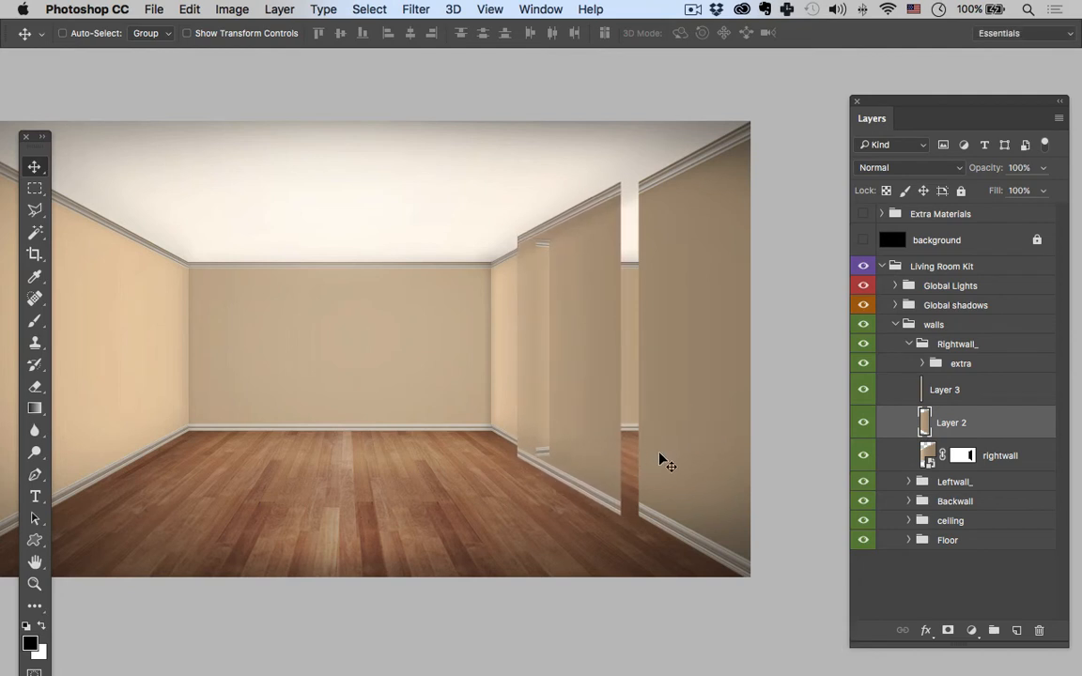
left_click(991, 397)
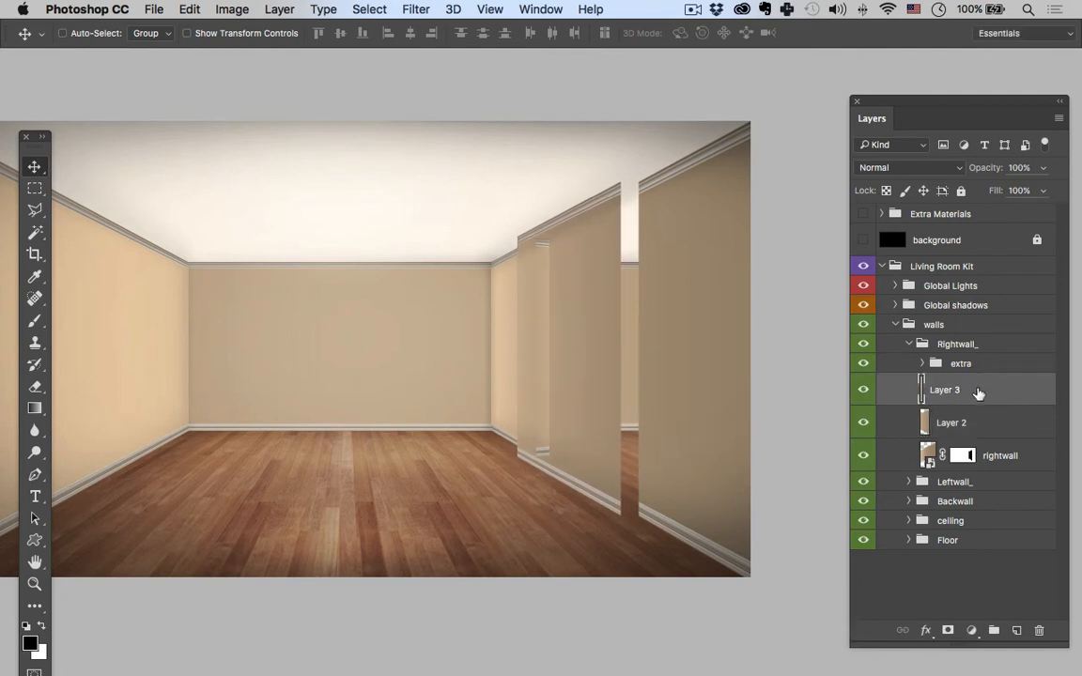
left_click_drag(979, 392, 986, 434)
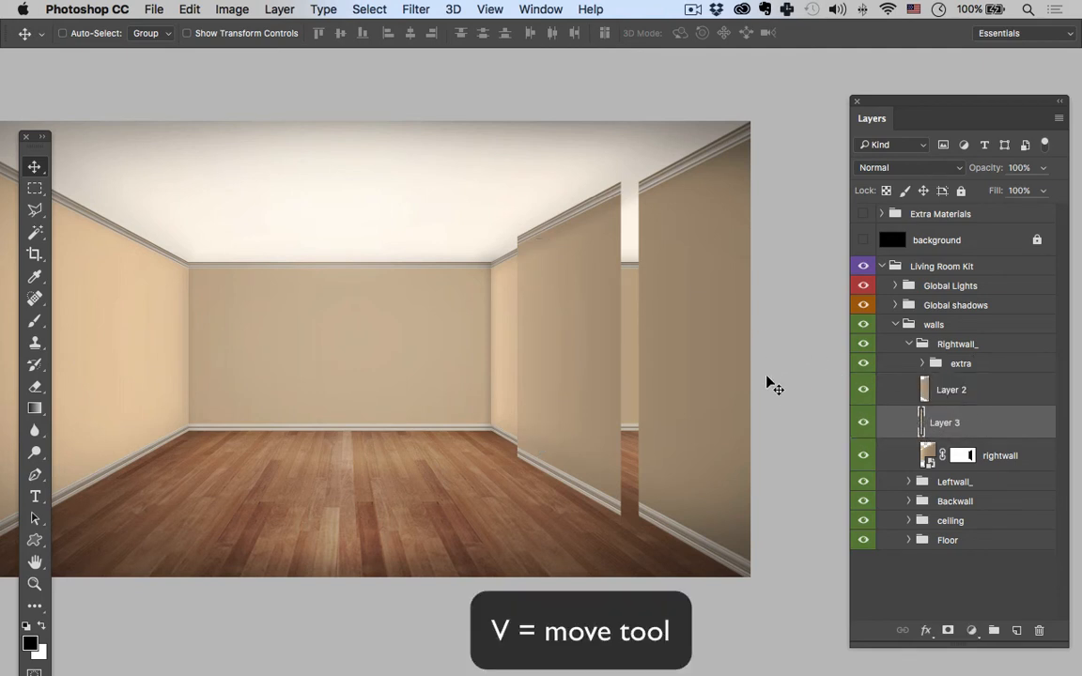
- Move Layer 3 into the gap beside Layer 2 and scale it to about 153% from a pivot at its lower-left corner
left_click_drag(728, 472, 760, 533)
key("super+t")
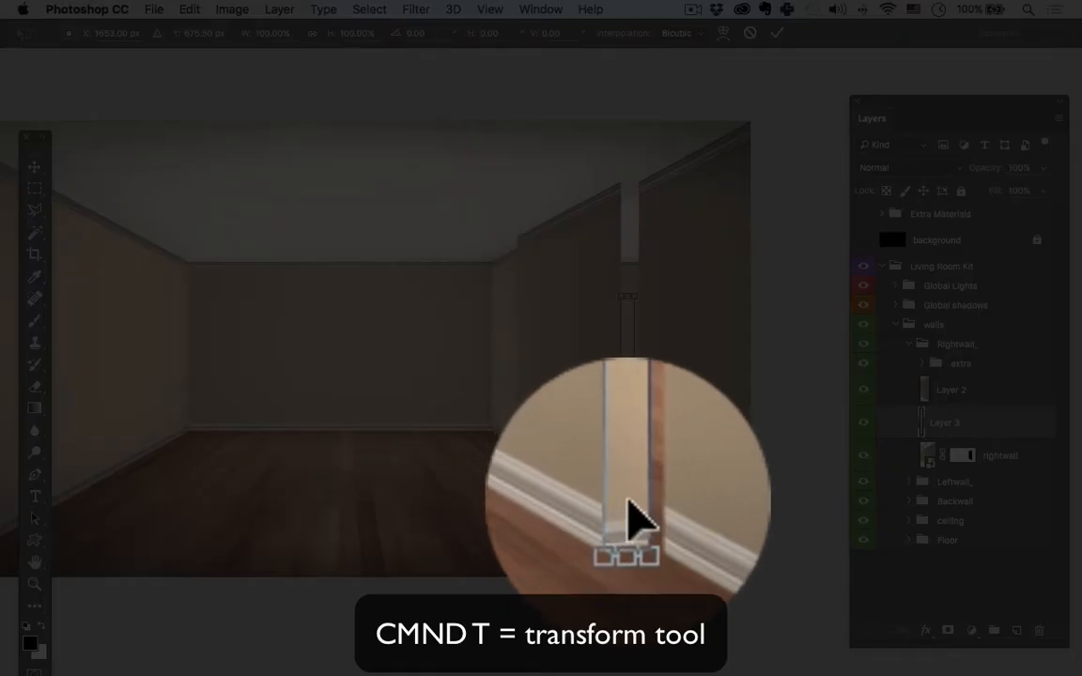
left_click(627, 501, "alt")
left_click_drag(627, 505, 621, 513)
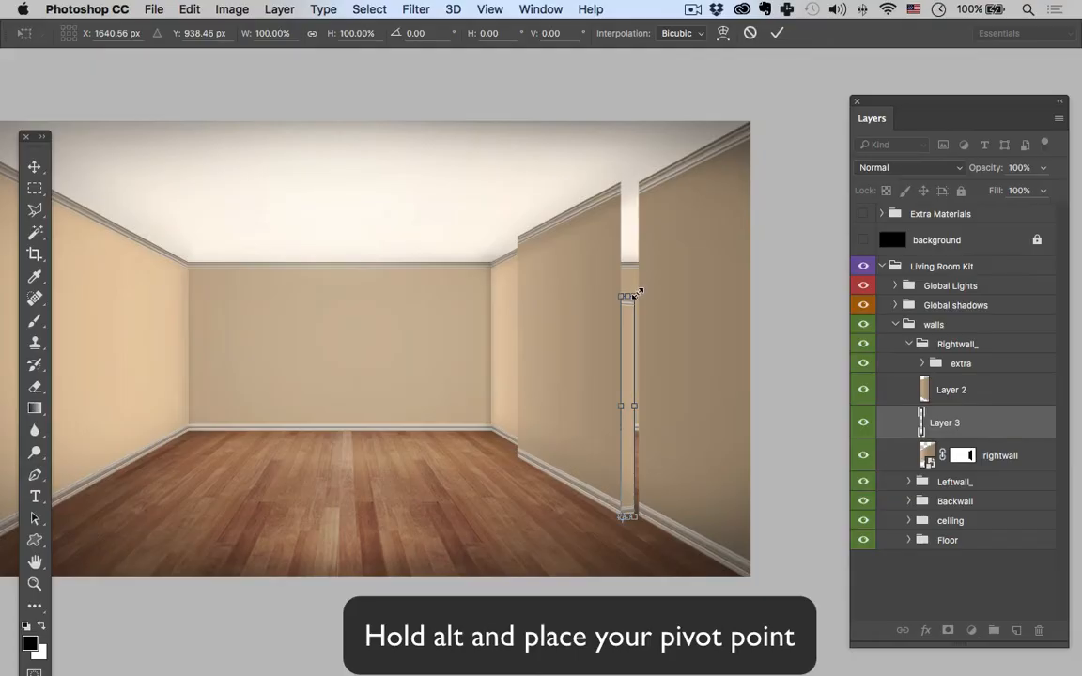
left_click_drag(636, 294, 736, 182)
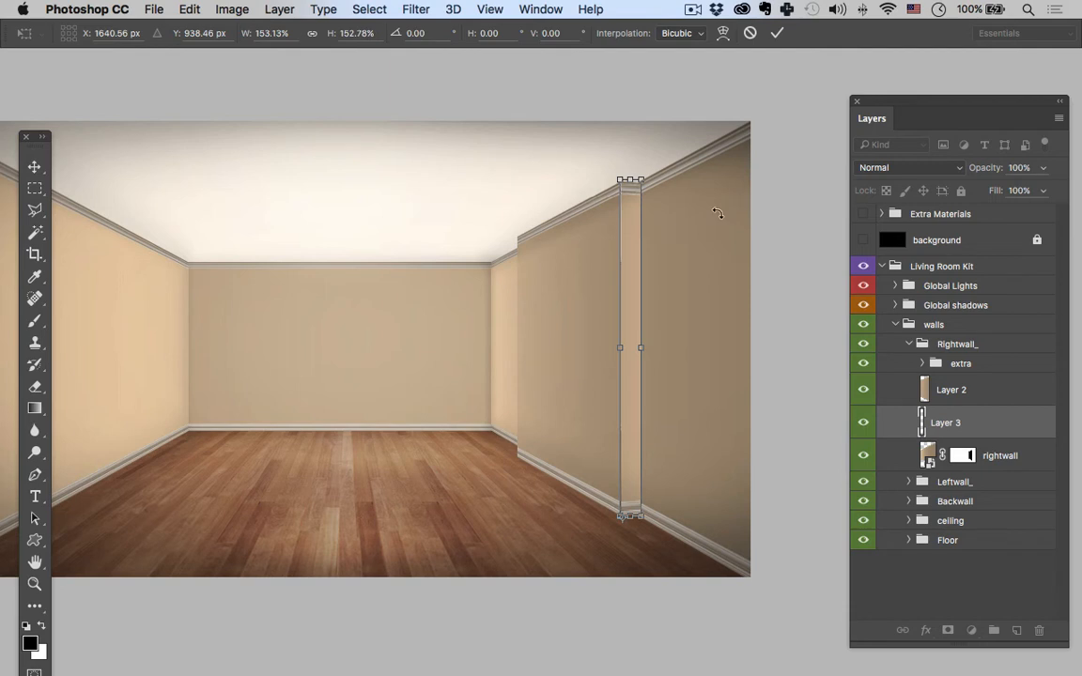
key("Return")
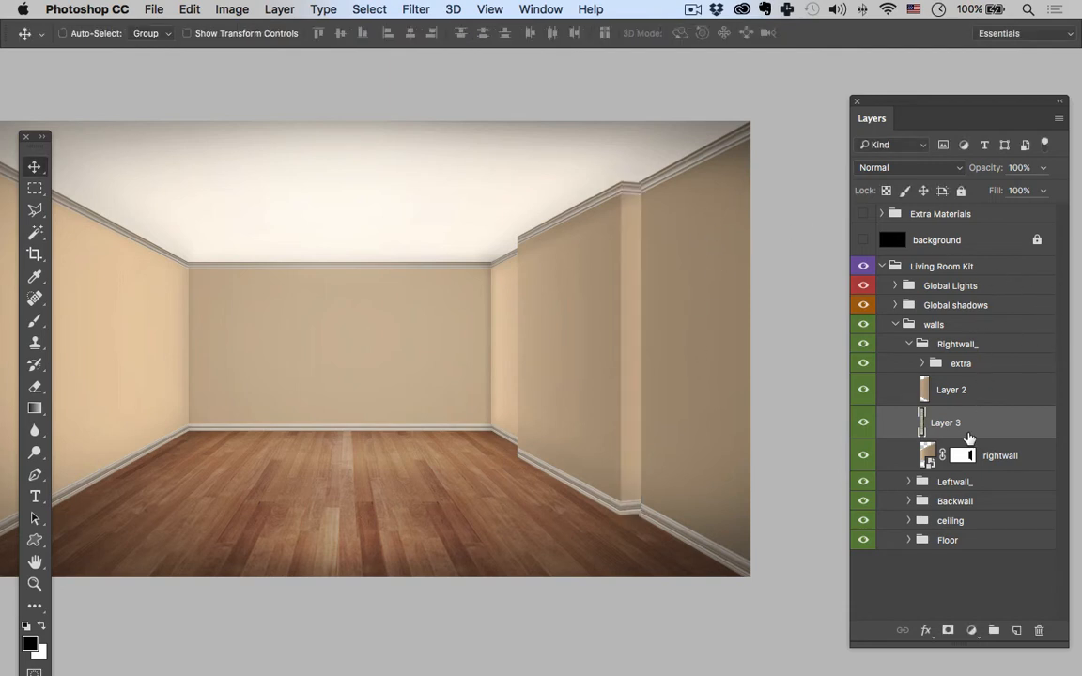
- Place Layer 3 below the rightwall layer and stretch its lower edge down to about 100.63% height
left_click_drag(956, 425, 962, 471)
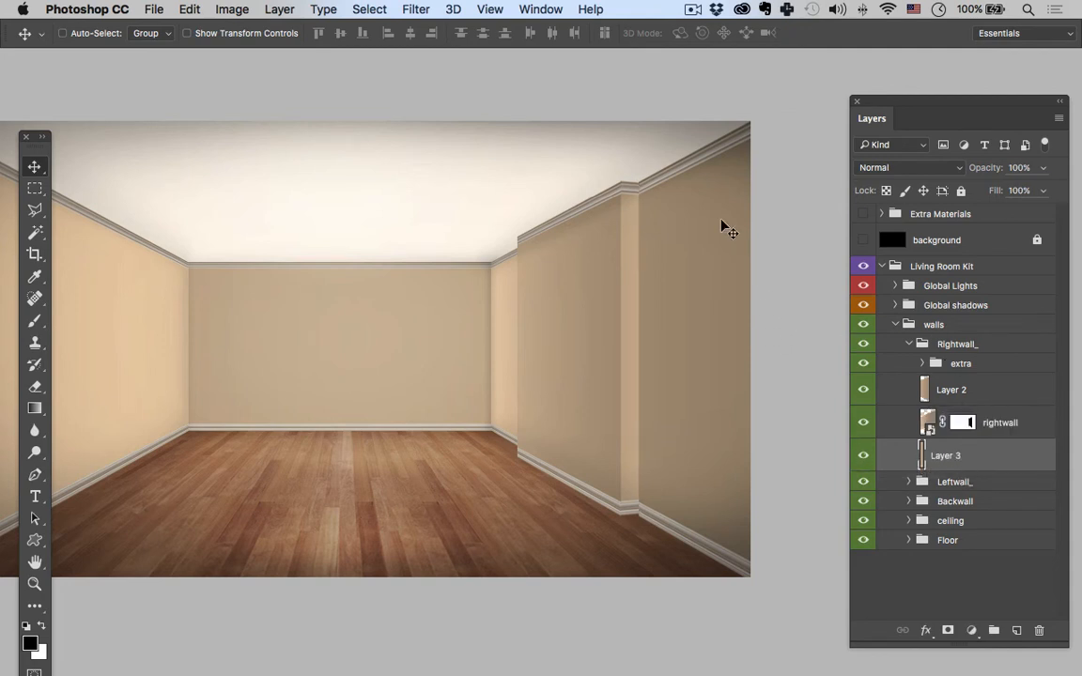
key("super+t")
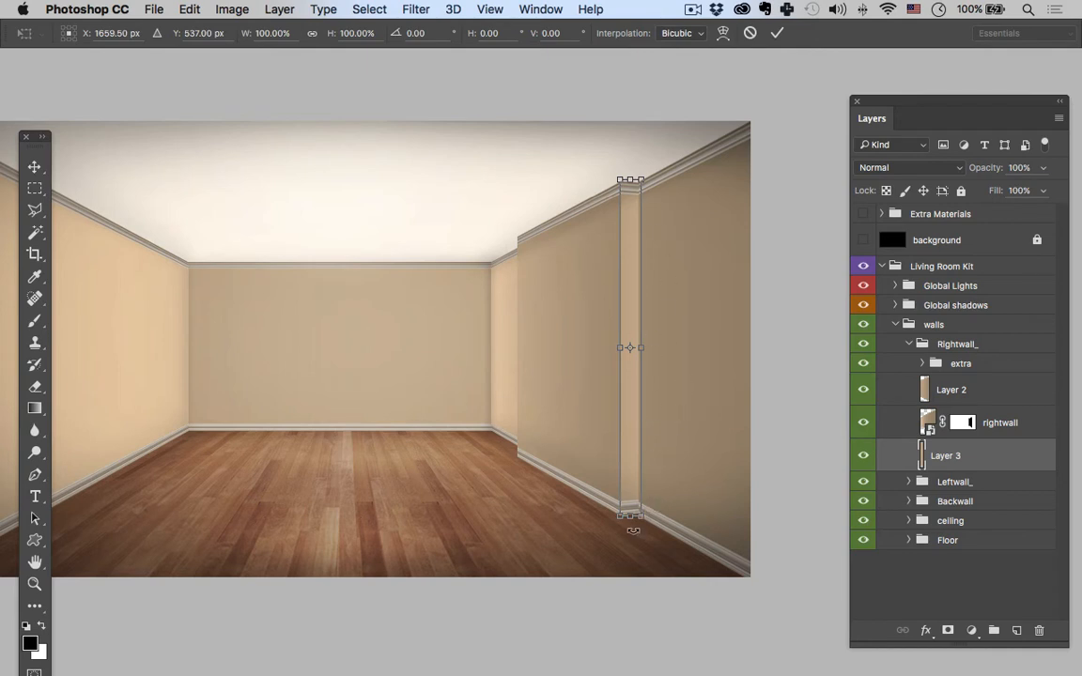
left_click_drag(630, 517, 632, 521)
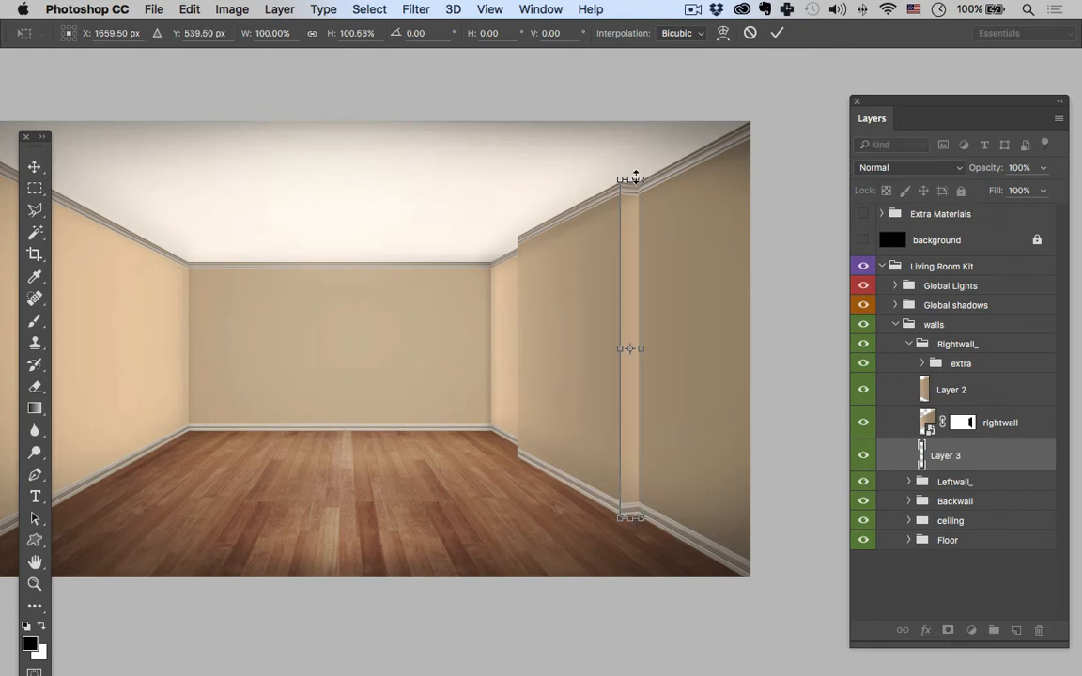
key("Return")
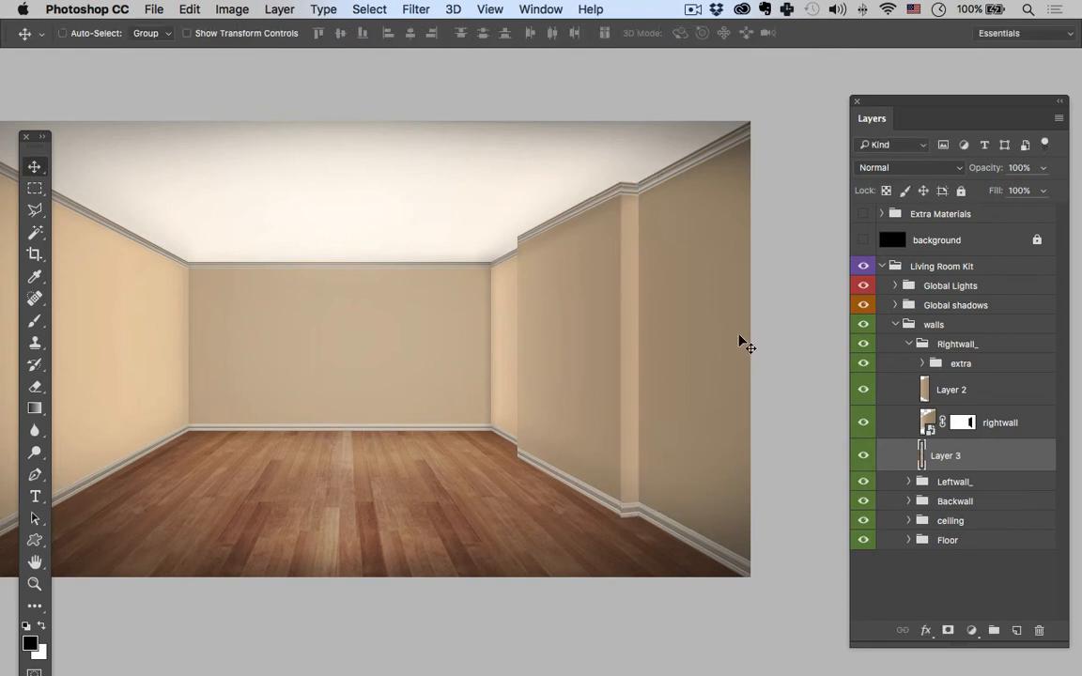
- Stretch Layer 2 to about 100.5% height so its mouldings meet those of the side strip
left_click(864, 390)
left_click(925, 393)
key("super+t")
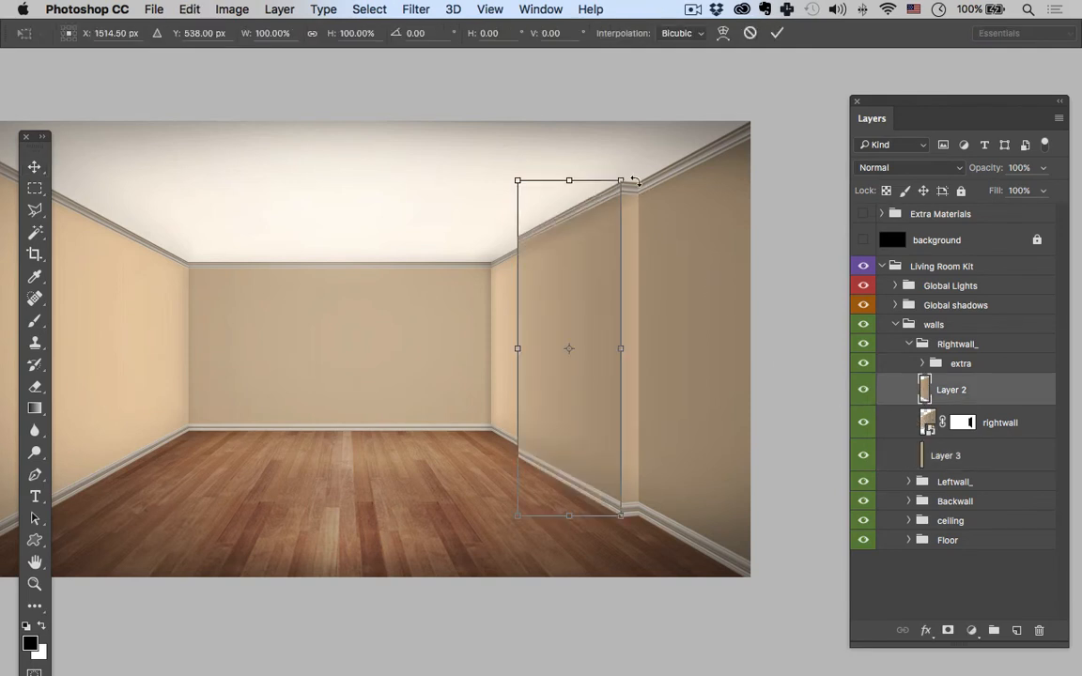
left_click_drag(570, 179, 571, 177)
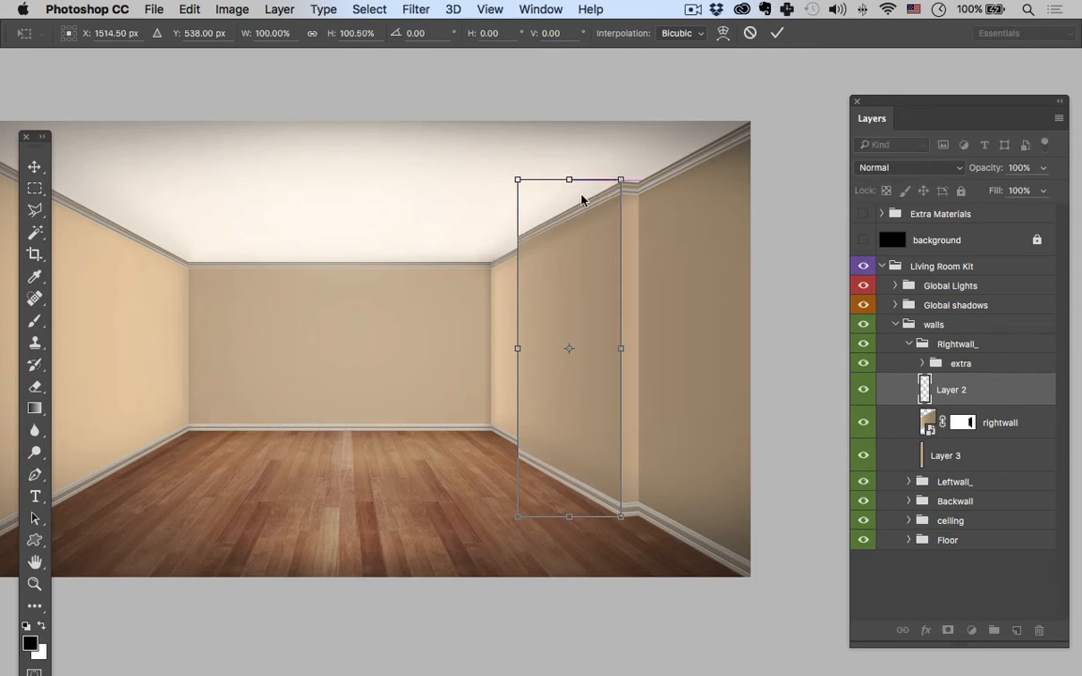
key("Return")
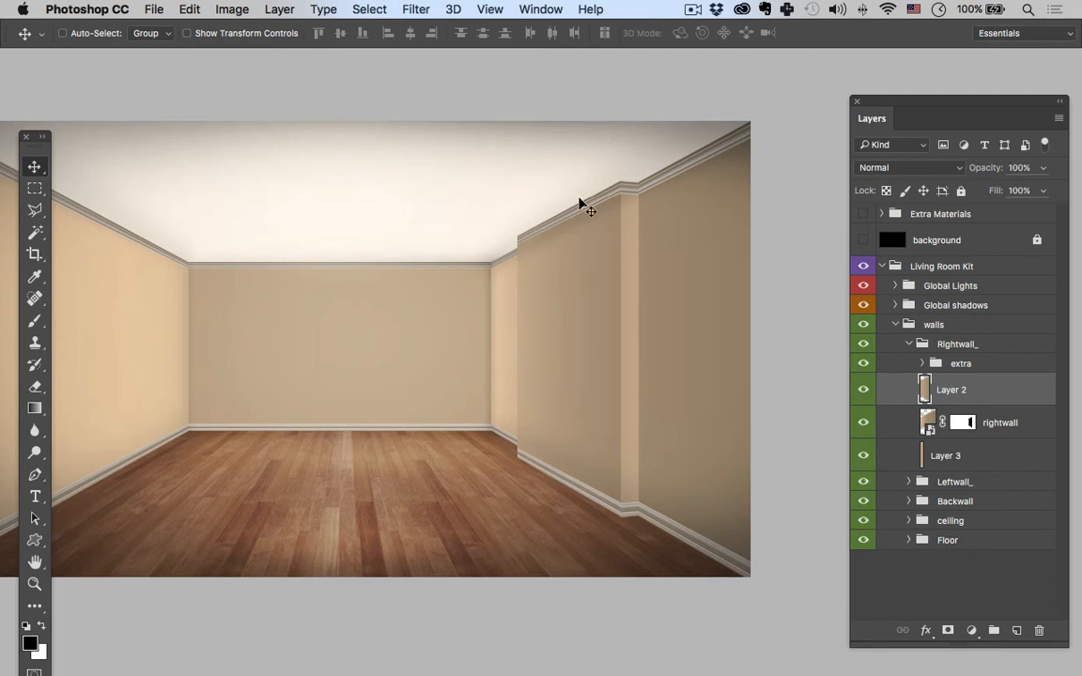
- Apply a Perspective transform to Layer 2, narrowing its far vertical edge symmetrically with a vertical skew of about -4.05°
left_click(864, 390)
left_click(864, 390)
key("super+t")
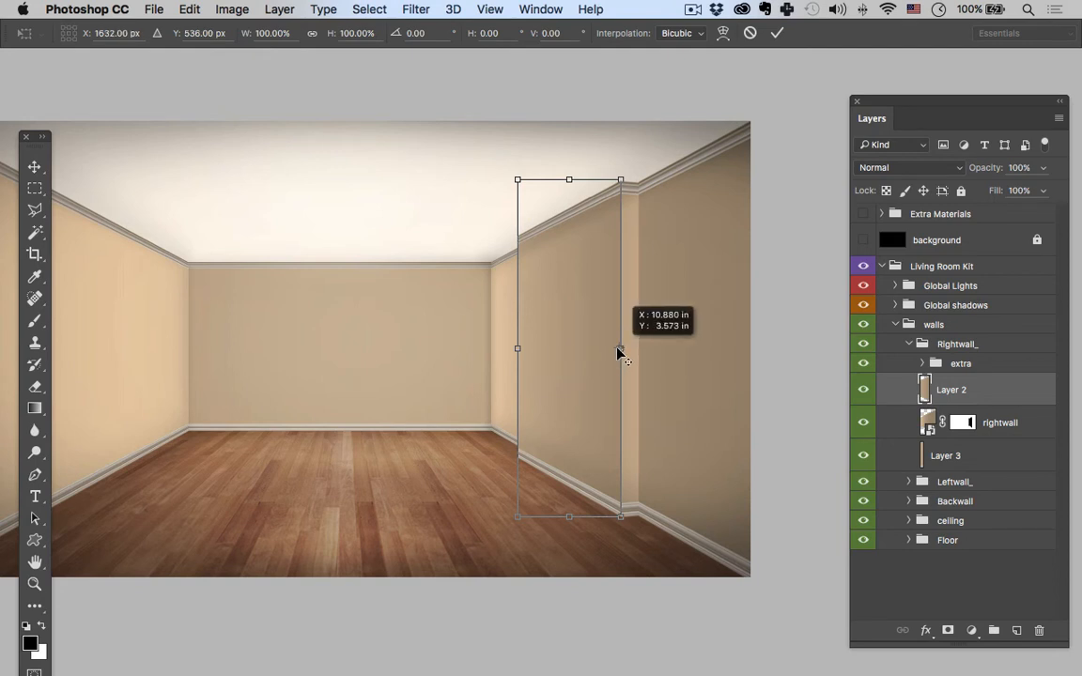
right_click(569, 297)
left_click(606, 384)
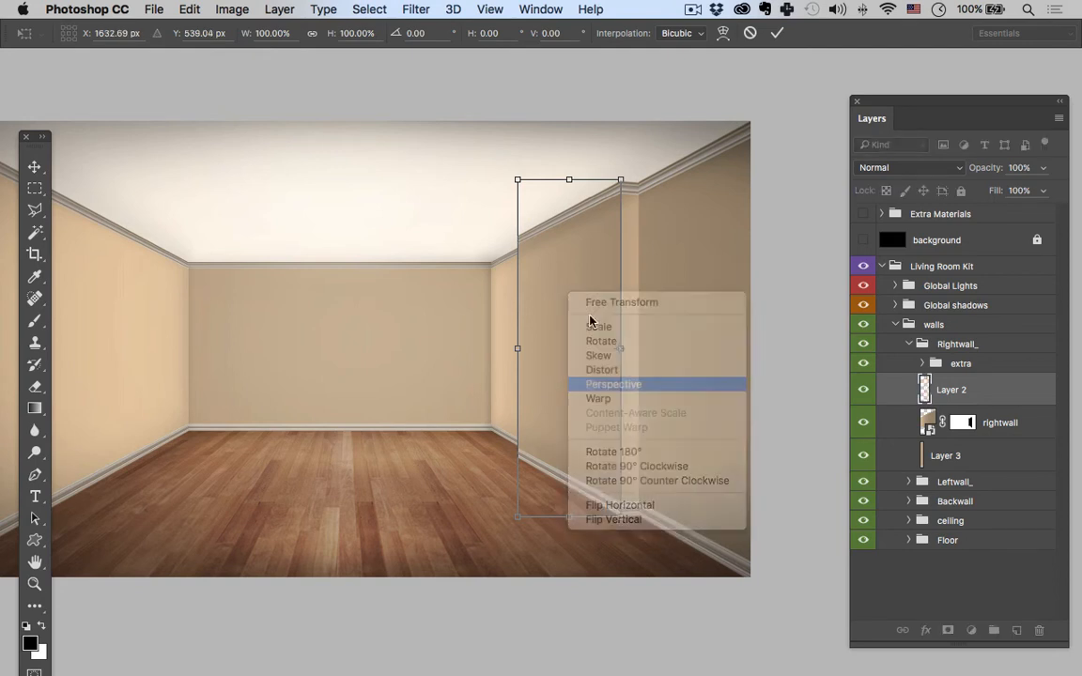
left_click_drag(519, 186, 518, 188)
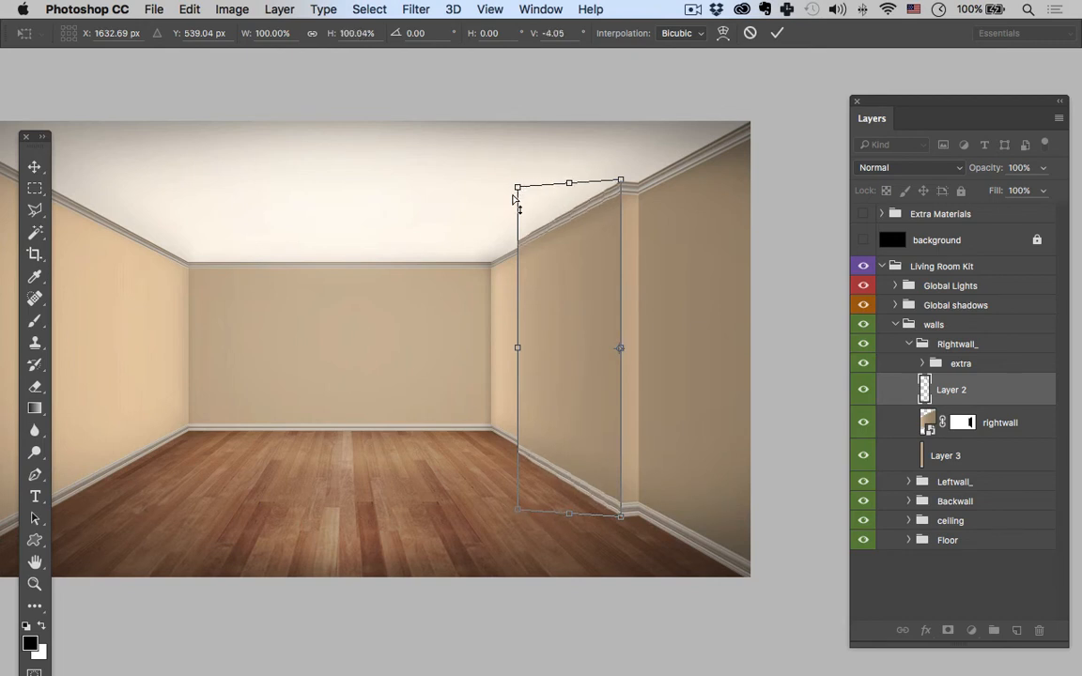
key("Return")
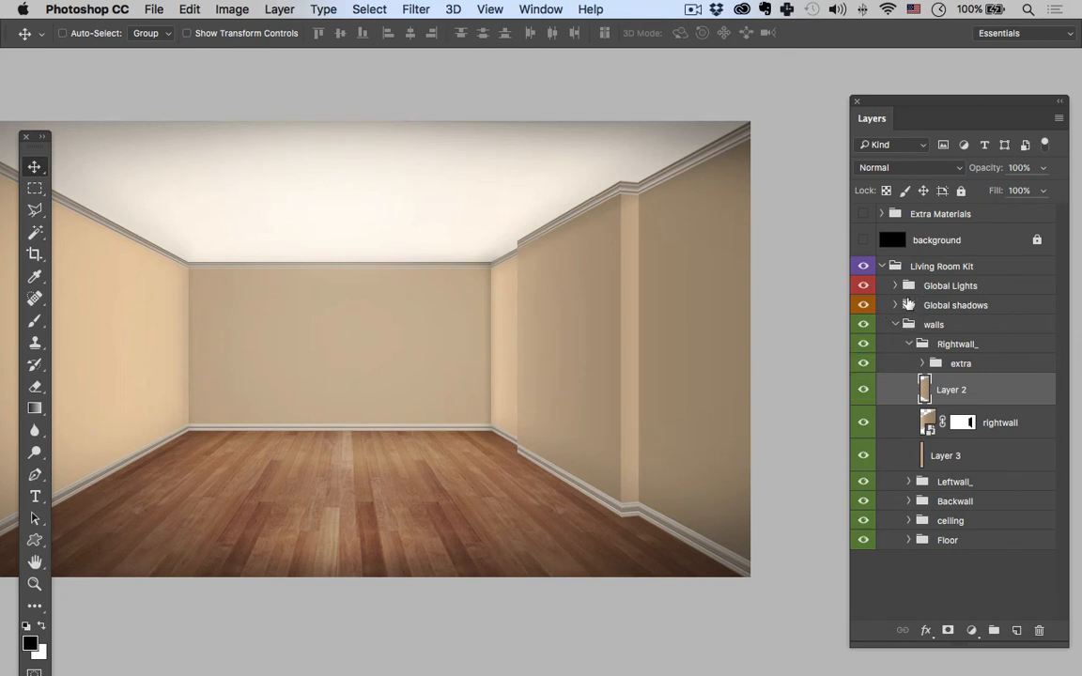
- Toggle the visibility of the rightwall layer and the extra group to examine how the protruding wall pieces are built
left_click(862, 426)
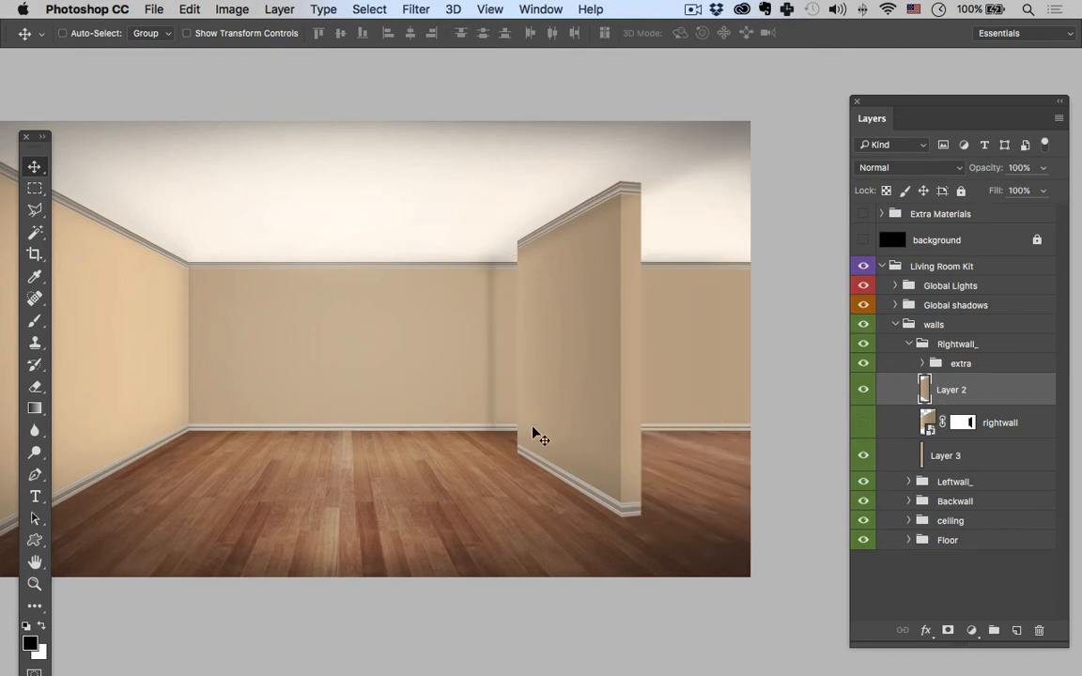
left_click(866, 426)
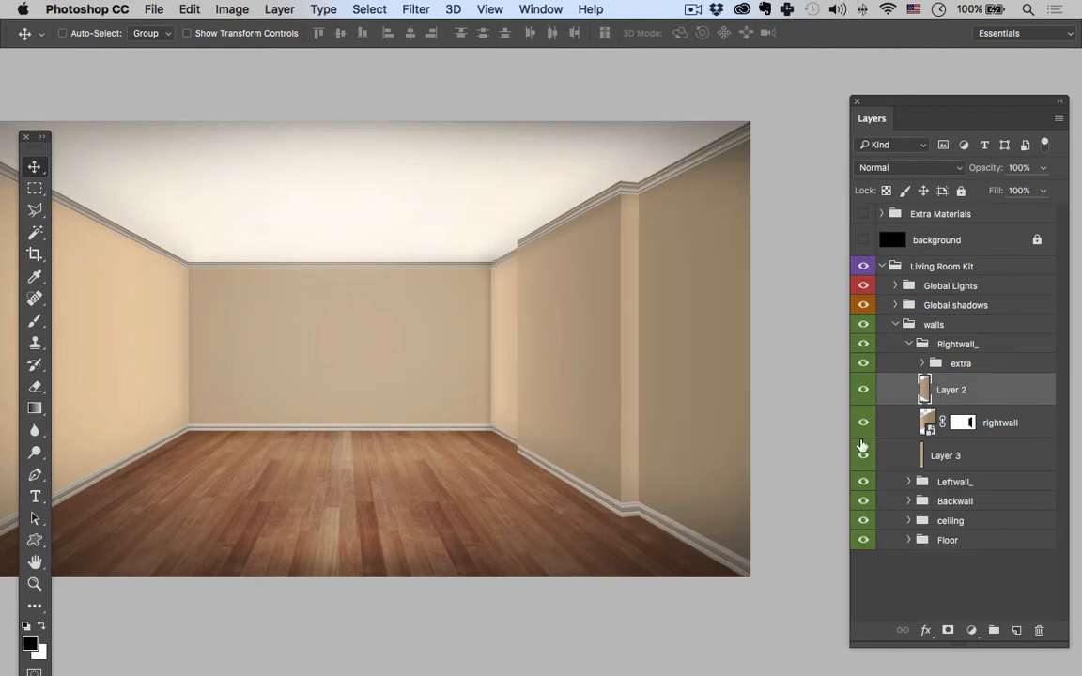
left_click(865, 424)
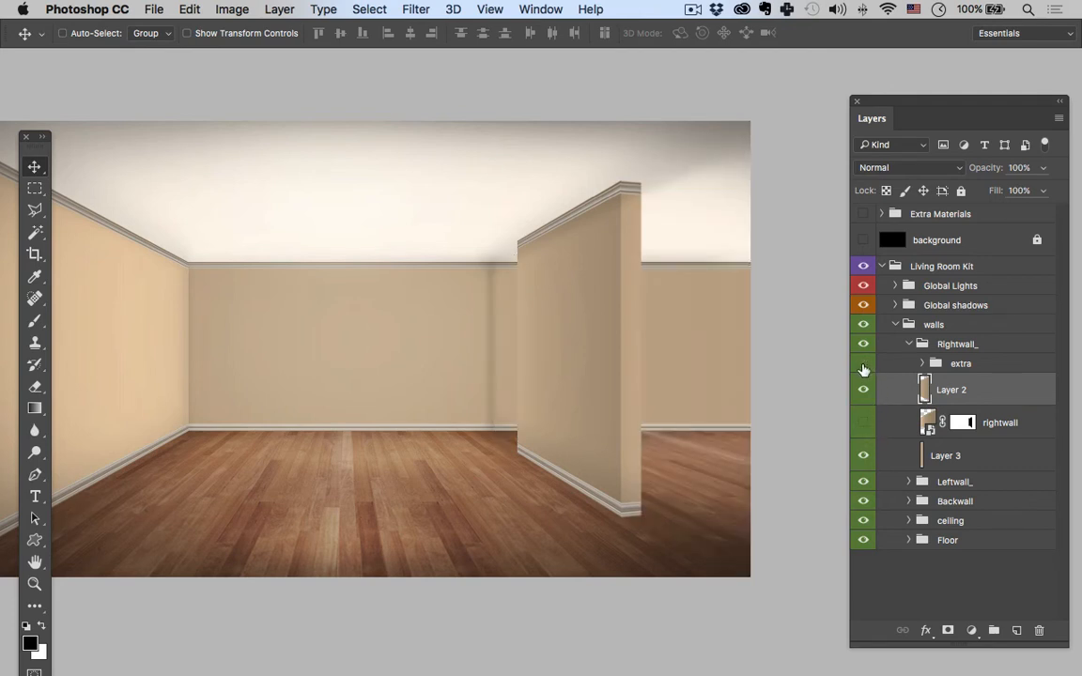
left_click(864, 365)
left_click(864, 368)
left_click(862, 367)
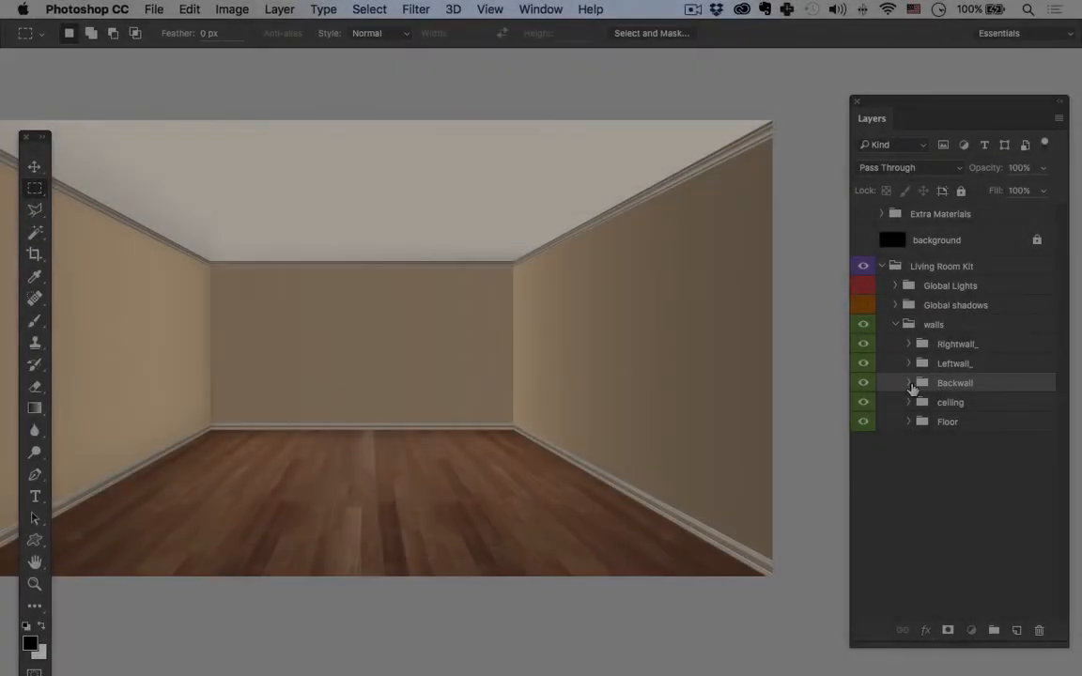
- Select the bgwall layer in the Backwall group and hide the Floor, ceiling and Backwall extra groups
left_click(908, 382)
left_click(937, 434)
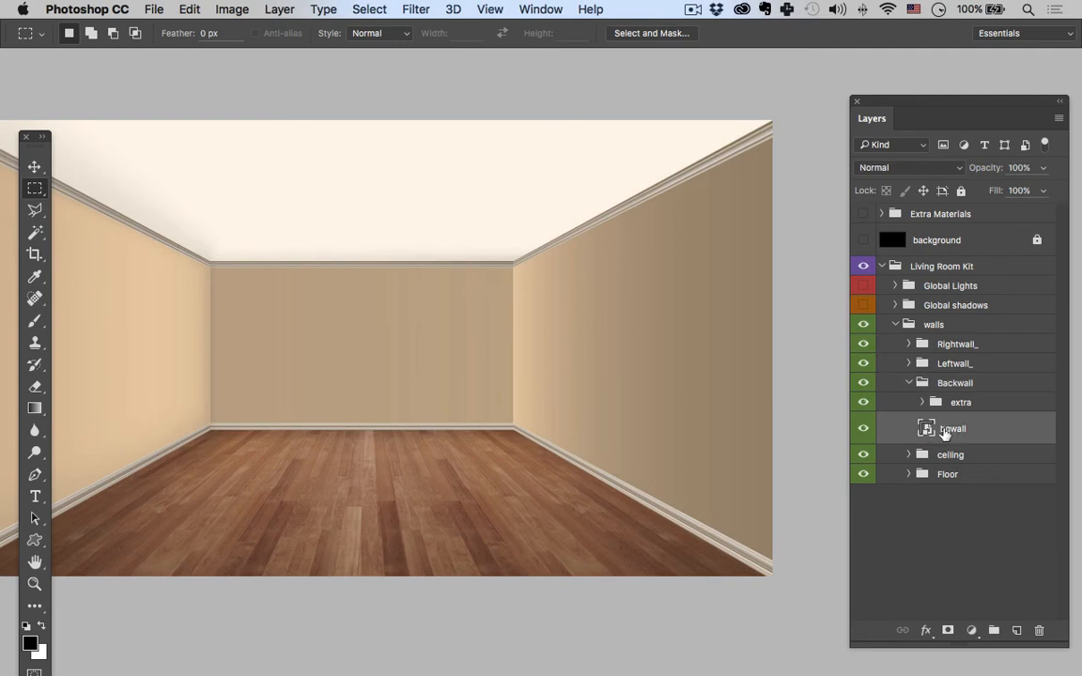
left_click(863, 475)
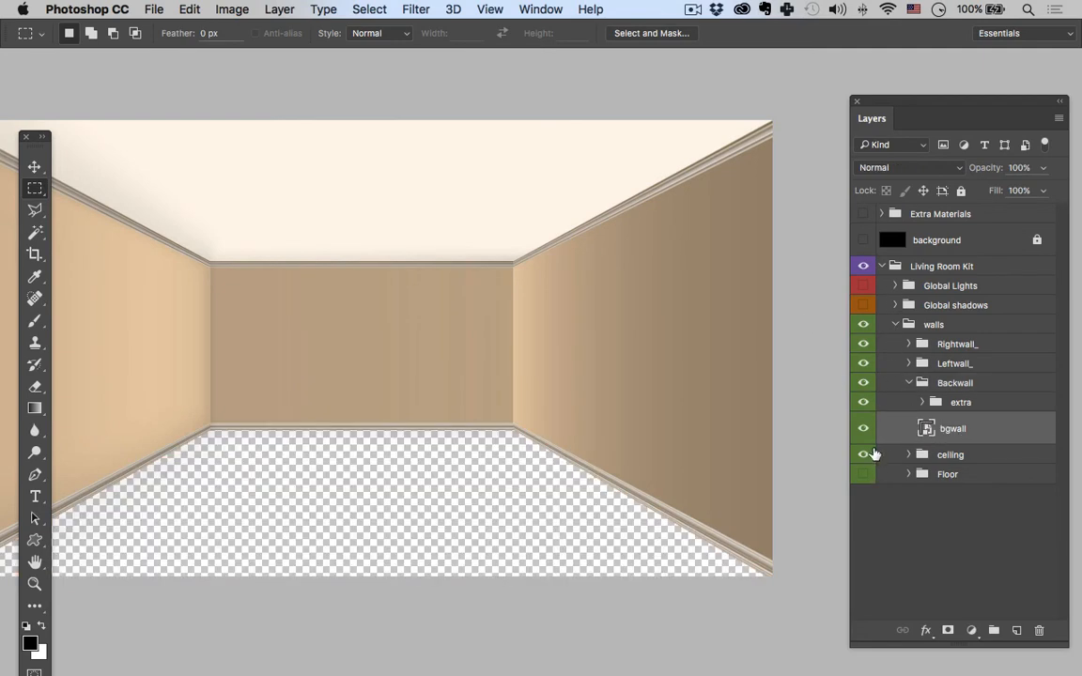
left_click(864, 456)
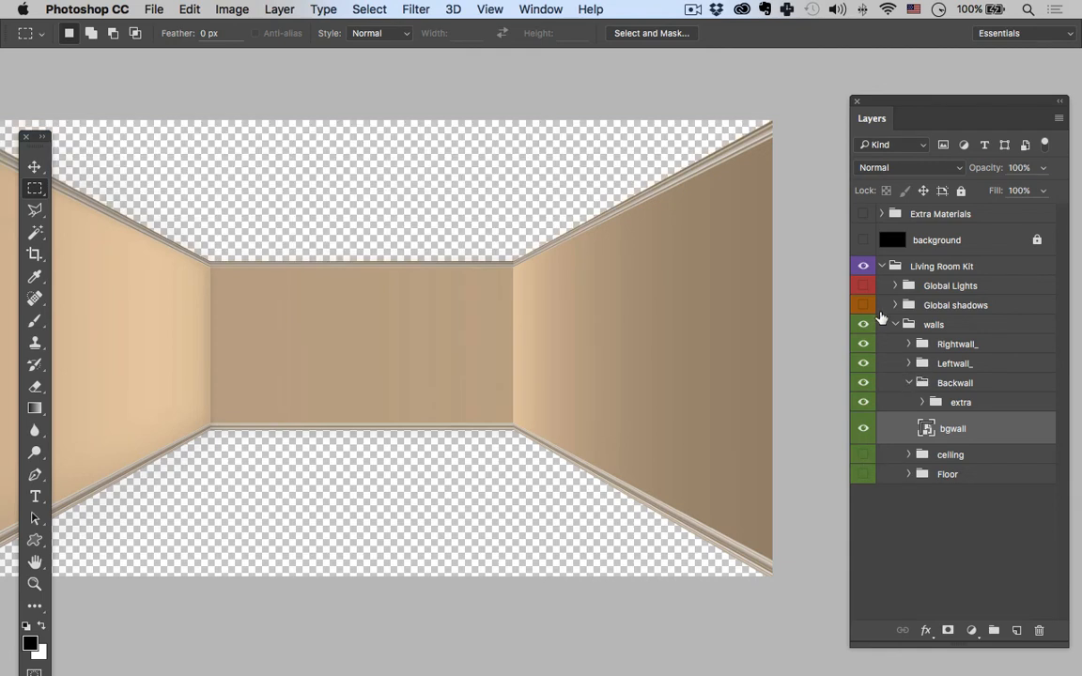
left_click(865, 403)
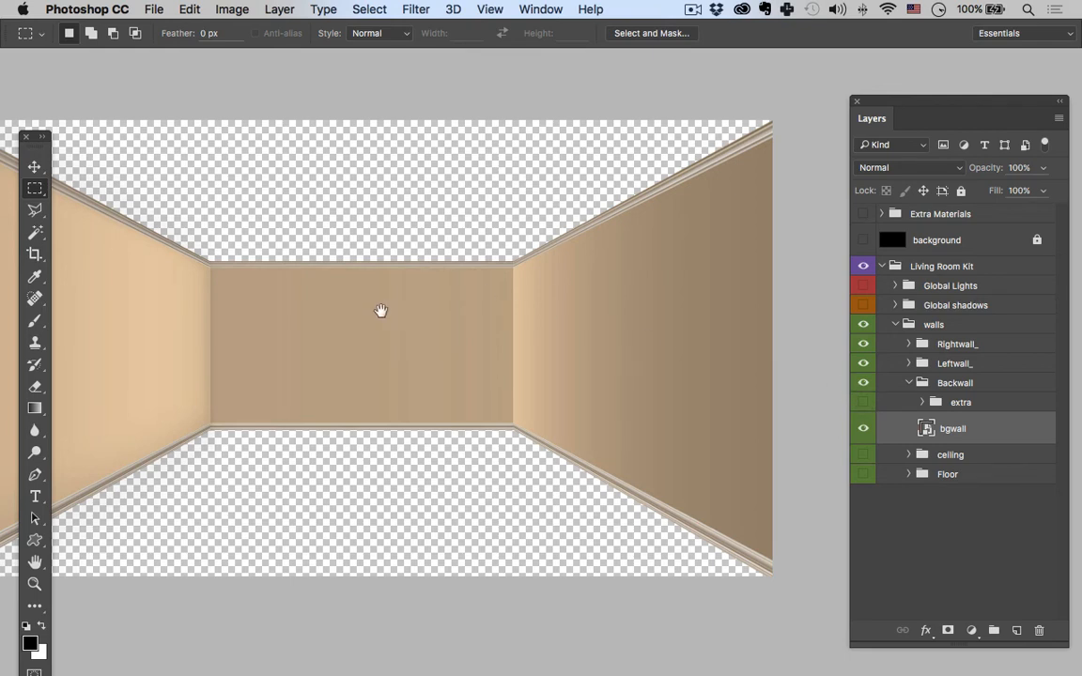
- Marquee-select a full-height rectangle across the middle of the back wall and copy it from bgwall to a new layer
left_click_drag(380, 311, 470, 315)
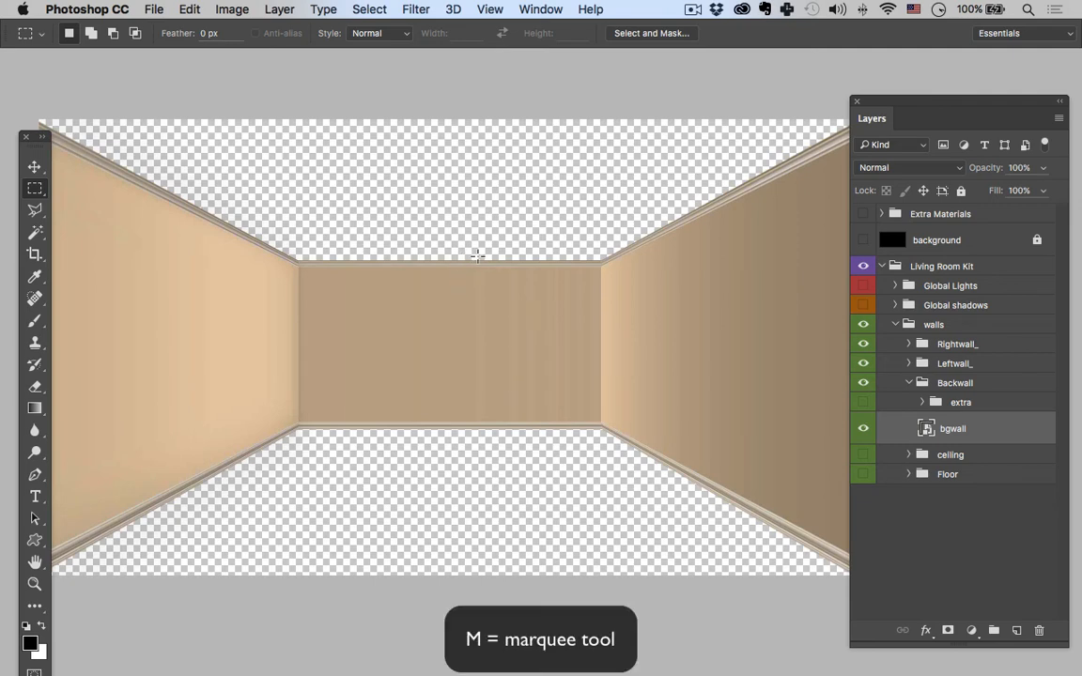
left_click_drag(480, 254, 388, 438)
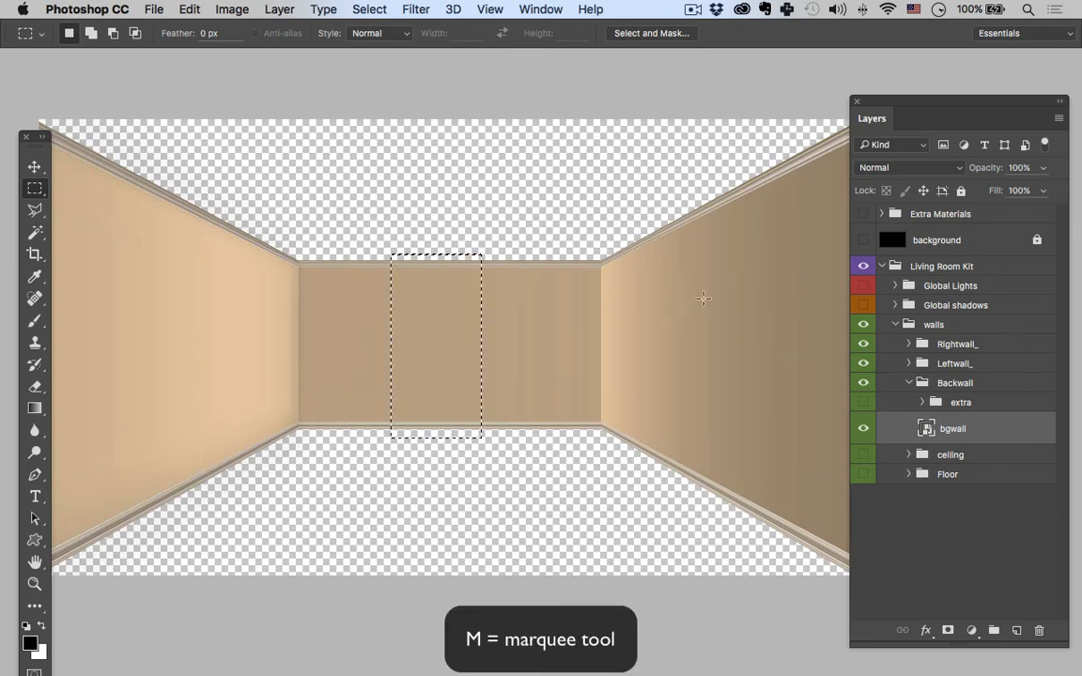
left_click_drag(498, 252, 379, 440)
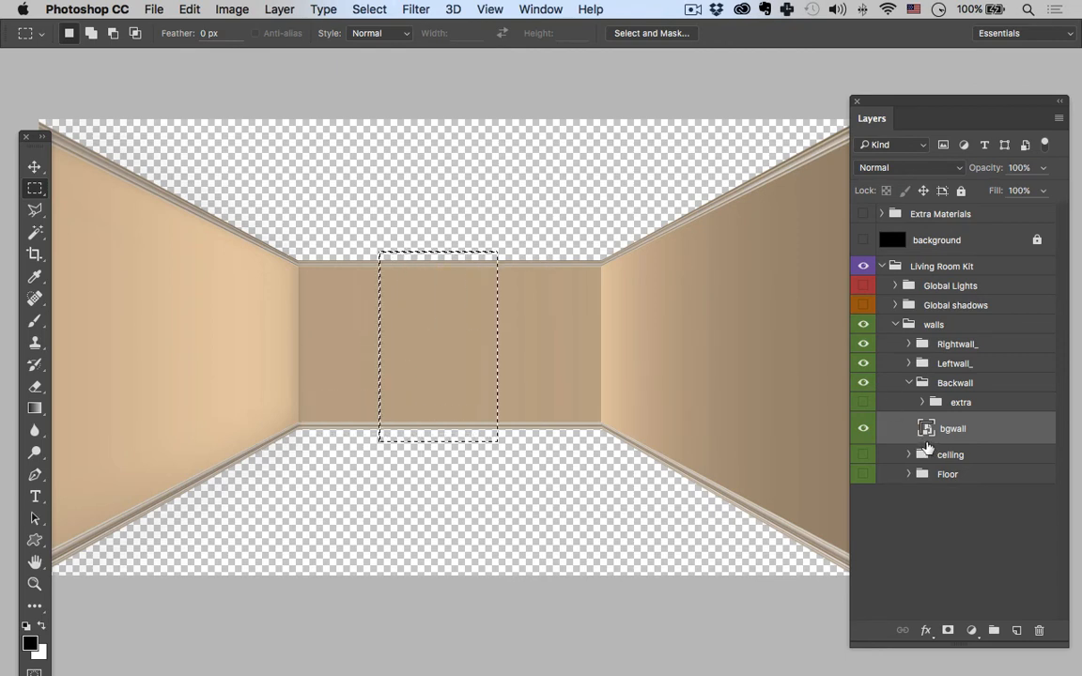
key("super+j")
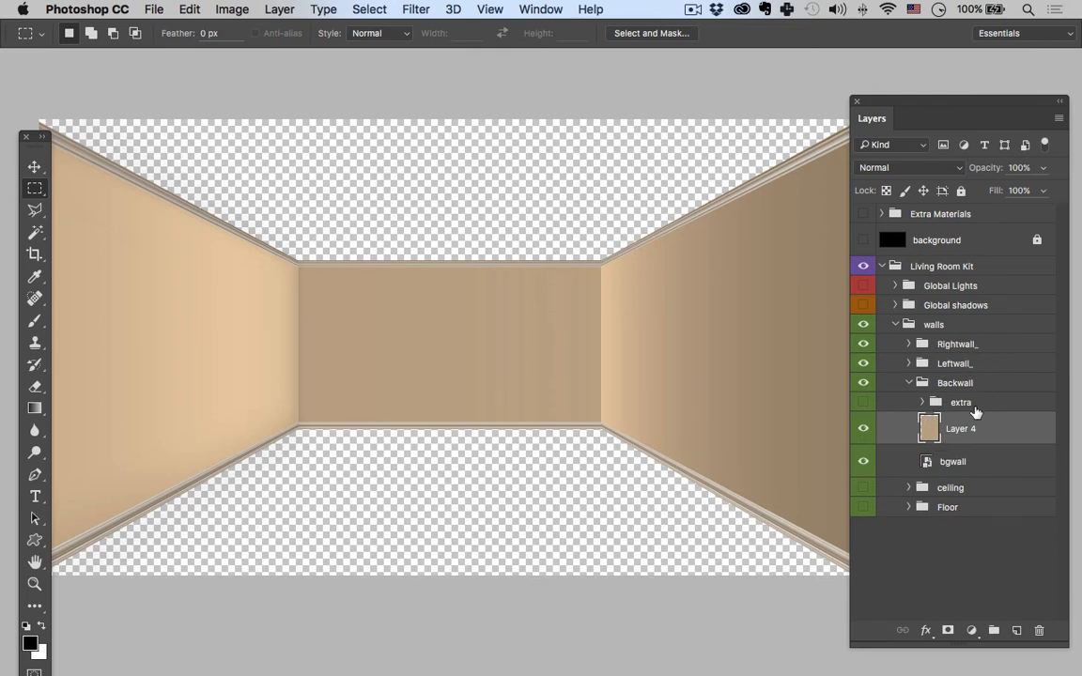
- Load Layer 4's outline as a selection, invert it, and add it as a mask on bgwall to cut out the middle section
left_click(929, 428, "super")
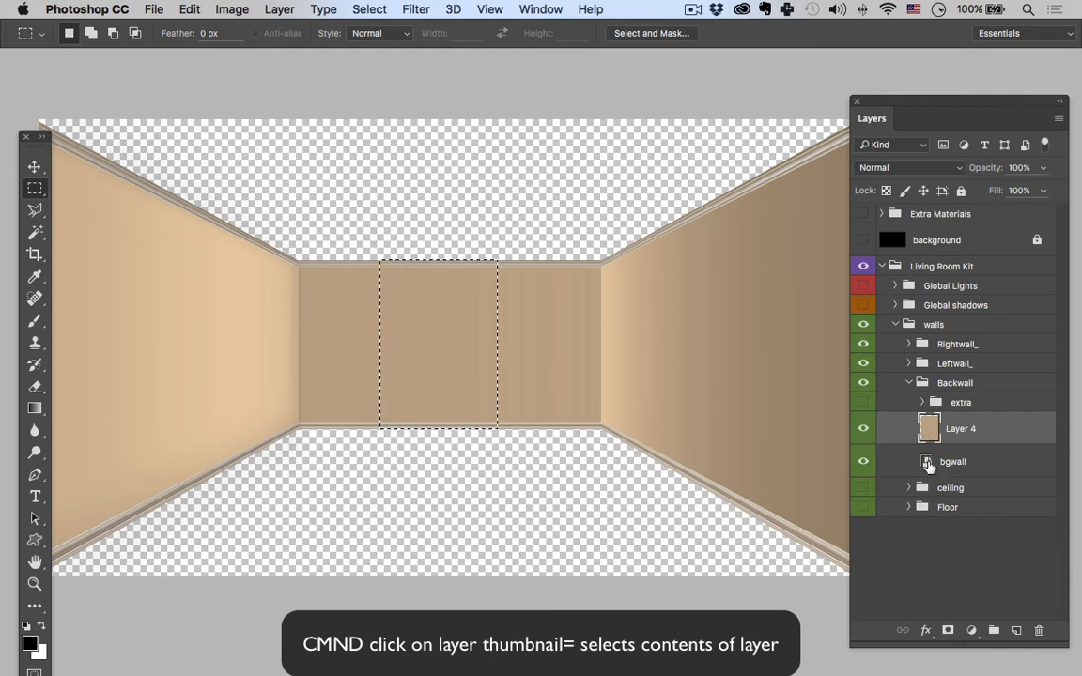
left_click(933, 465)
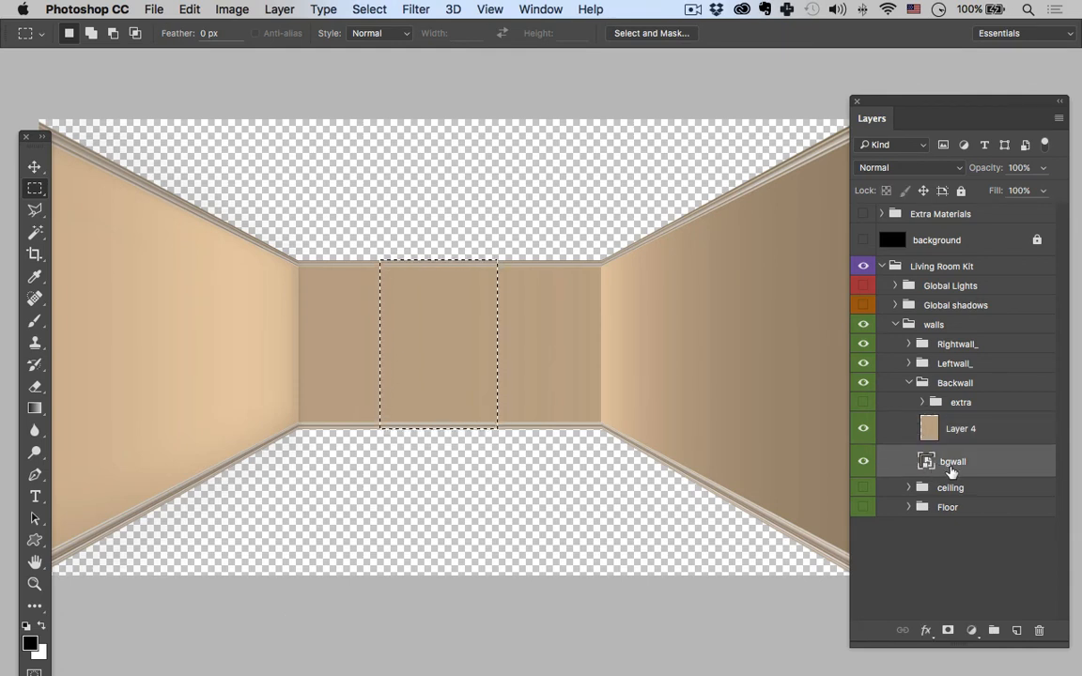
left_click(949, 631)
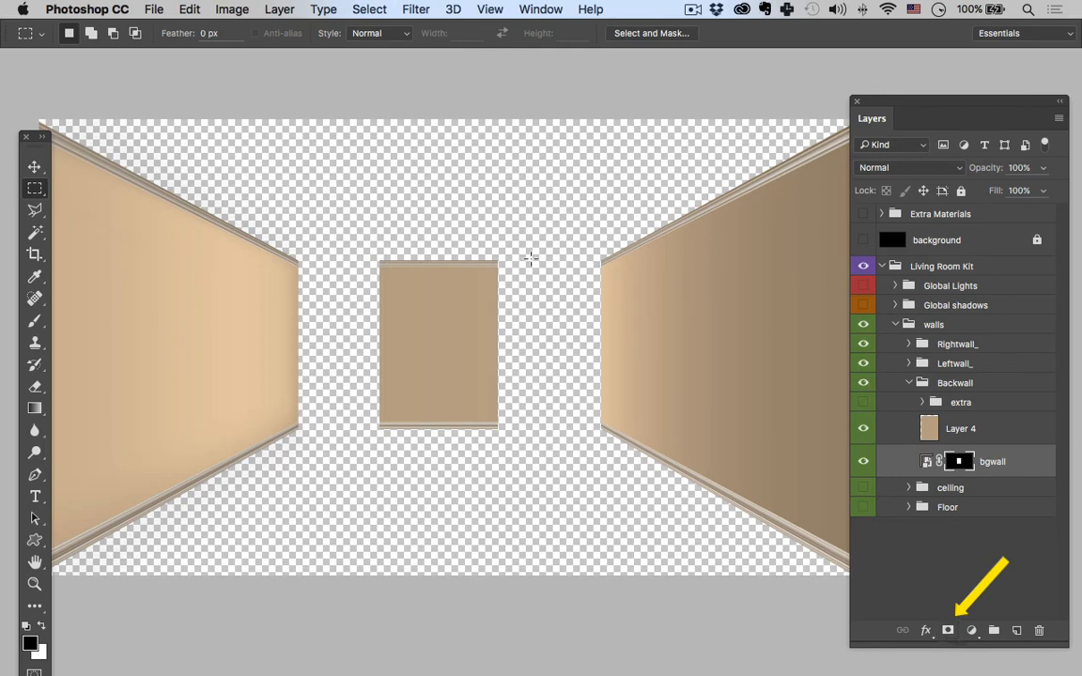
key("super+z")
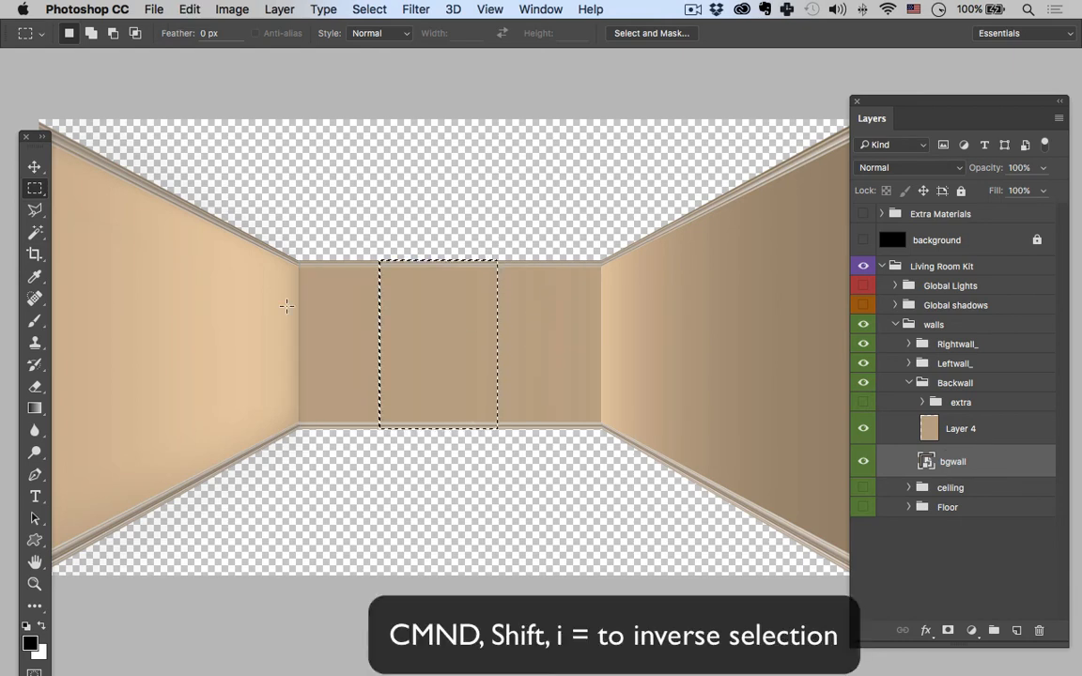
key("super+shift+i")
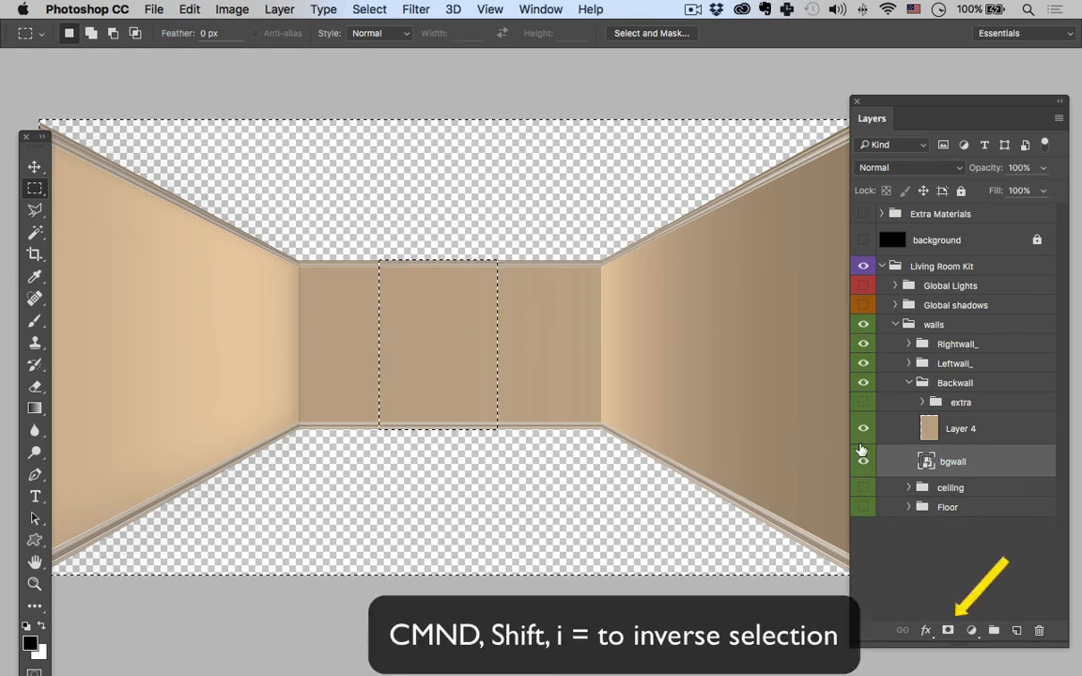
left_click(949, 630)
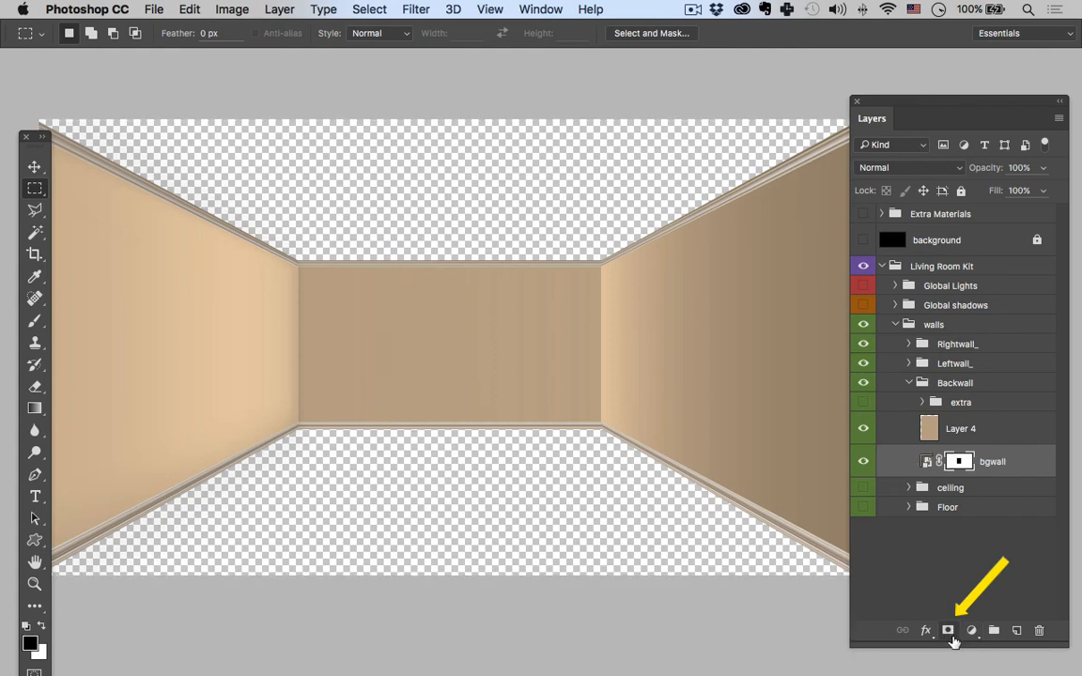
- Hide Layer 4, unlink bgwall's mask from the layer, and shift the mask slightly right to move the opening
left_click(864, 430)
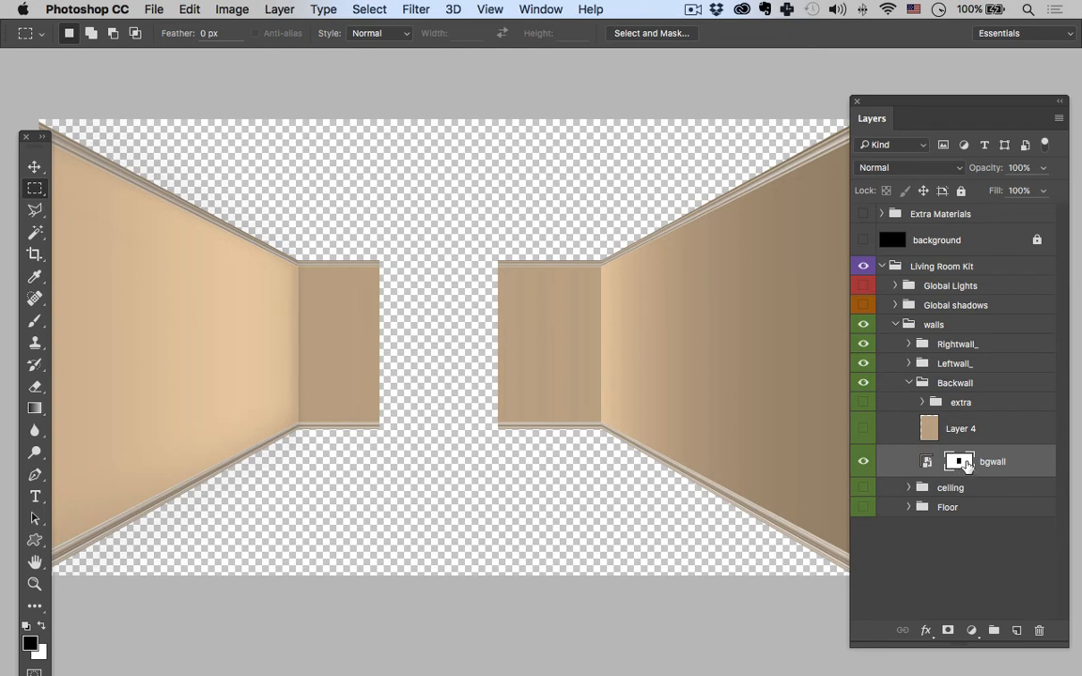
key("v")
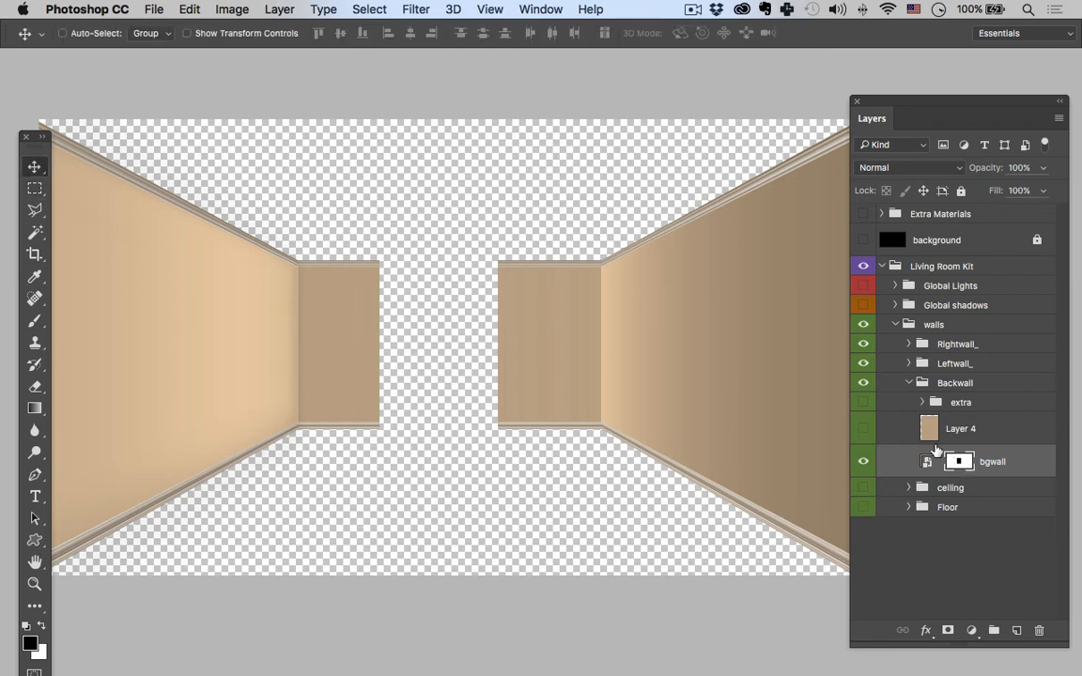
mouse_move(480, 408)
left_mouse_down()
mouse_move(499, 406)
mouse_move(478, 406)
mouse_move(489, 409)
left_mouse_up()
left_click_drag(487, 408, 490, 408)
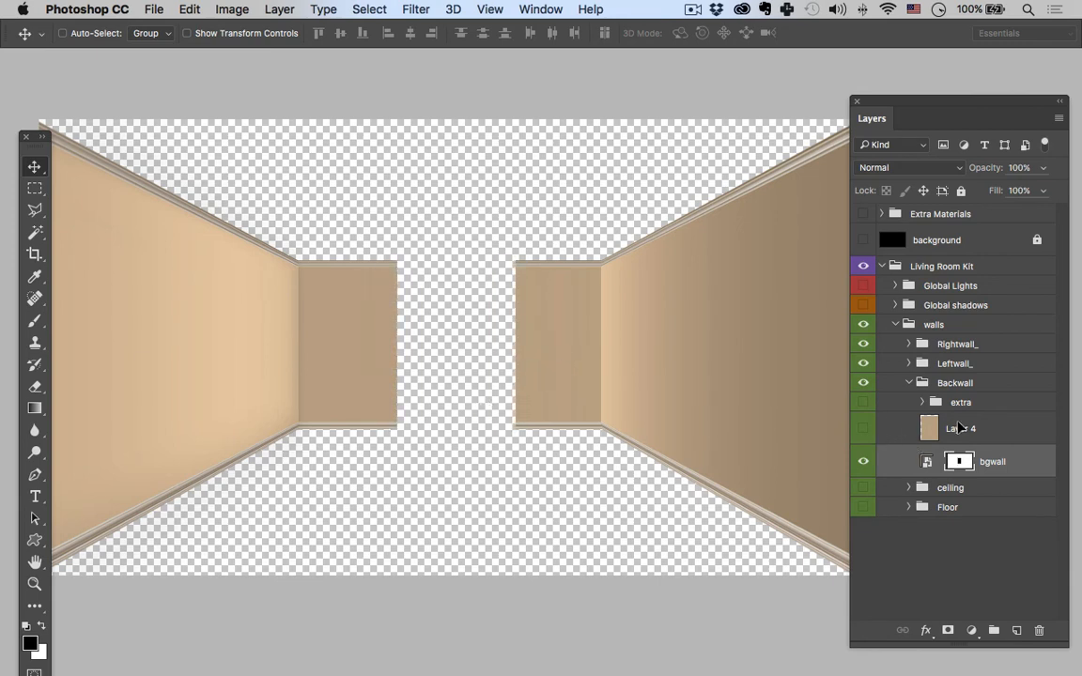
- Show Layer 4 and move it right until it fills the shifted opening in the back wall
left_click(960, 428)
left_click(860, 430)
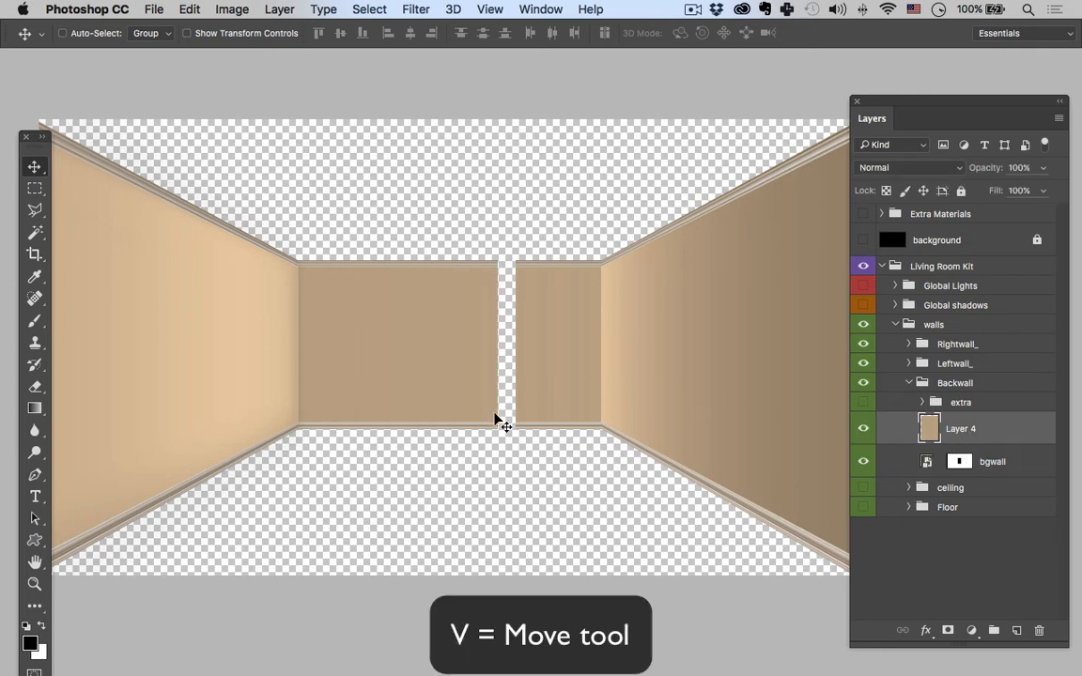
left_click_drag(495, 418, 508, 420)
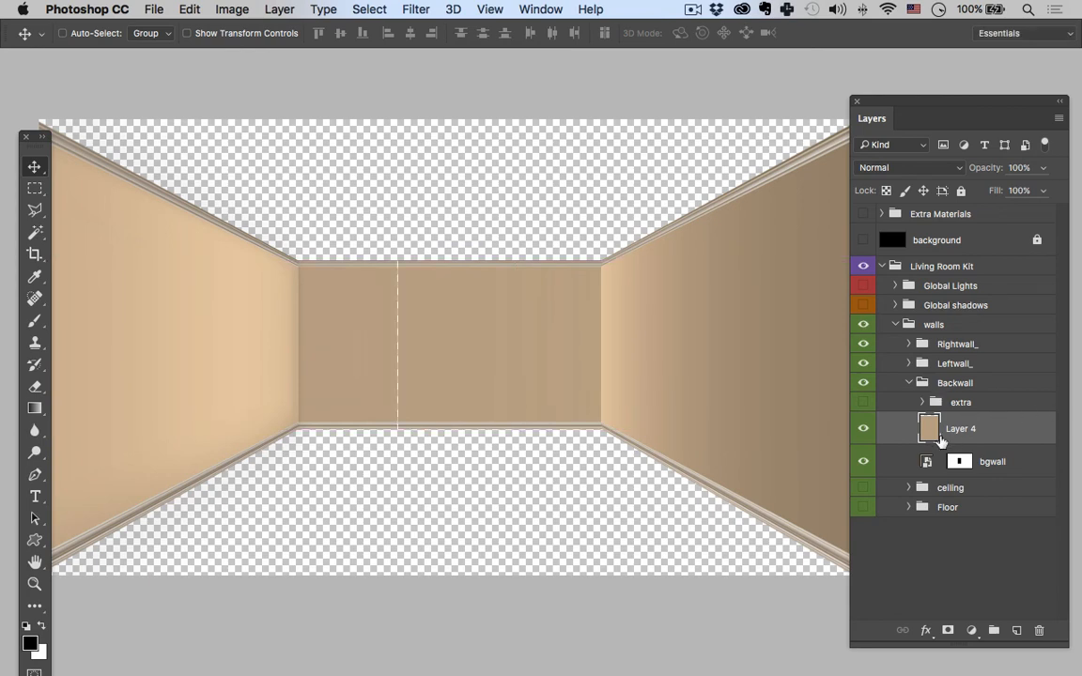
- Scale Layer 4 about its centre to about 95.7% width and 95.5% height, and show the Floor and ceiling groups
key("super+t")
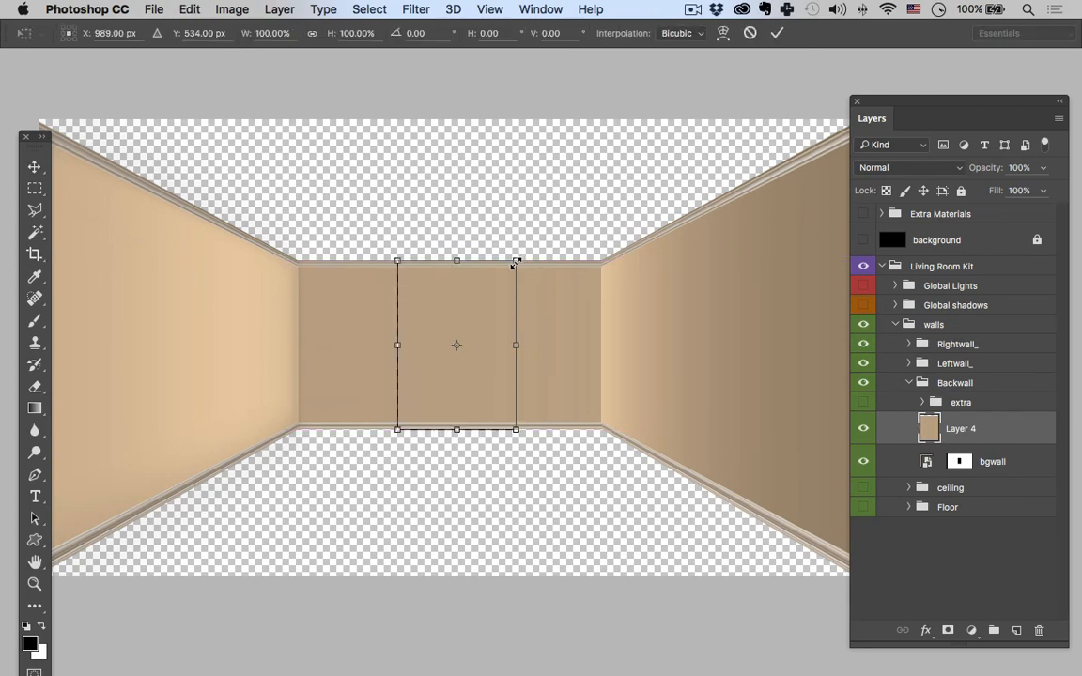
left_click_drag(516, 261, 513, 264)
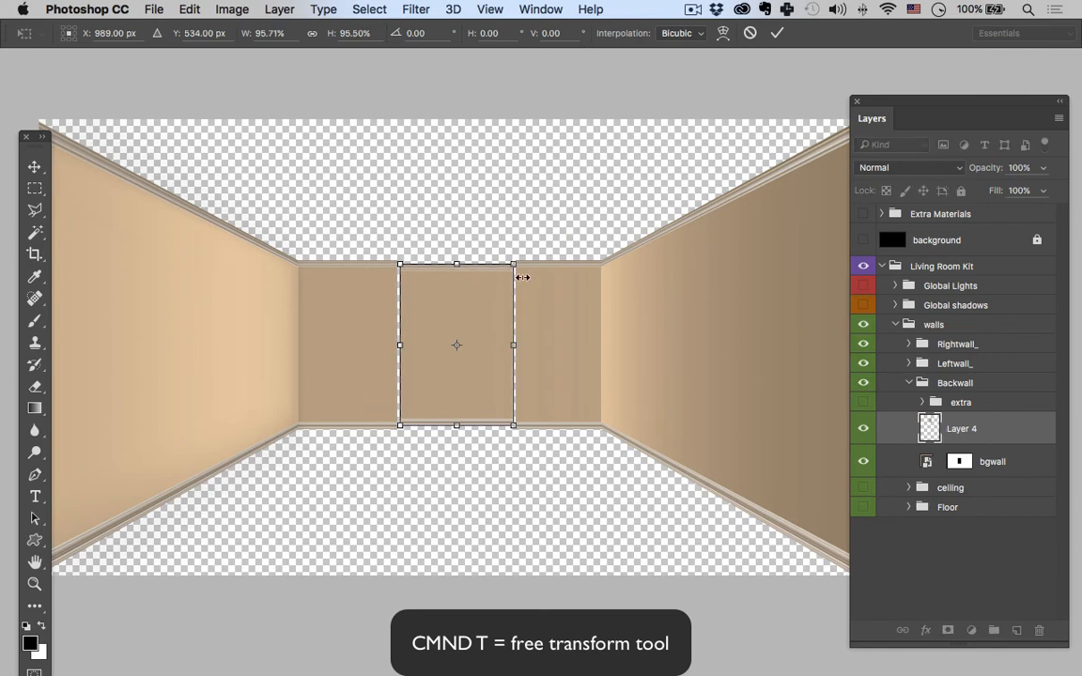
key("Return")
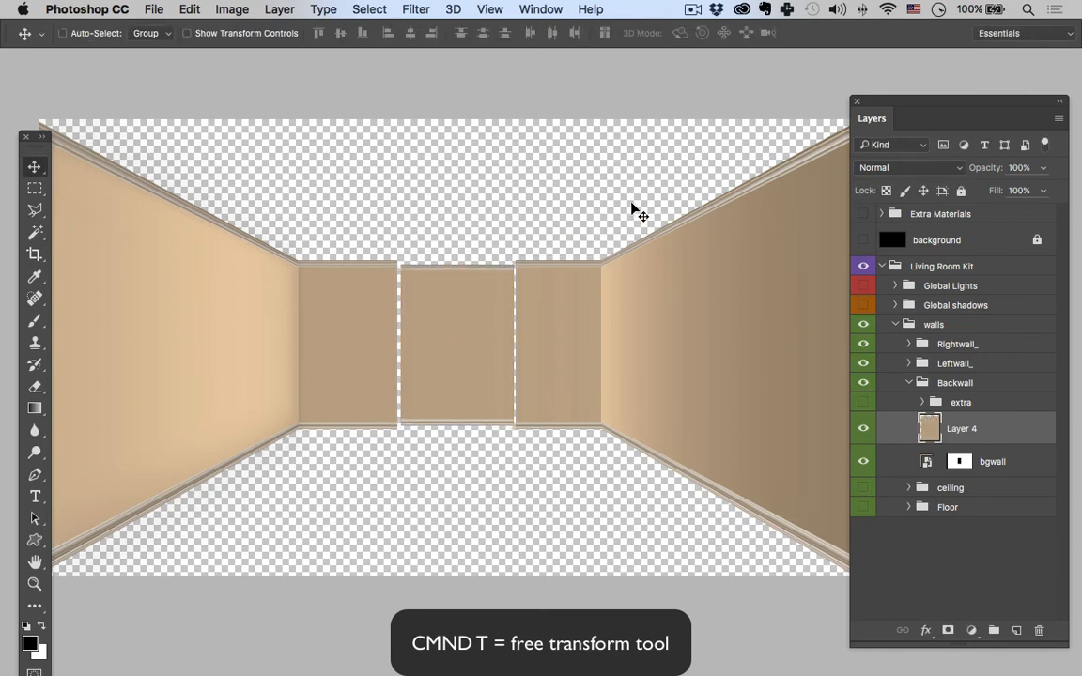
left_click(865, 513)
left_click(863, 490)
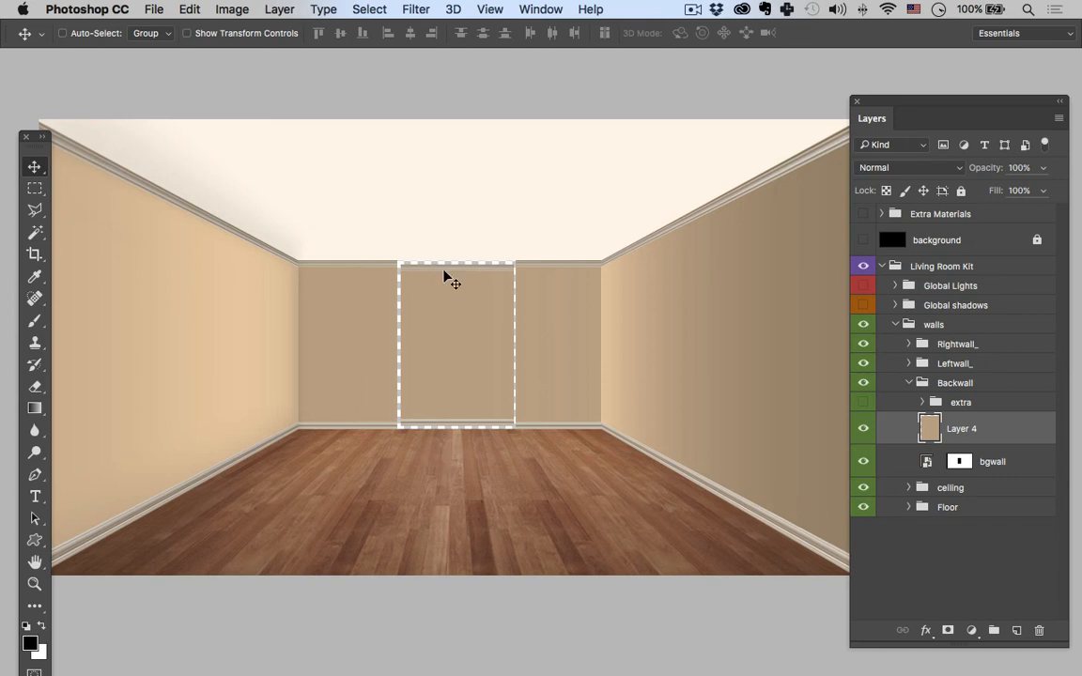
- Open the contents of the floor smart object inside the Floor group for editing
left_click(925, 507)
left_click(909, 507)
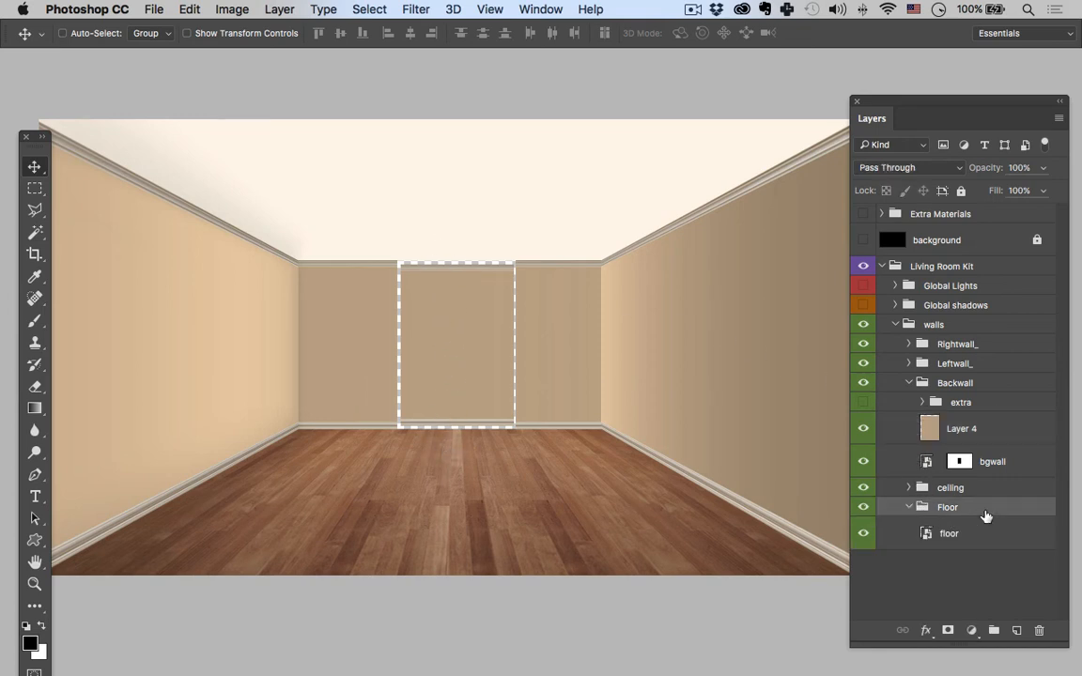
left_click(932, 536)
double_click(927, 534)
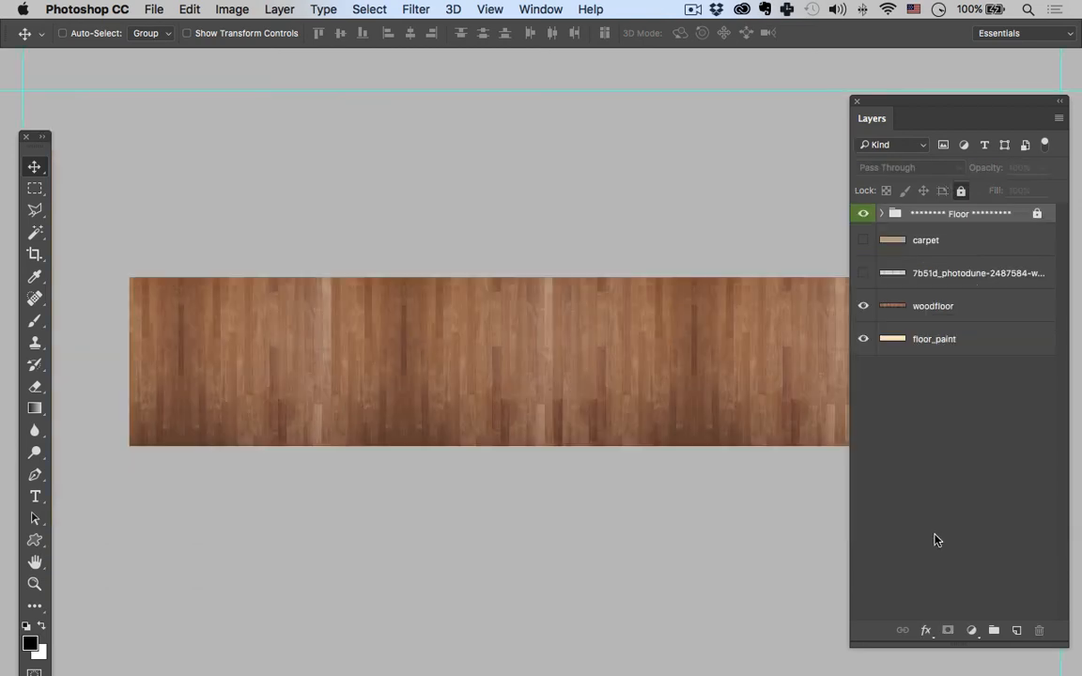
key("z")
left_click(669, 400, "alt")
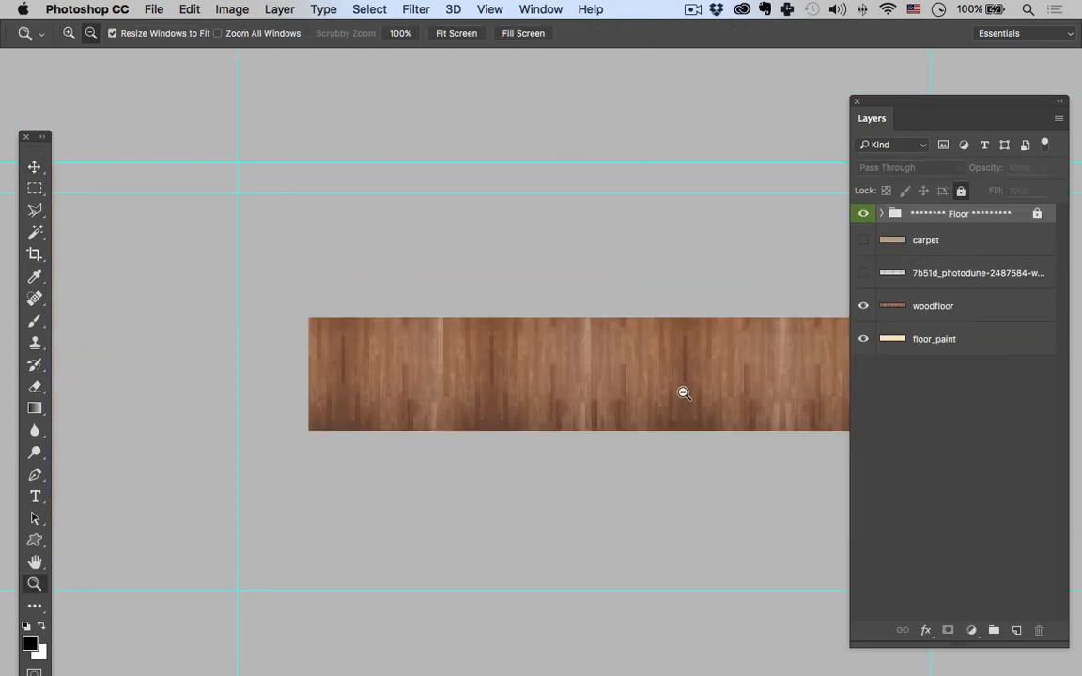
left_click_drag(605, 409, 455, 416)
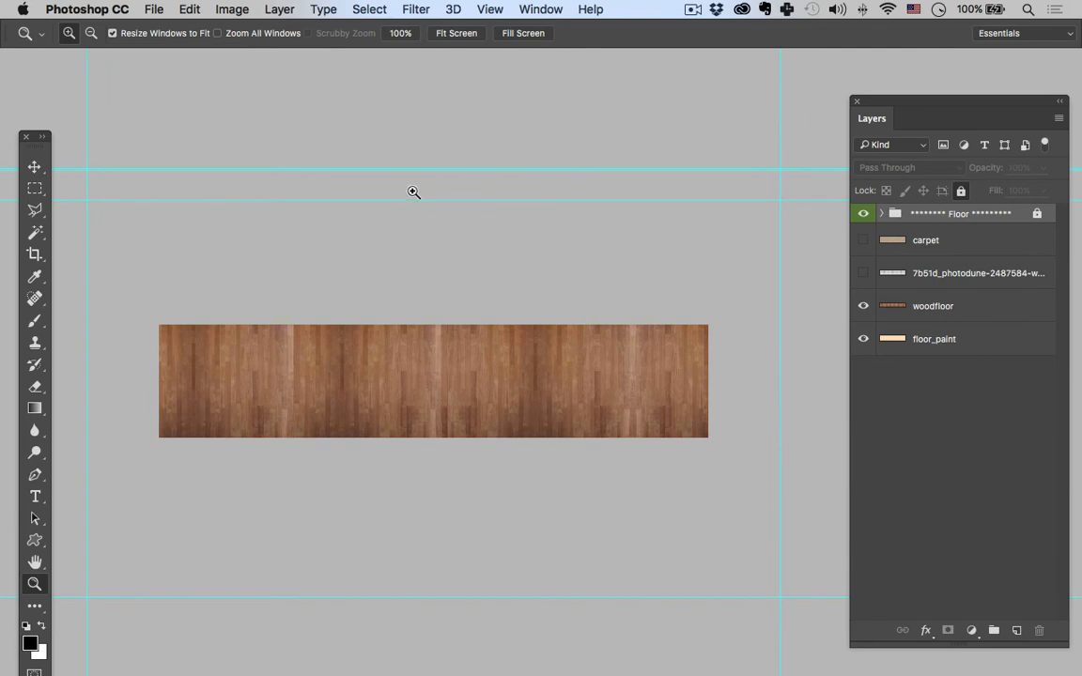
- Enlarge the floor document's canvas to 2100 by 500 pixels, keeping the anchor centred
left_click(235, 10)
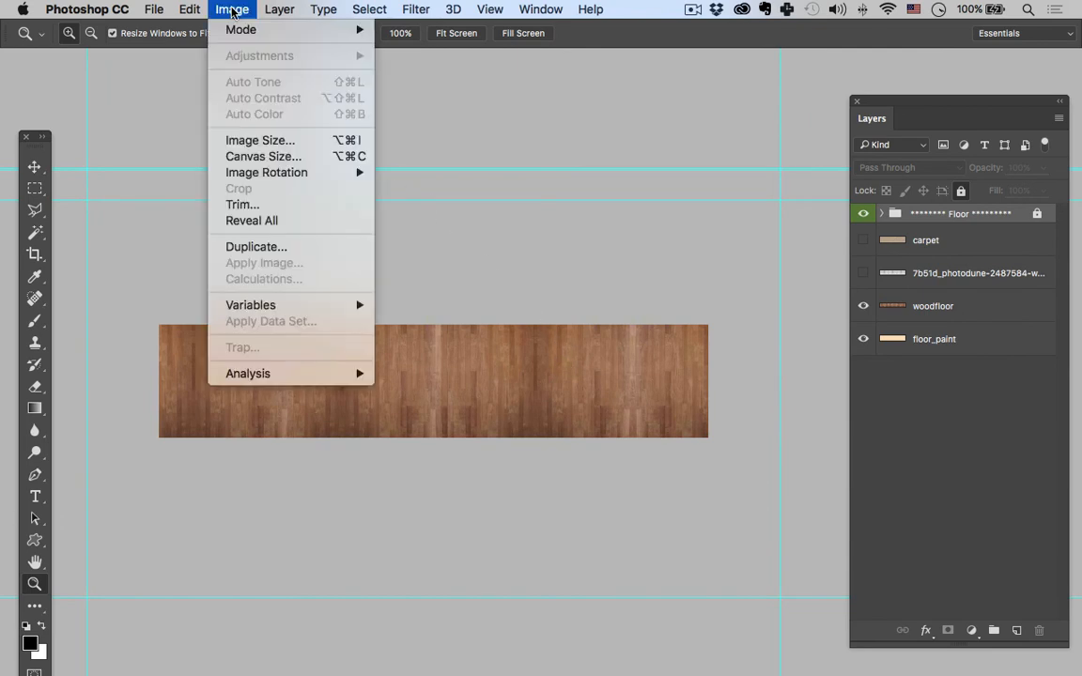
left_click(274, 157)
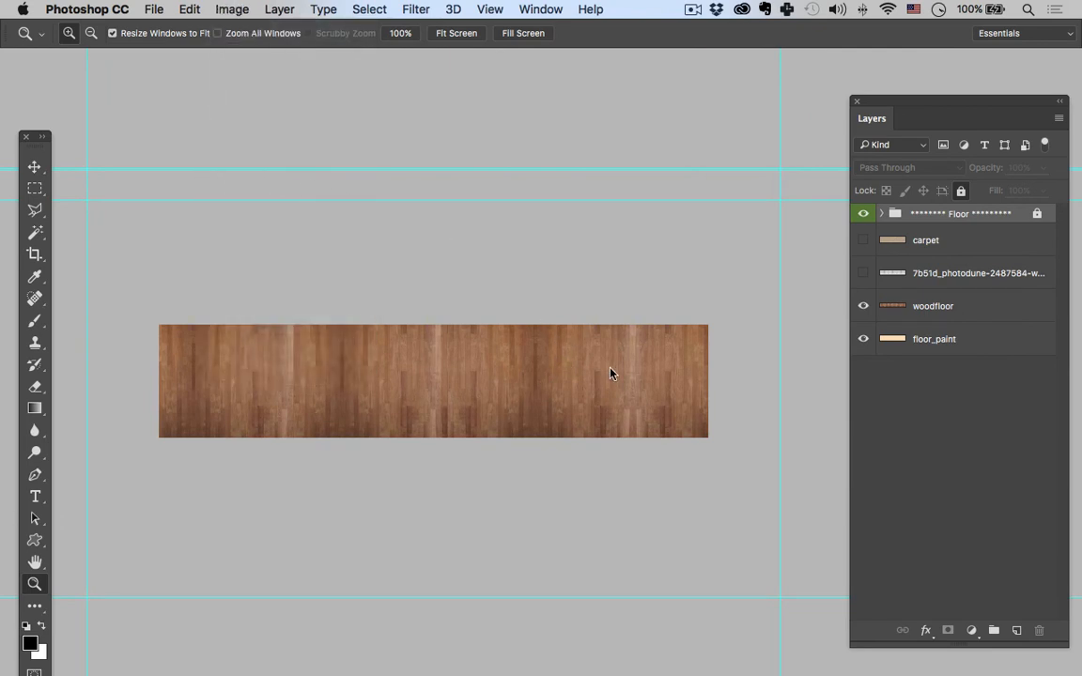
left_click(460, 300)
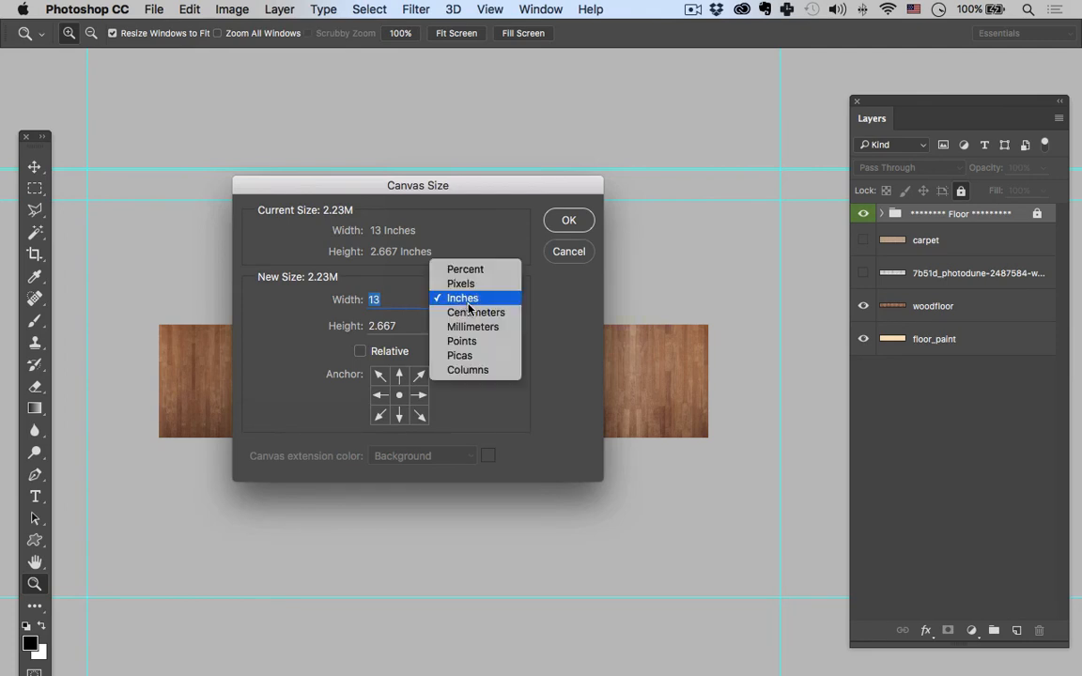
left_click(462, 283)
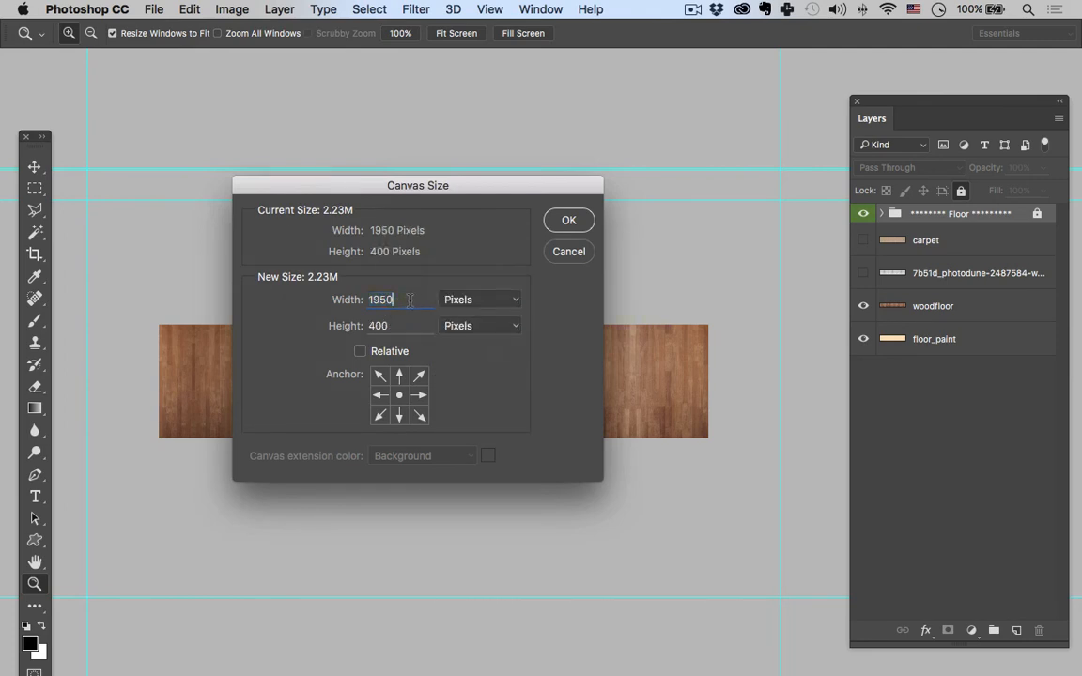
type("20")
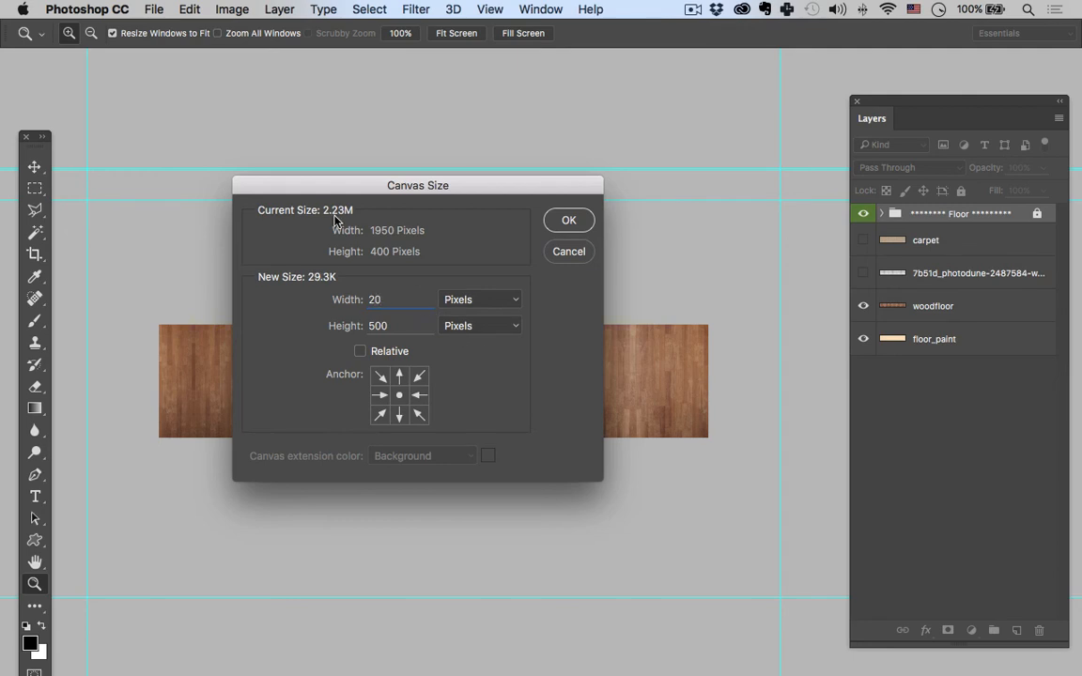
key("BackSpace")
type("100")
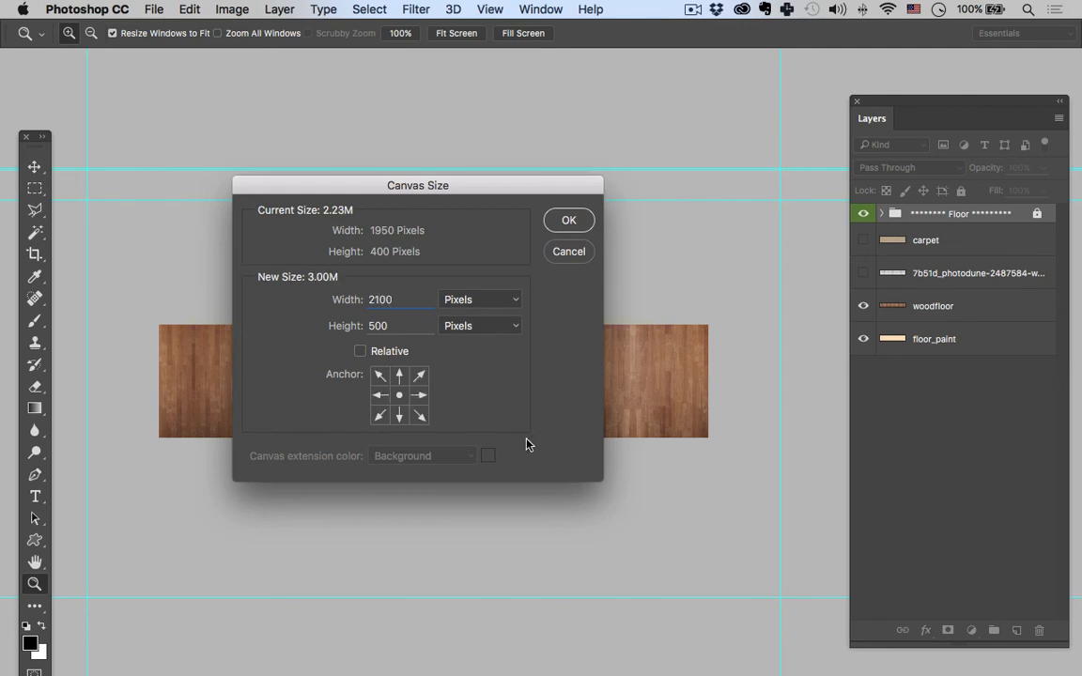
key("Return")
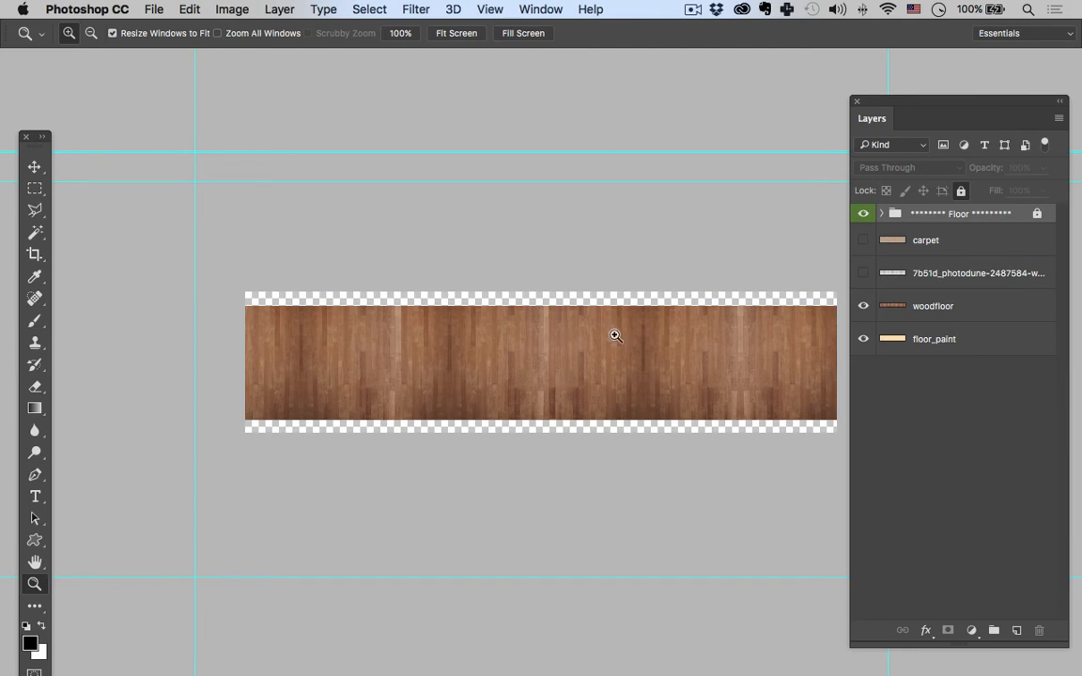
- Stretch the woodfloor layer about its centre to 125% height so it fills the enlarged canvas, and update the room's floor
left_click(939, 306)
key("super+t")
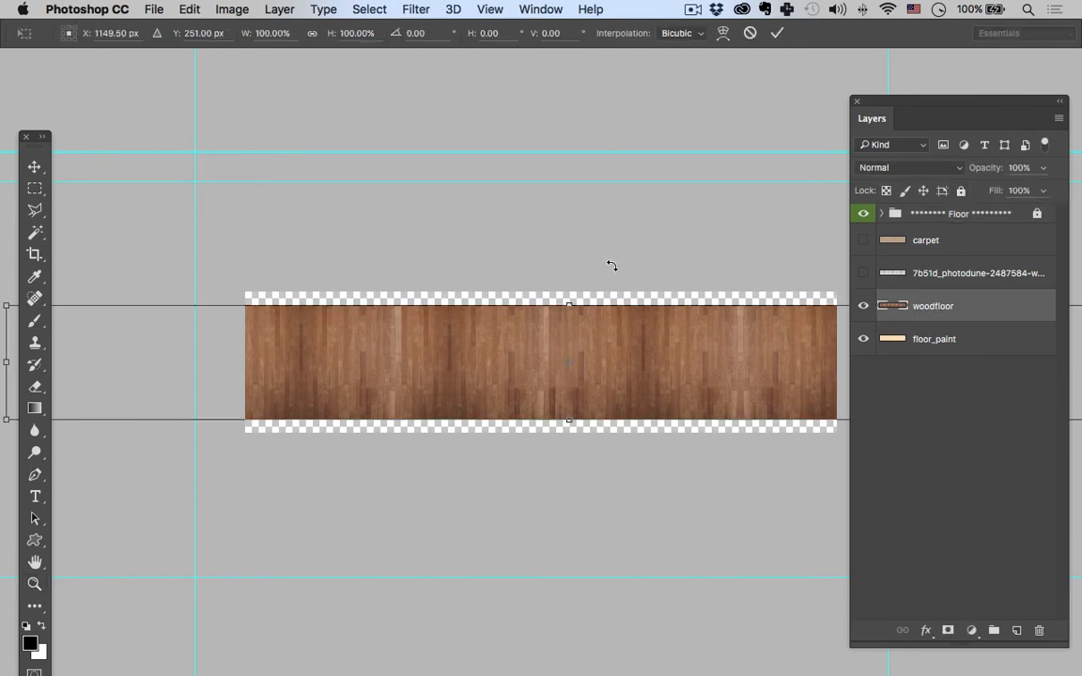
left_click_drag(571, 303, 572, 292)
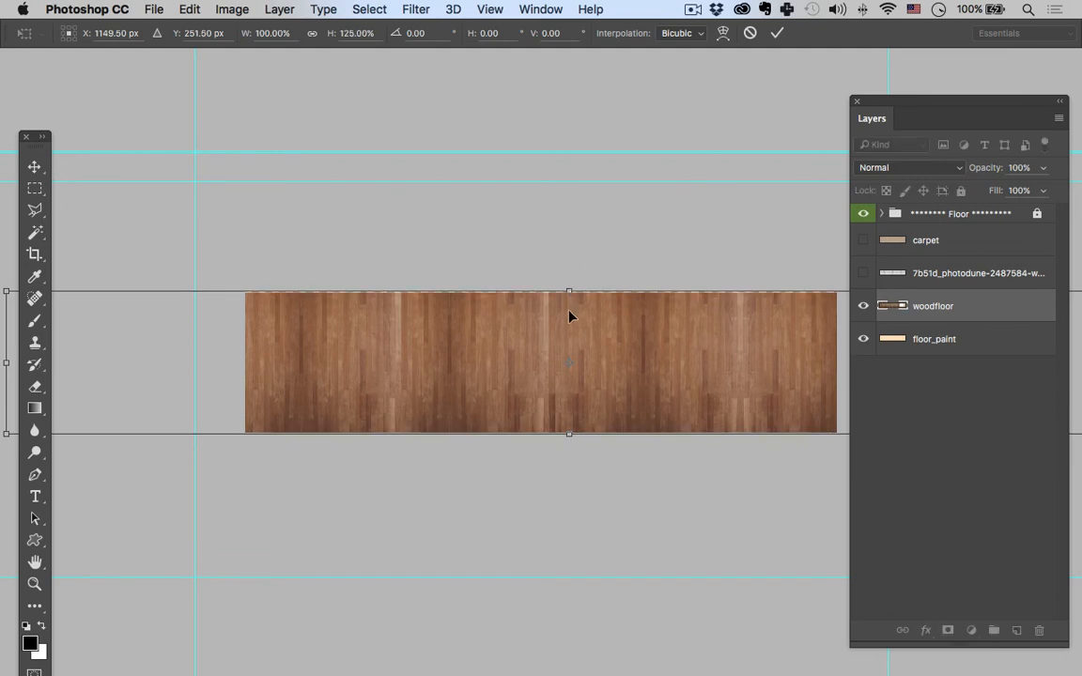
key("Return")
key("z")
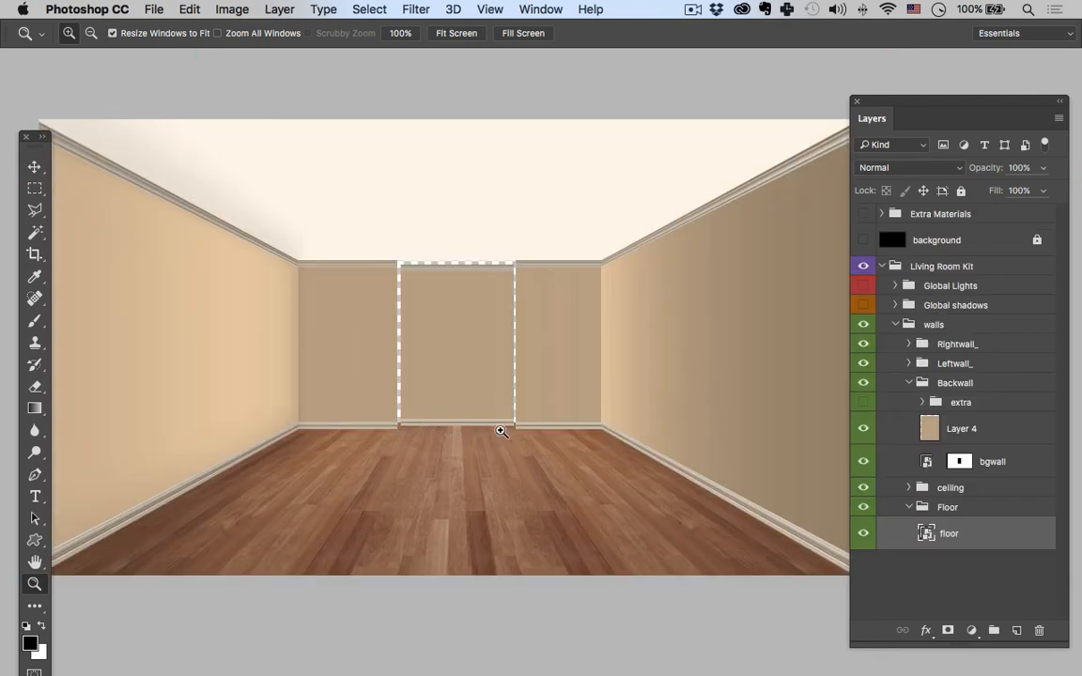
- Select the ceiling group in the room document and expand it to reach its contents
left_click(942, 489)
left_click(909, 487)
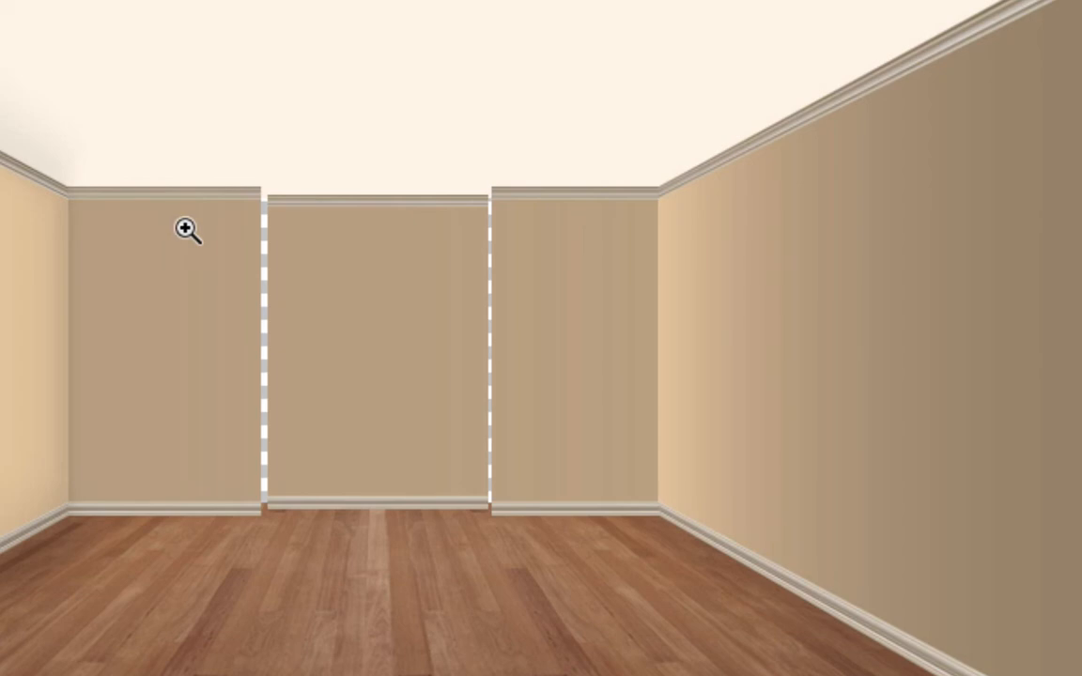
- Zoom in closely on the transparent gap between the recessed middle section and the right part of the back wall
key("super+equal")
key("super+equal")
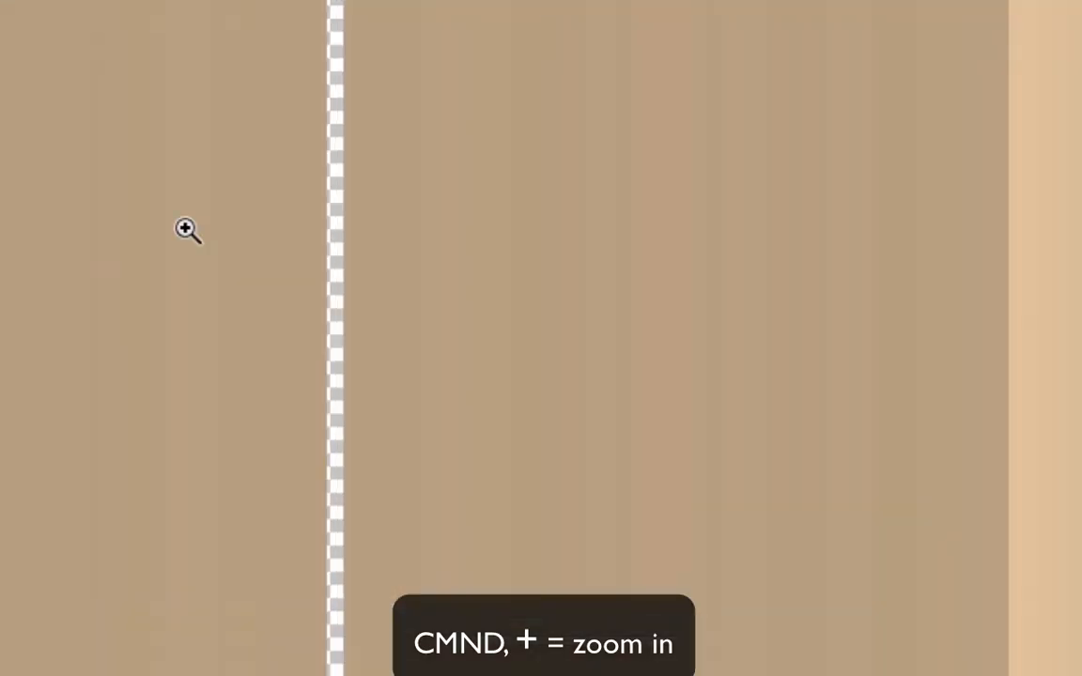